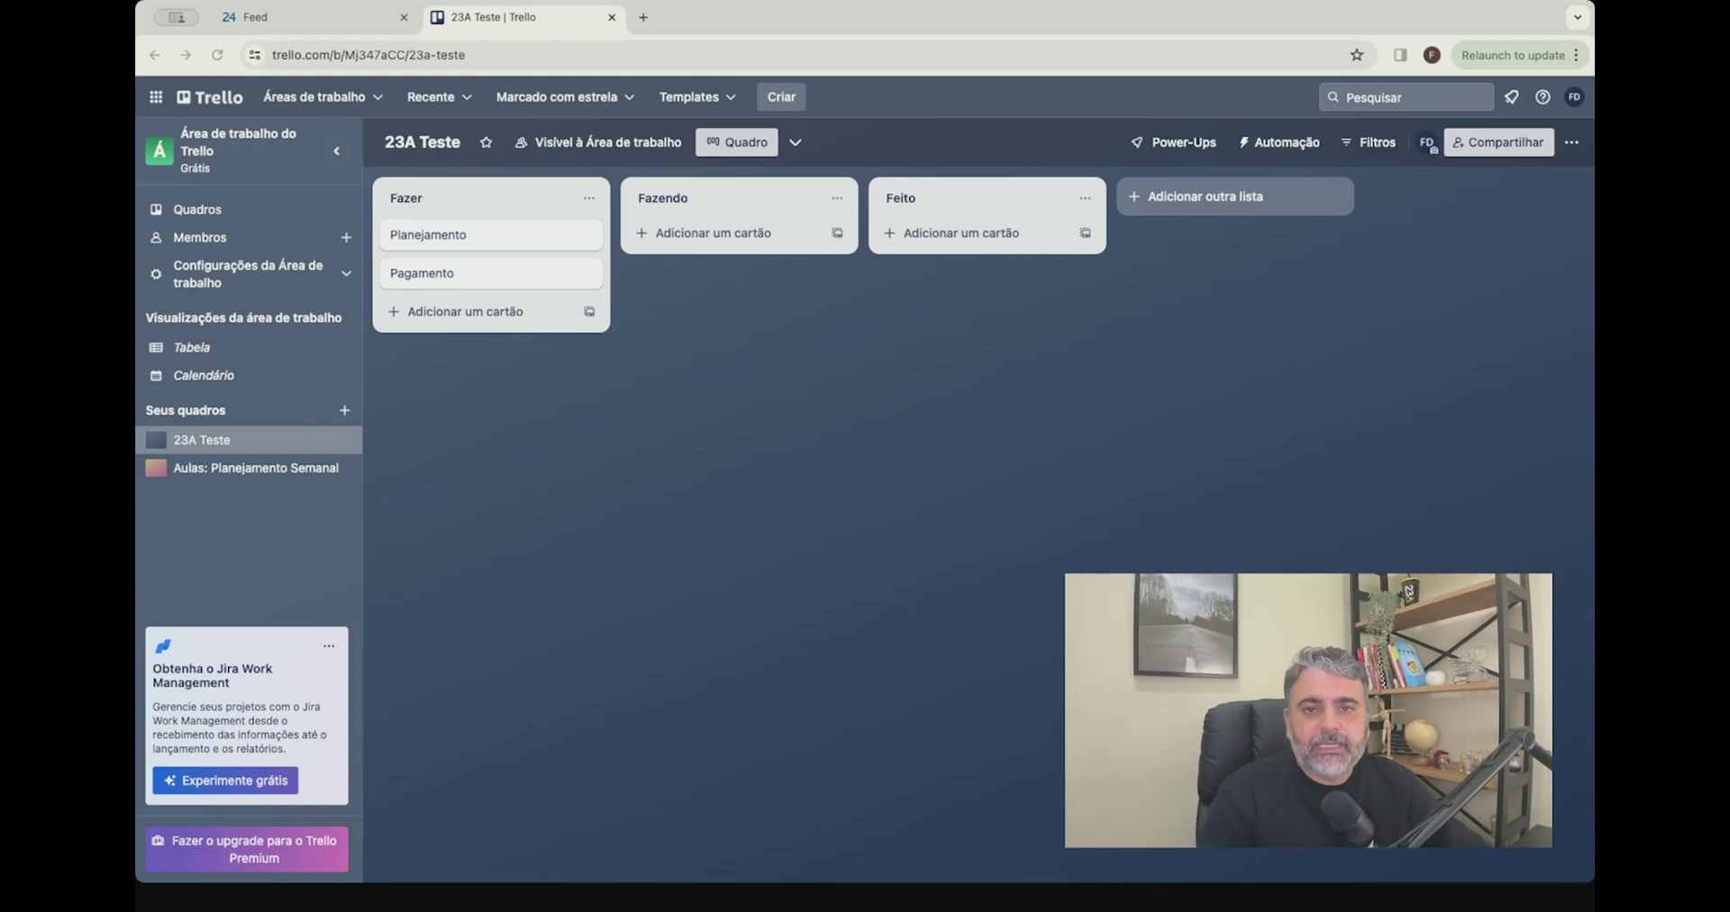
Switch to Bitrix24, open Tarefas e Projetos and dismiss the task creation tip
{"action": "left_click", "coordinate": [271, 17]}
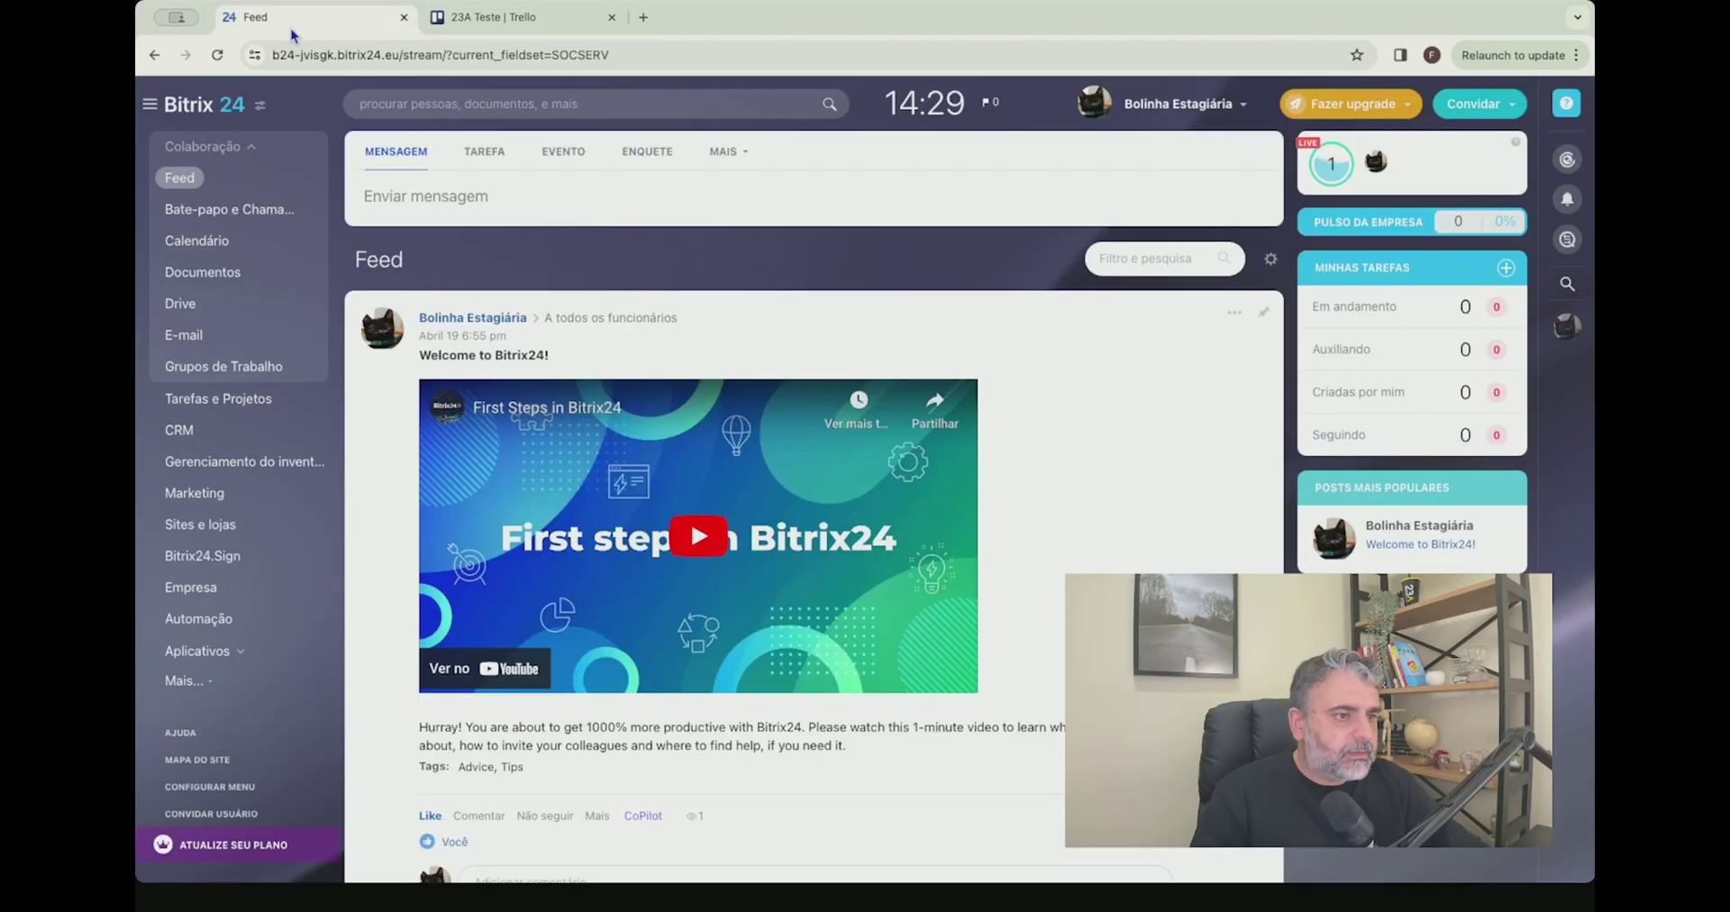
{"action": "left_click", "coordinate": [530, 21]}
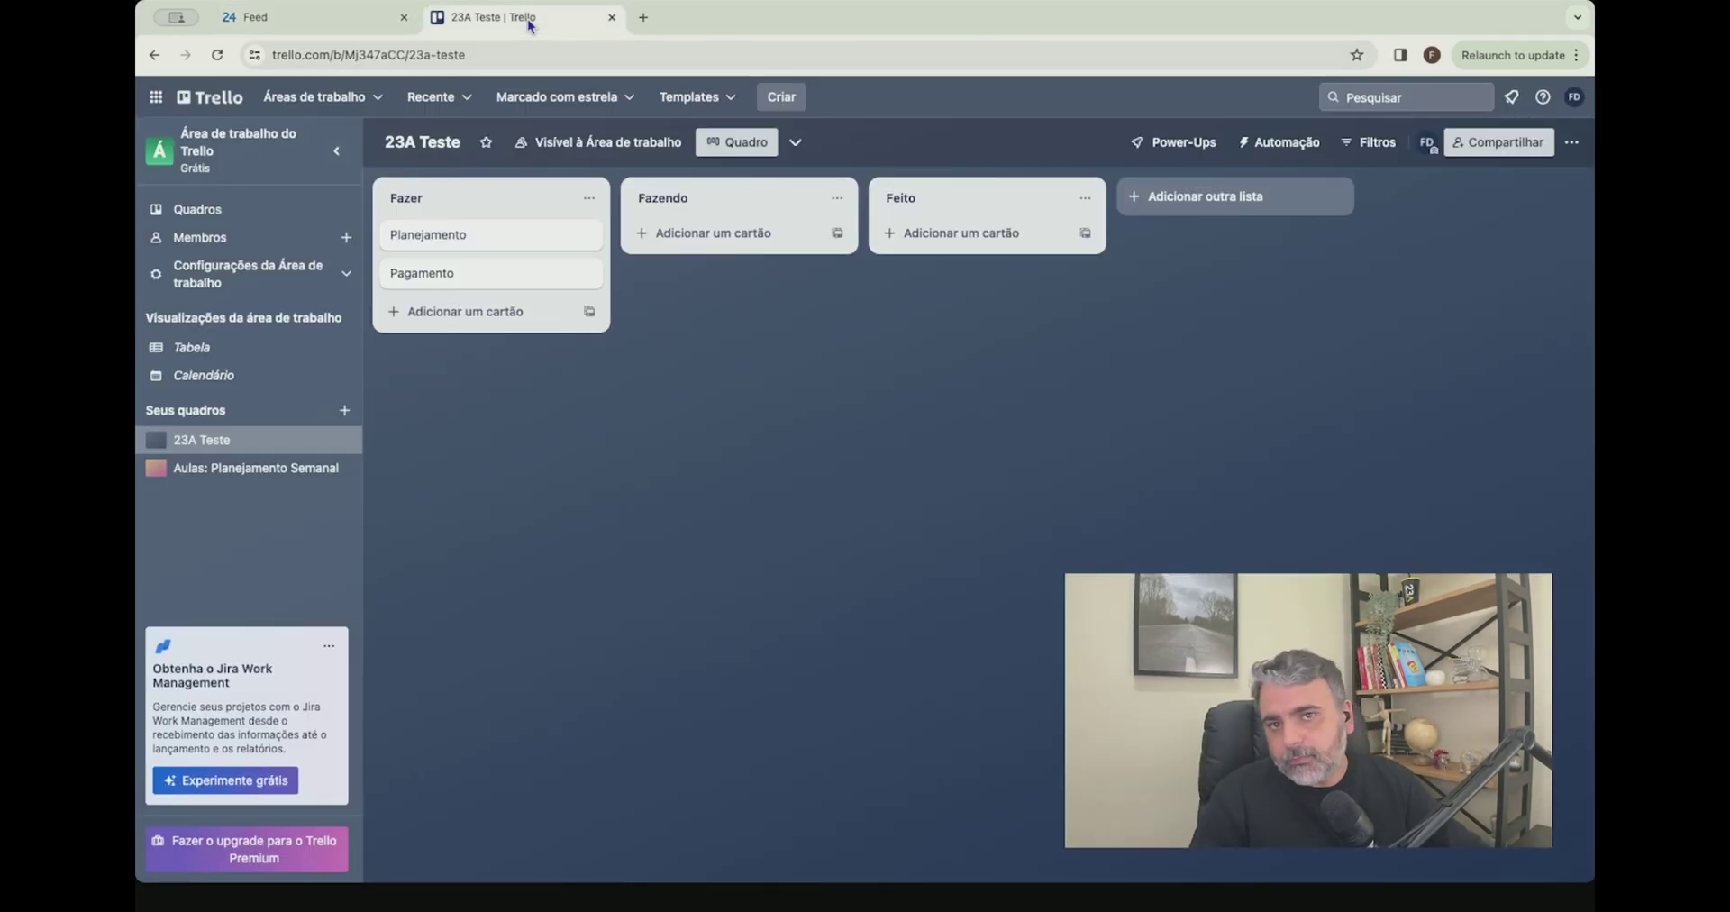
{"action": "left_click", "coordinate": [271, 17]}
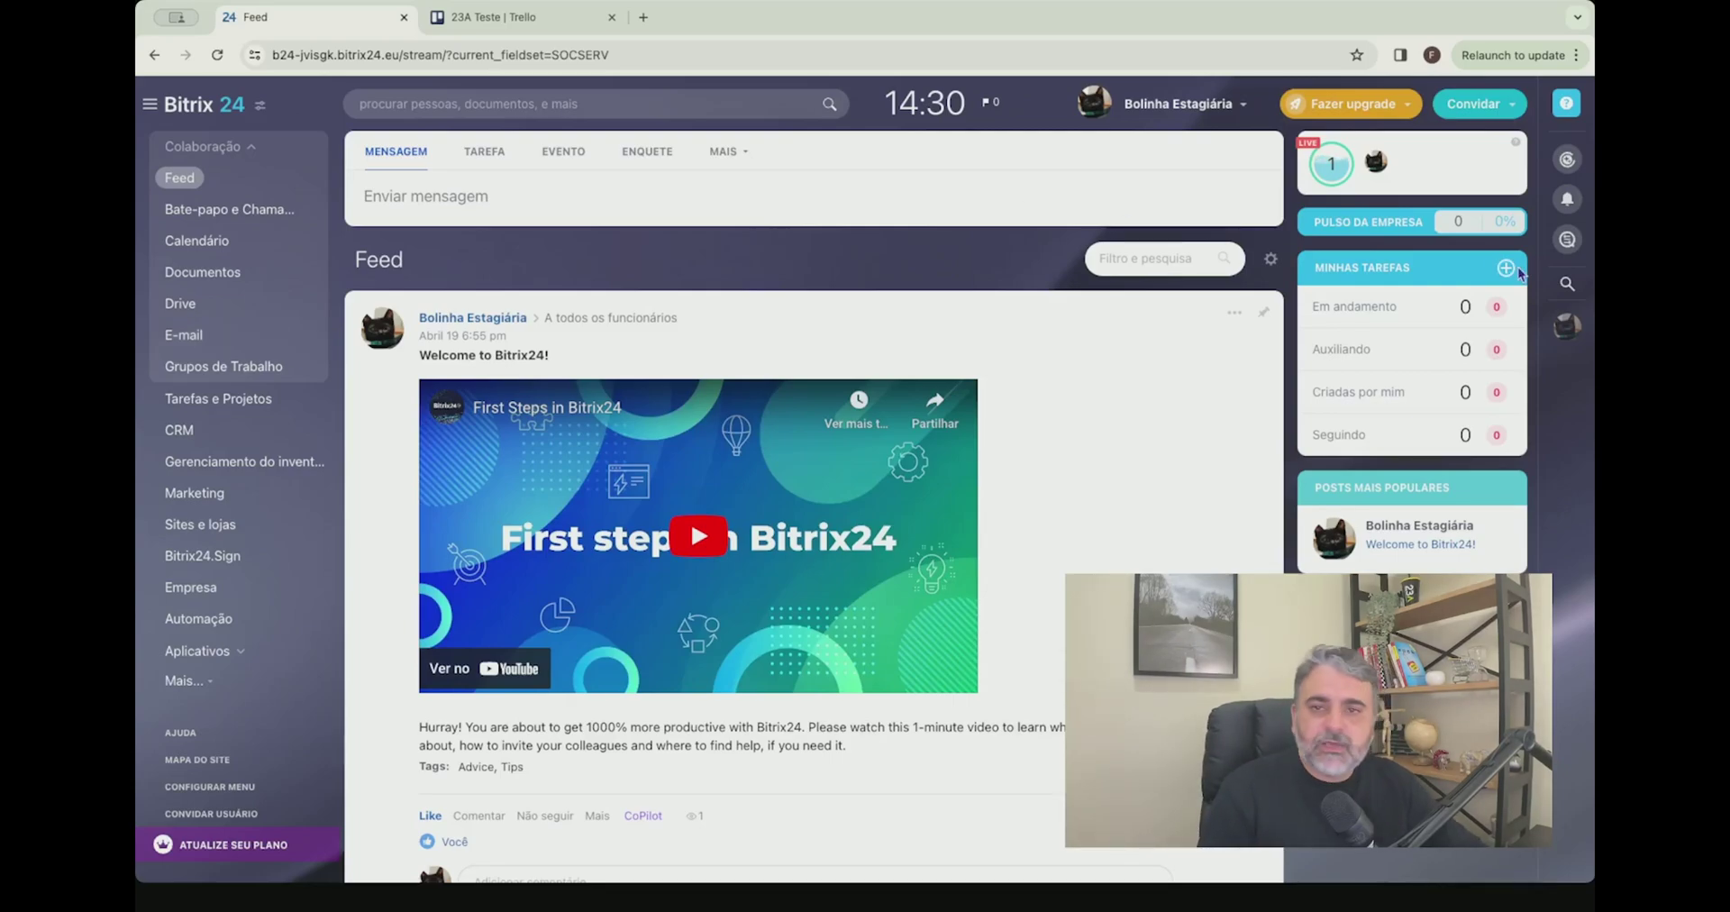
{"action": "left_click", "coordinate": [218, 398]}
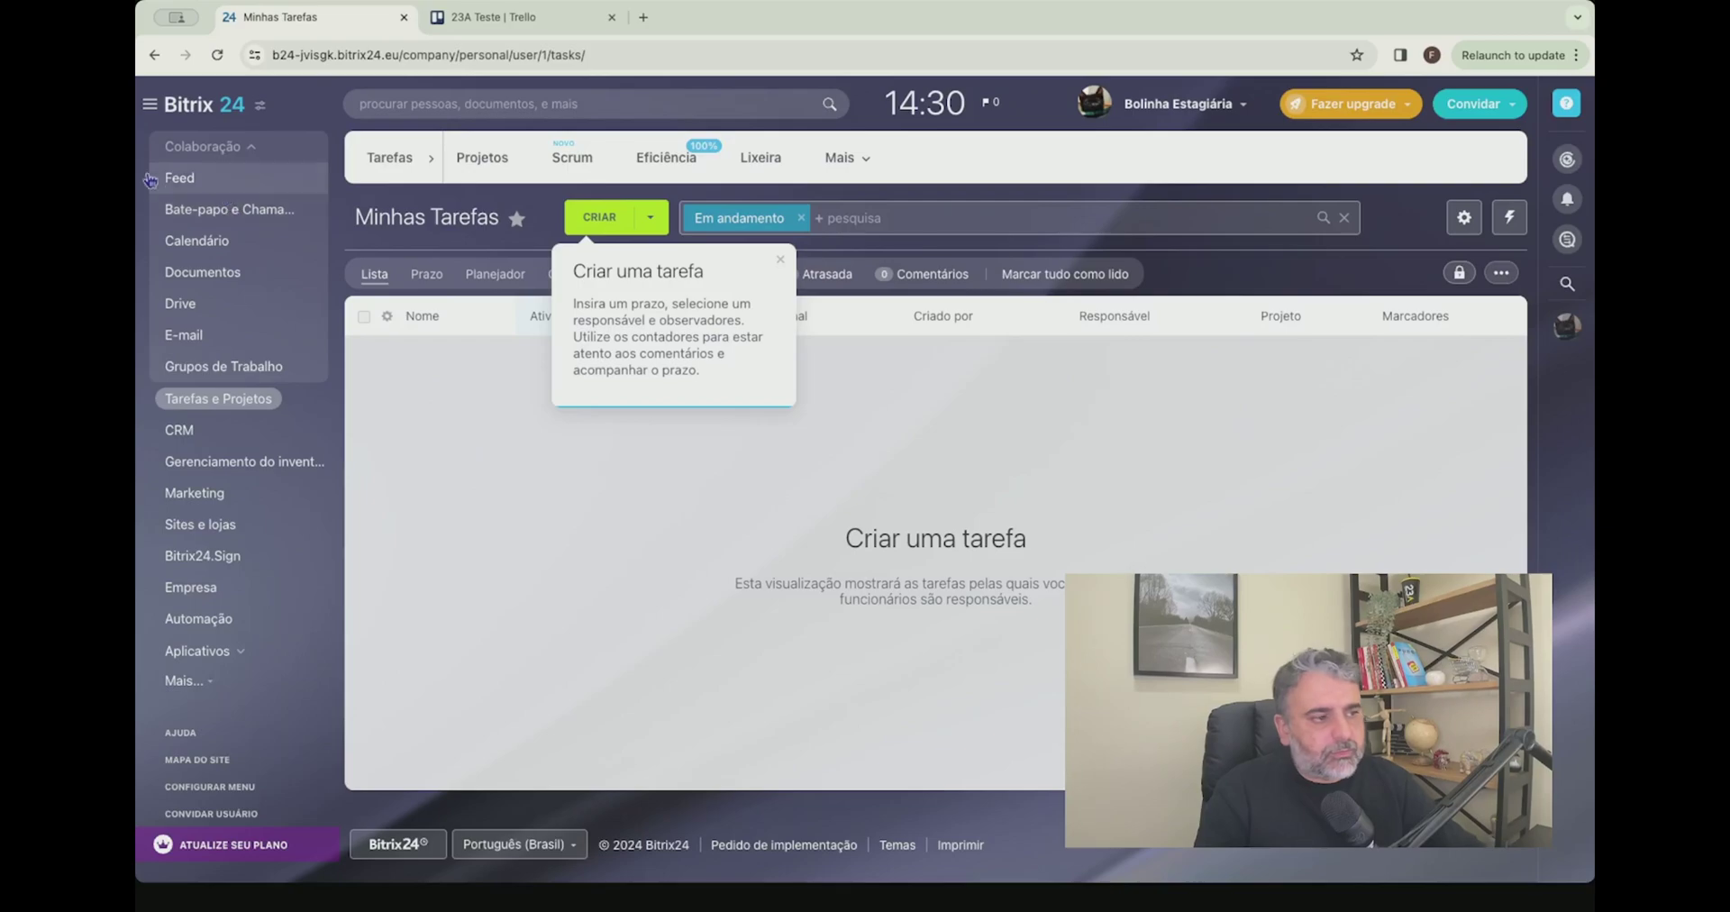
{"action": "left_click", "coordinate": [628, 259]}
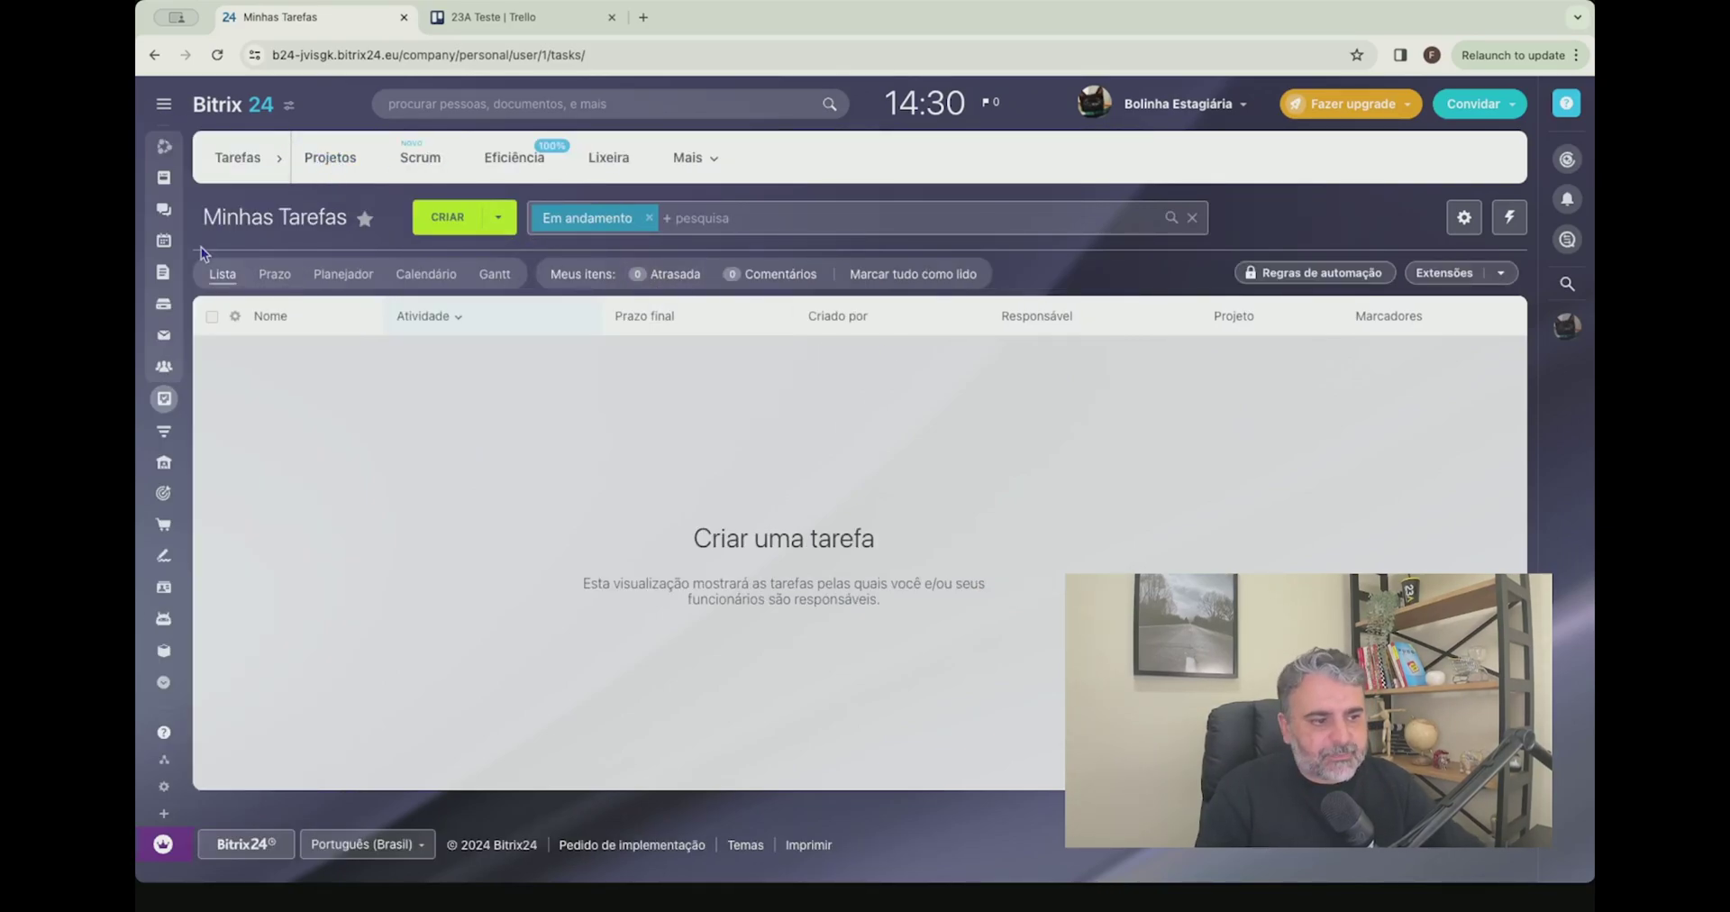
Switch to Trello and examine the Fazer list and its Planejamento card on the 23A Teste board
{"action": "key", "text": "ctrl+Tab"}
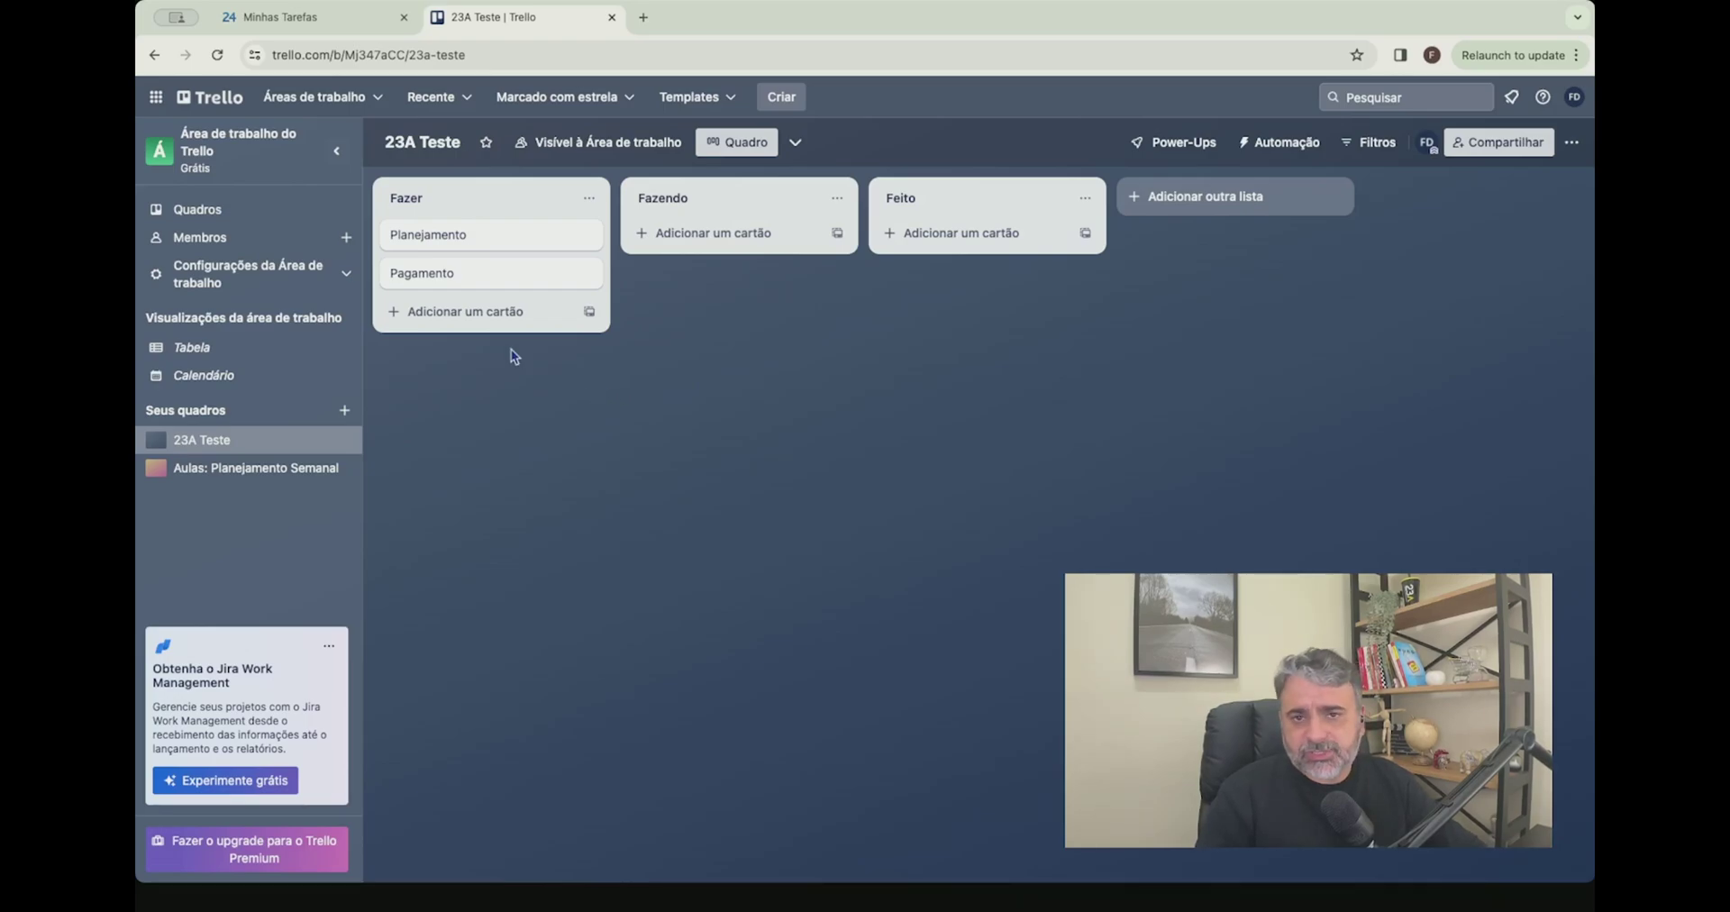
{"action": "mouse_move", "coordinate": [505, 229]}
{"action": "left_mouse_down"}
{"action": "mouse_move", "coordinate": [544, 224]}
{"action": "mouse_move", "coordinate": [531, 237]}
{"action": "left_mouse_up"}
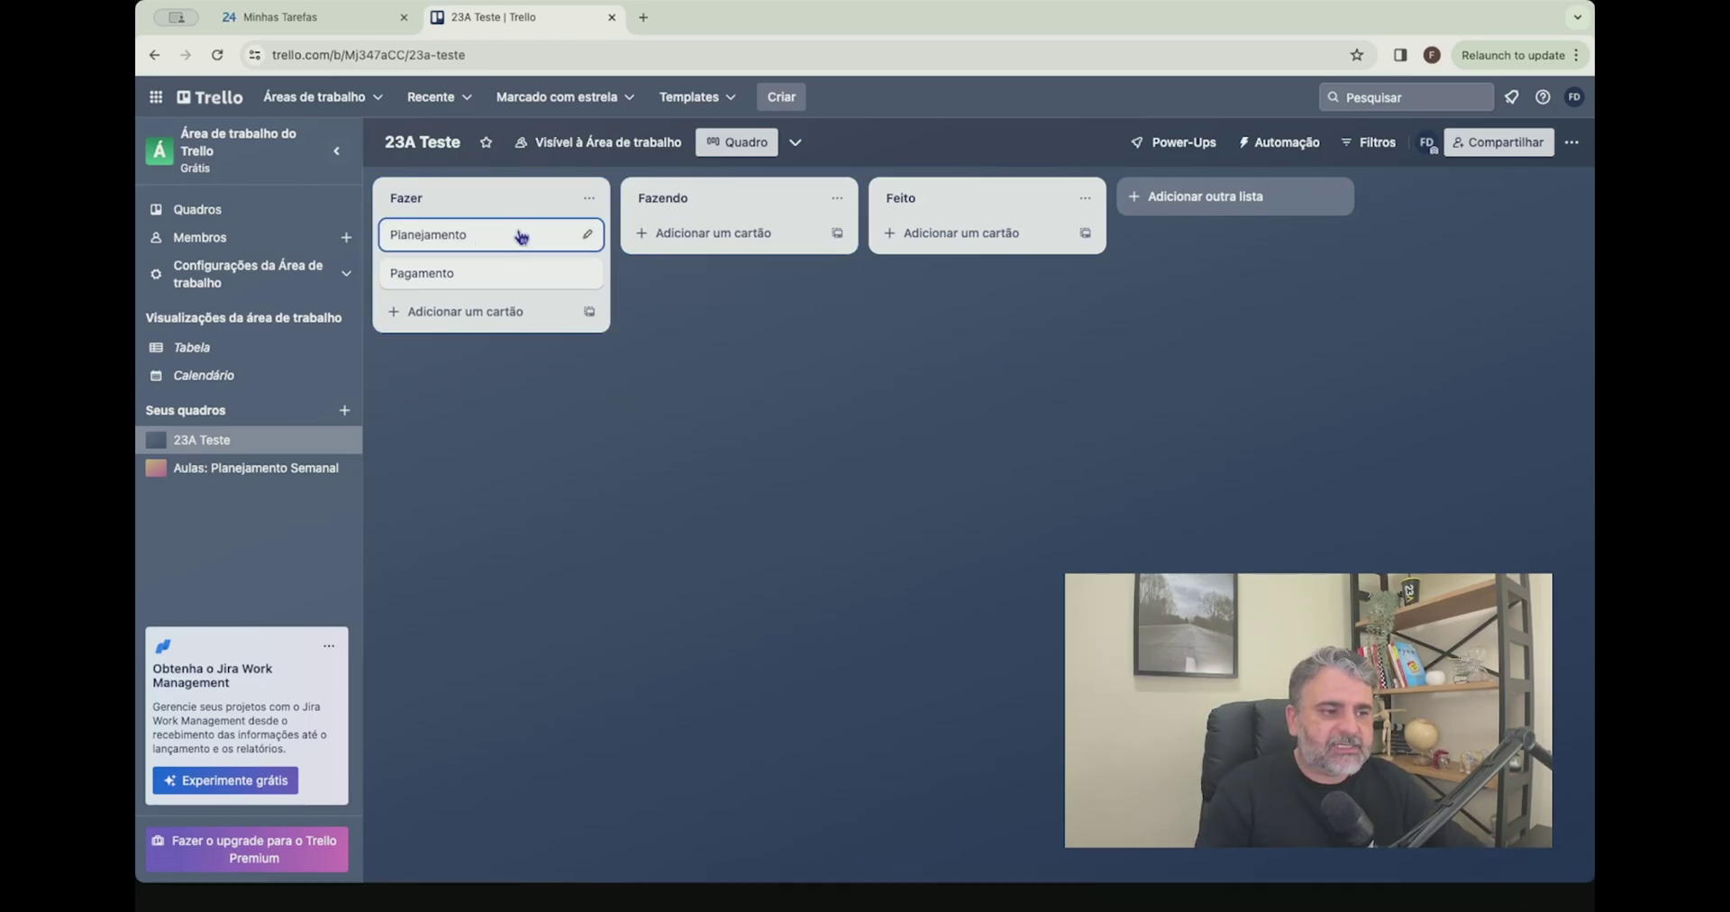
{"action": "left_click", "coordinate": [406, 197]}
{"action": "key", "text": "Escape"}
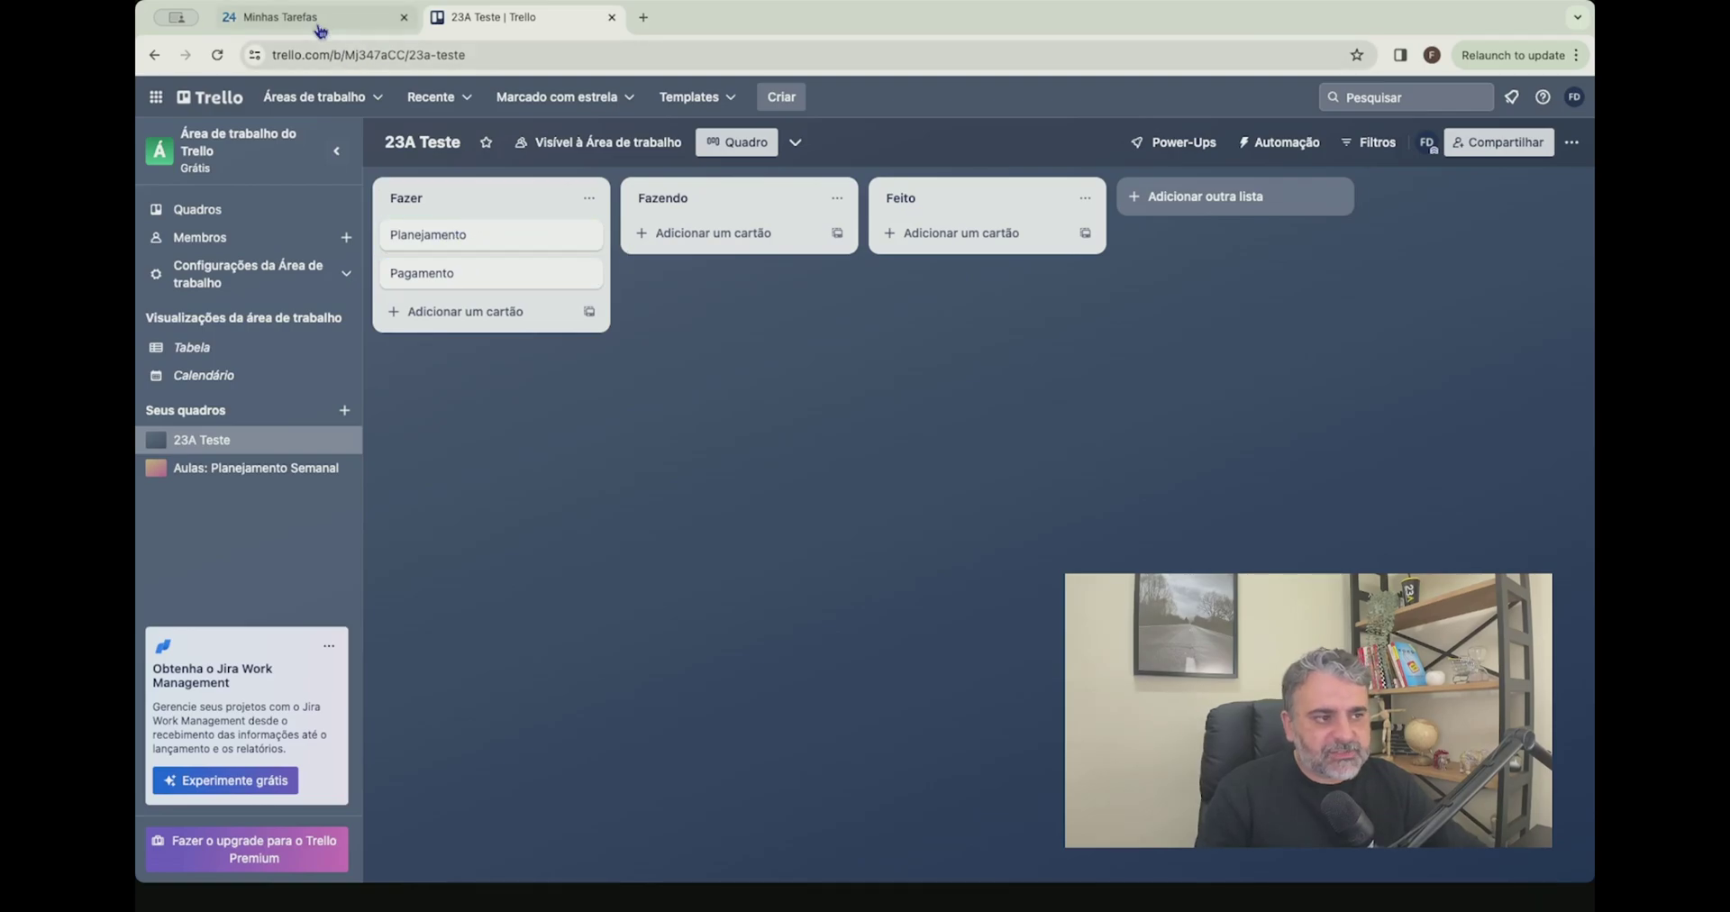
Switch to Bitrix24, display the tasks in the Planejador view and dismiss its introduction
{"action": "left_click", "coordinate": [370, 17]}
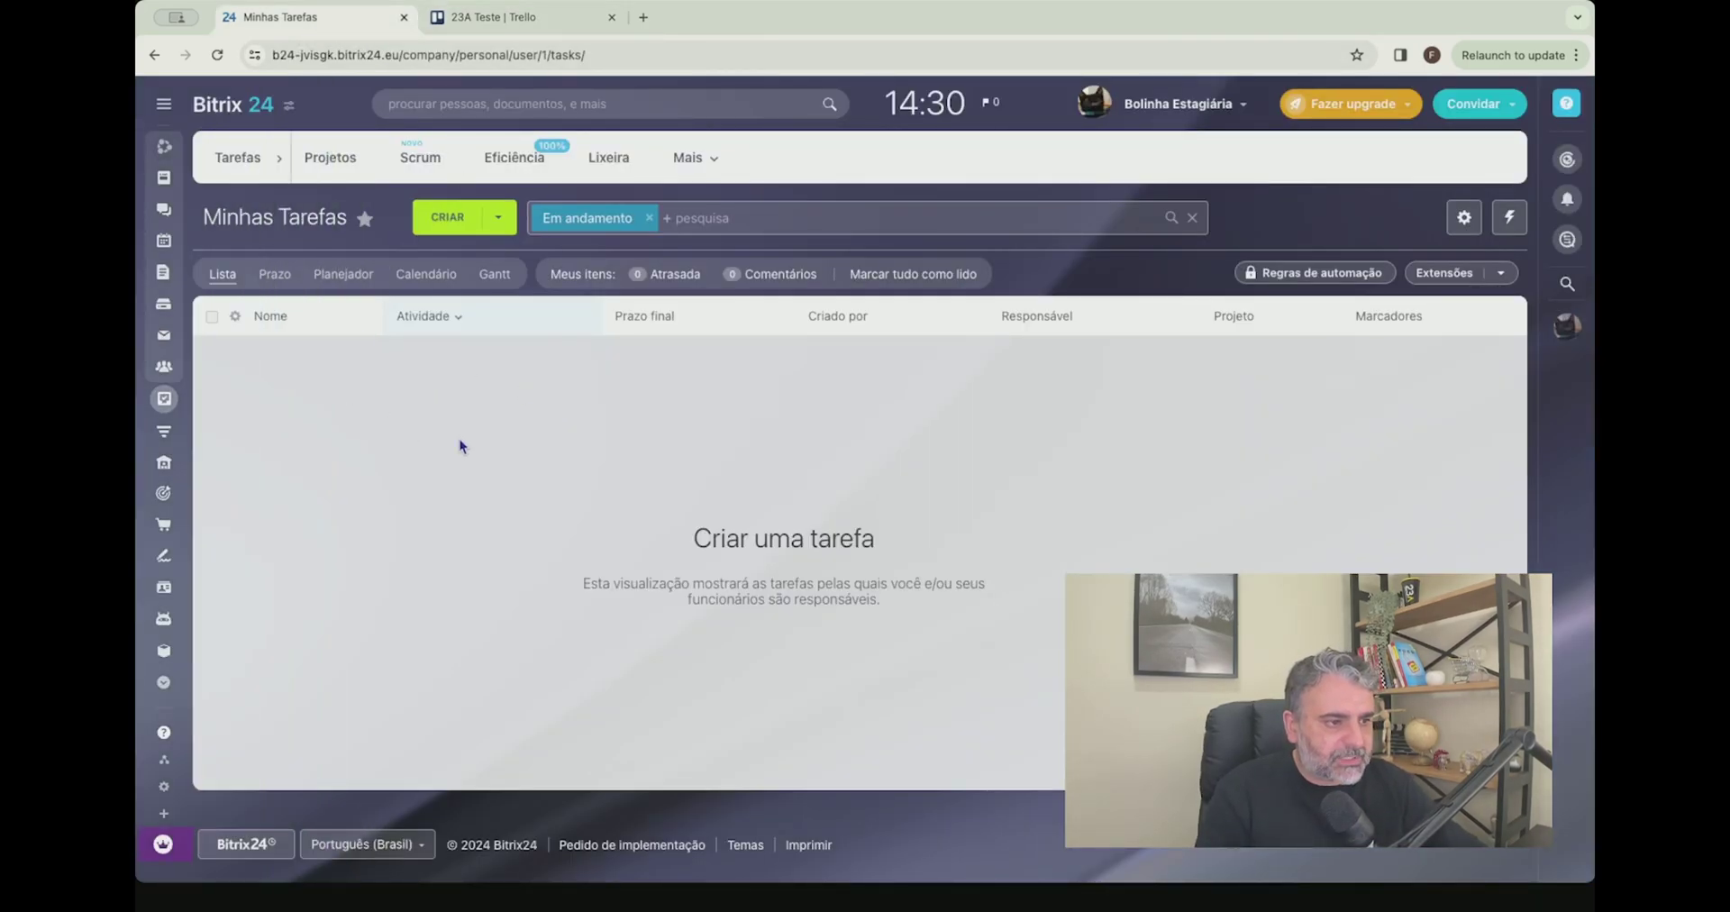
{"action": "left_click", "coordinate": [343, 274]}
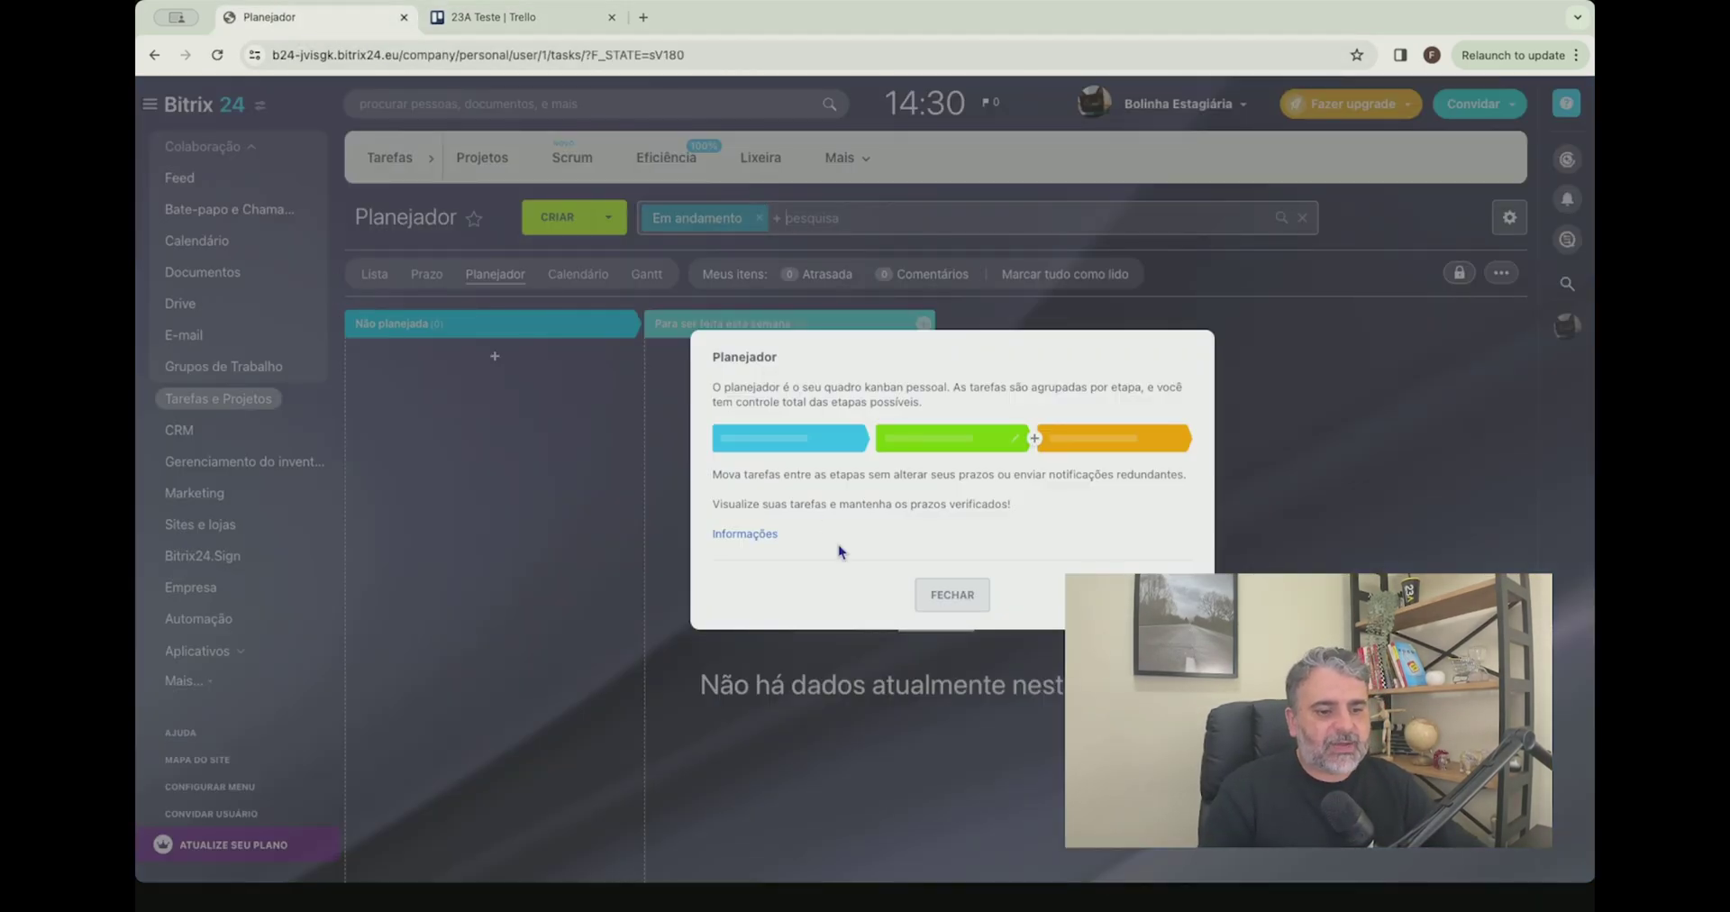
{"action": "left_click", "coordinate": [952, 595]}
Set up three planner stages named Fazer, Fazendo and Fazendo
{"action": "left_click", "coordinate": [612, 322]}
{"action": "type", "text": "Fazer"}
{"action": "key", "text": "Return"}
{"action": "type", "text": "Fazendo"}
{"action": "key", "text": "Return"}
{"action": "type", "text": "Fazendo"}
{"action": "key", "text": "Return"}
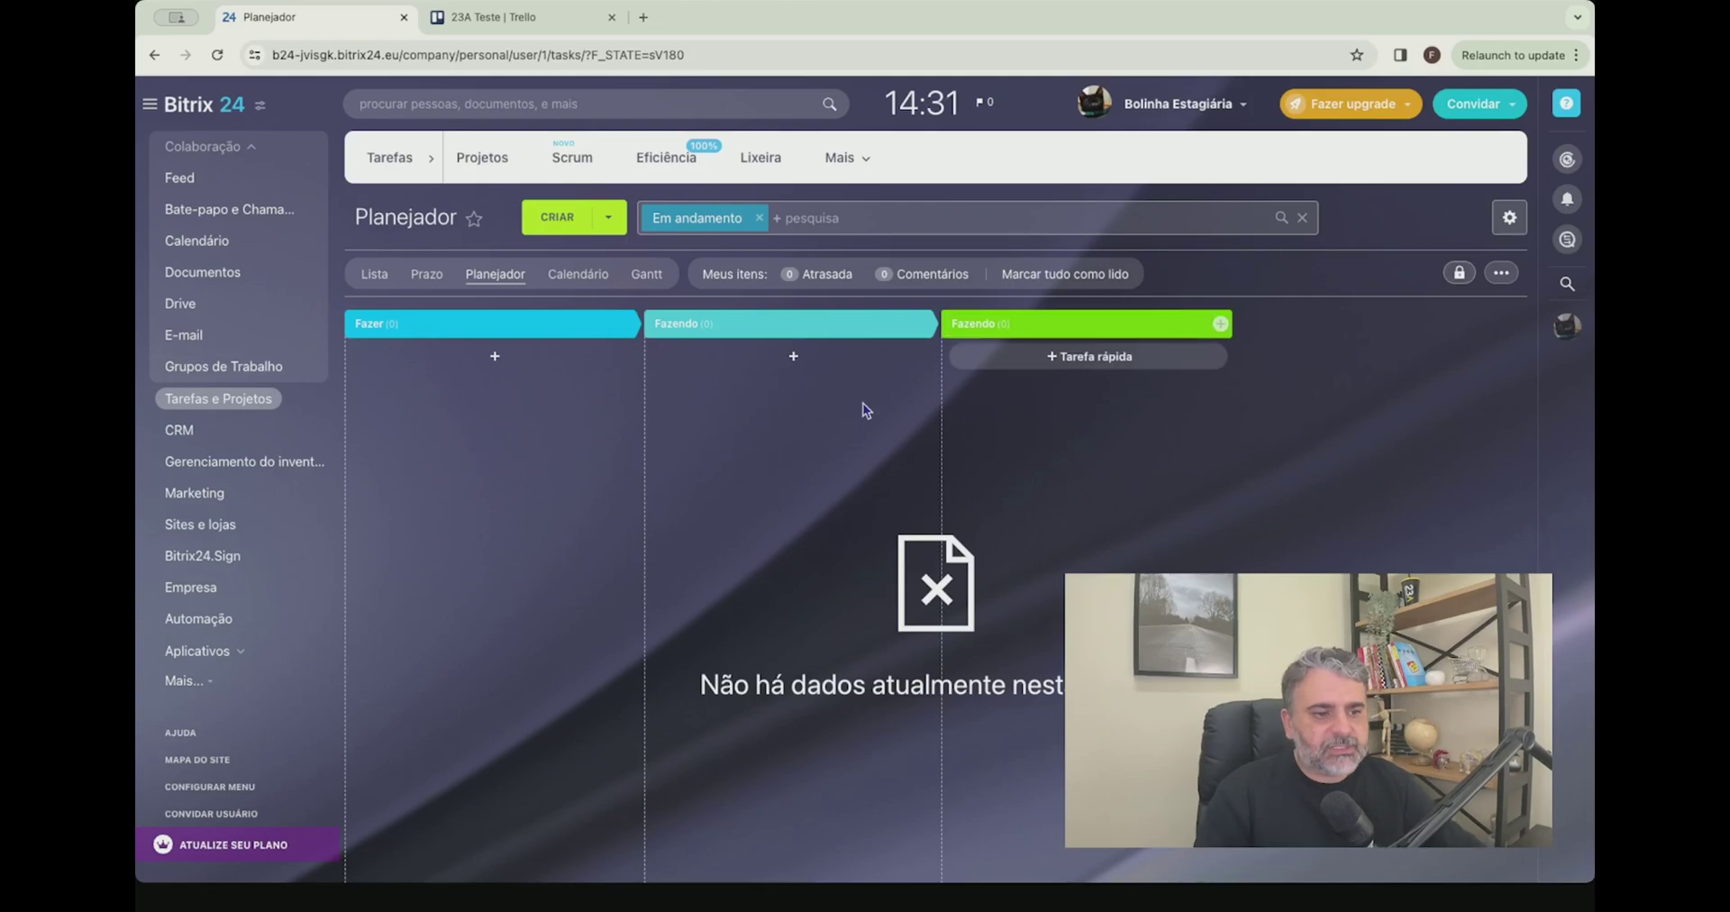
Switch to Trello, rename the Planejamento card "Planejamento -" and open its description for editing
{"action": "left_click", "coordinate": [478, 24]}
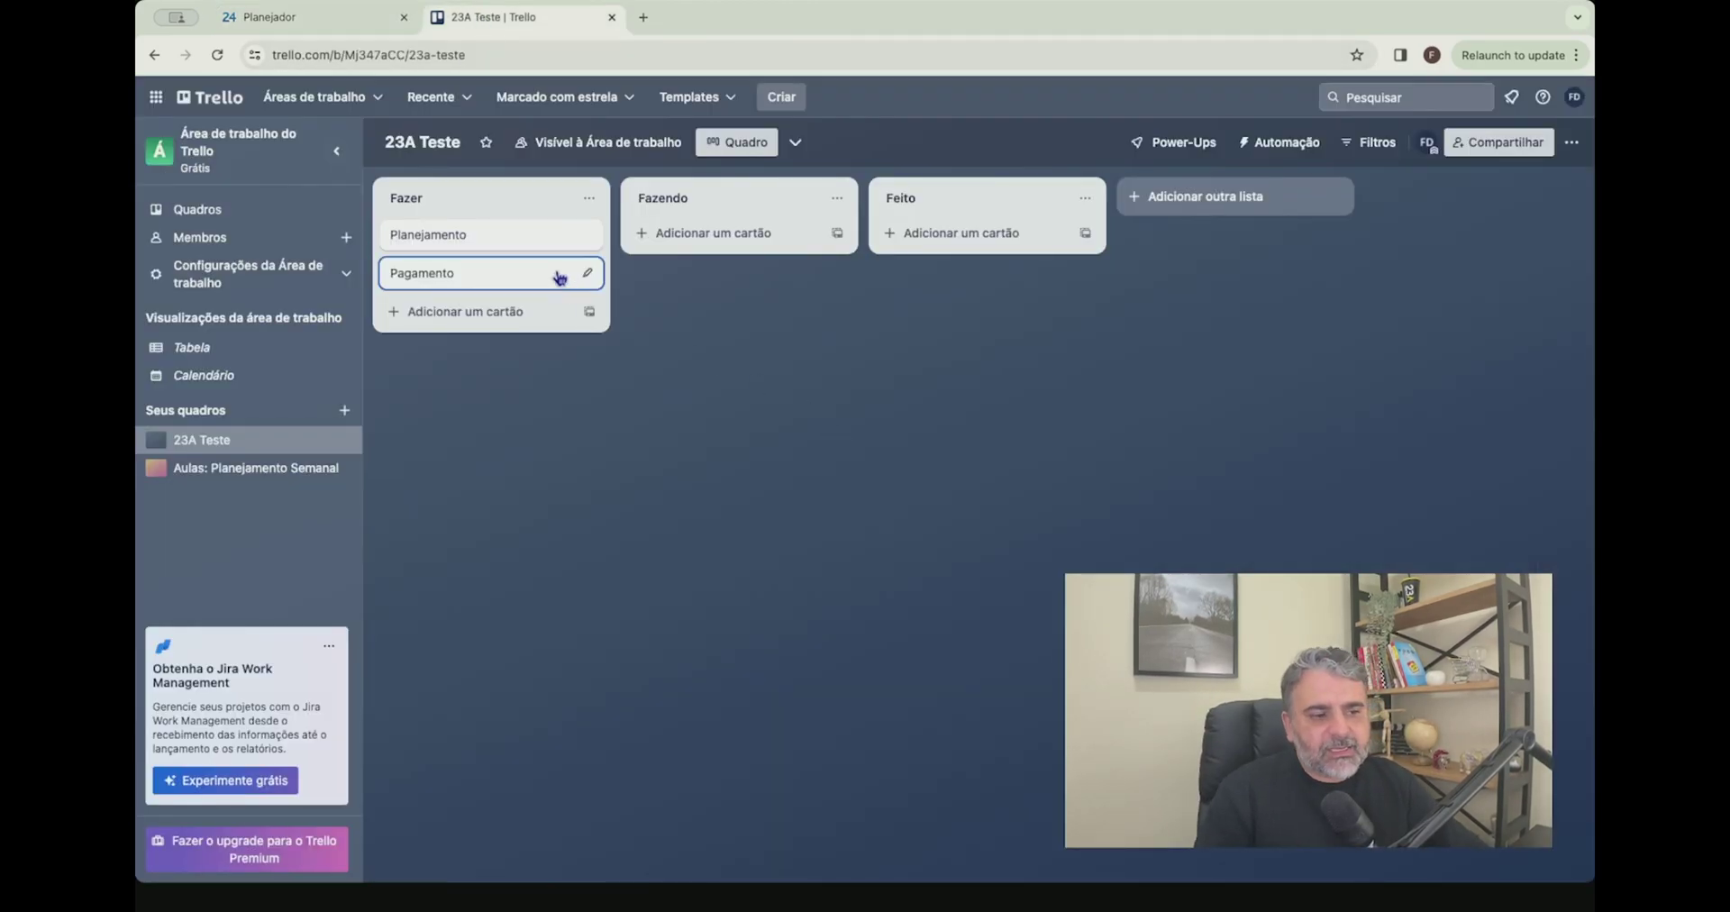
{"action": "left_click", "coordinate": [477, 249]}
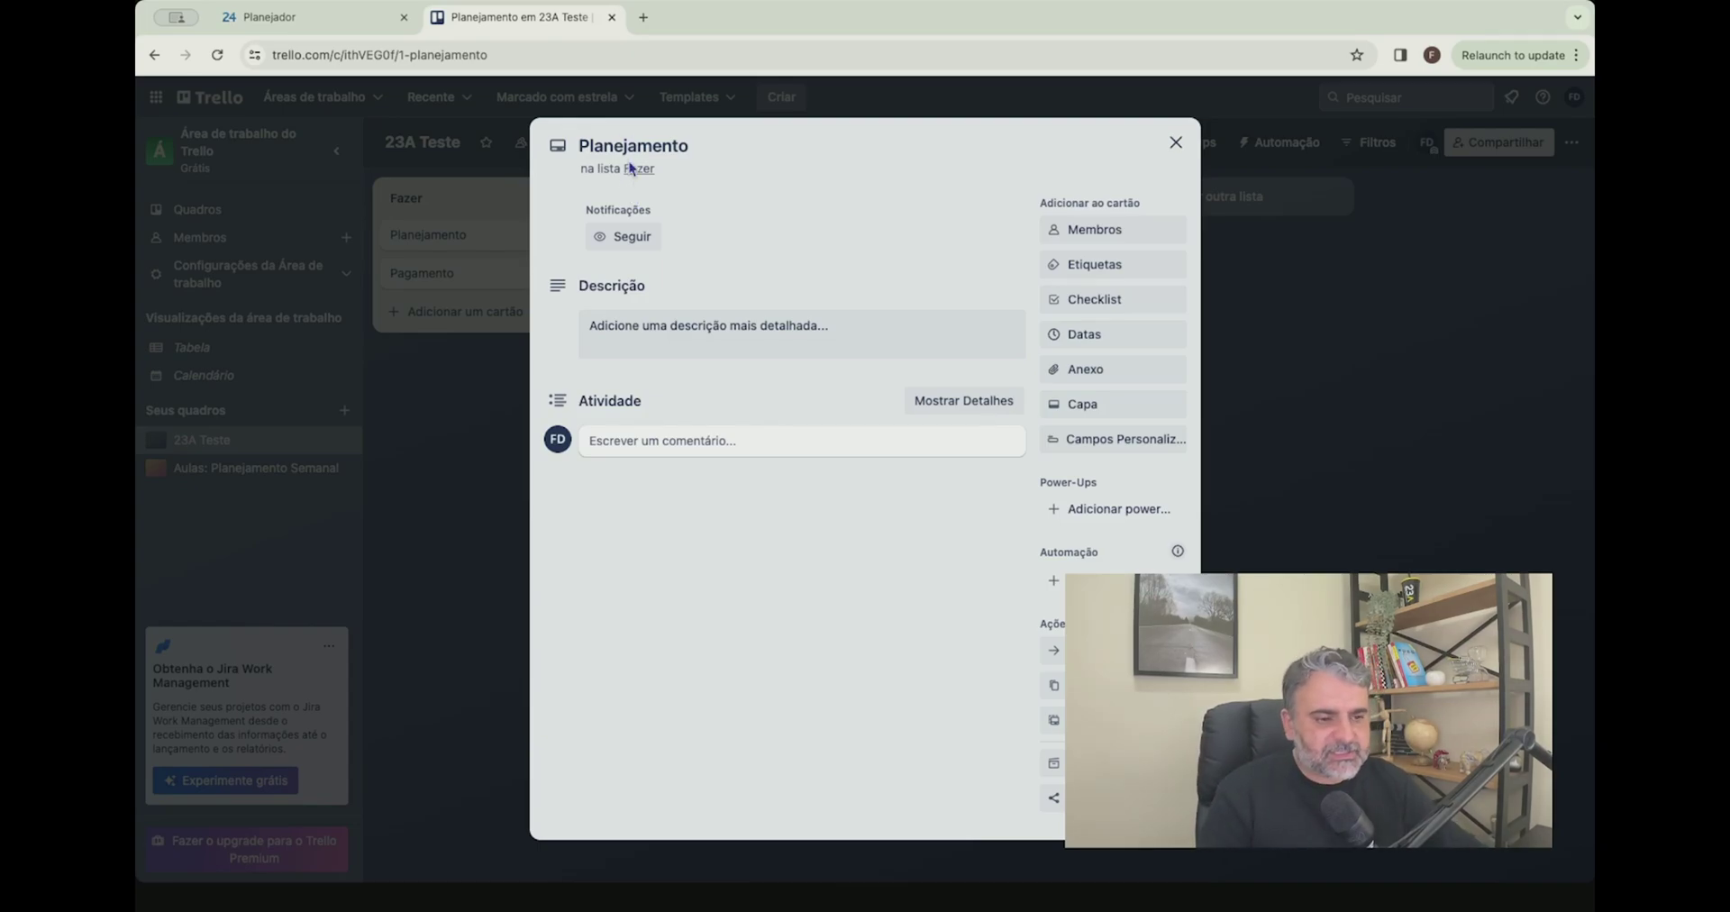
{"action": "left_click", "coordinate": [703, 329]}
{"action": "left_click", "coordinate": [715, 147]}
{"action": "left_click", "coordinate": [715, 147]}
{"action": "type", "text": "-"}
{"action": "left_click", "coordinate": [646, 385]}
{"action": "left_click", "coordinate": [800, 340]}
{"action": "key", "text": "Escape"}
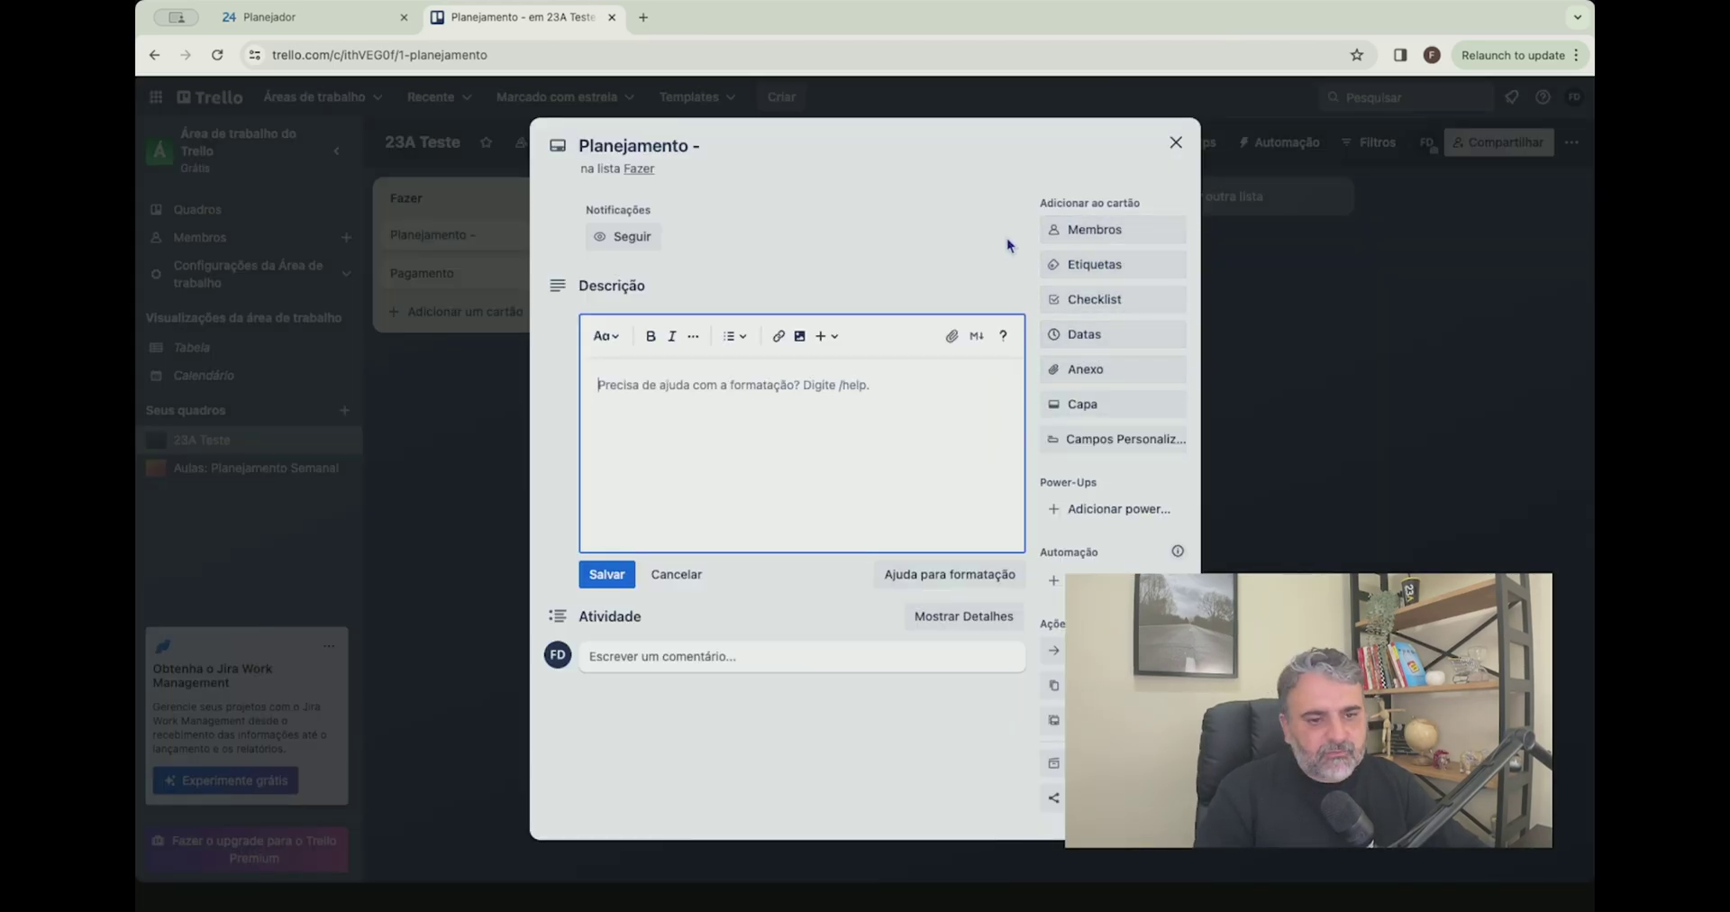
Switch to Bitrix24 and add a quick task named "Tarefa!" to the Fazer stage
{"action": "key", "text": "ctrl+shift+Tab"}
{"action": "left_click", "coordinate": [494, 356]}
{"action": "type", "text": "Tarefa!"}
{"action": "key", "text": "Return"}
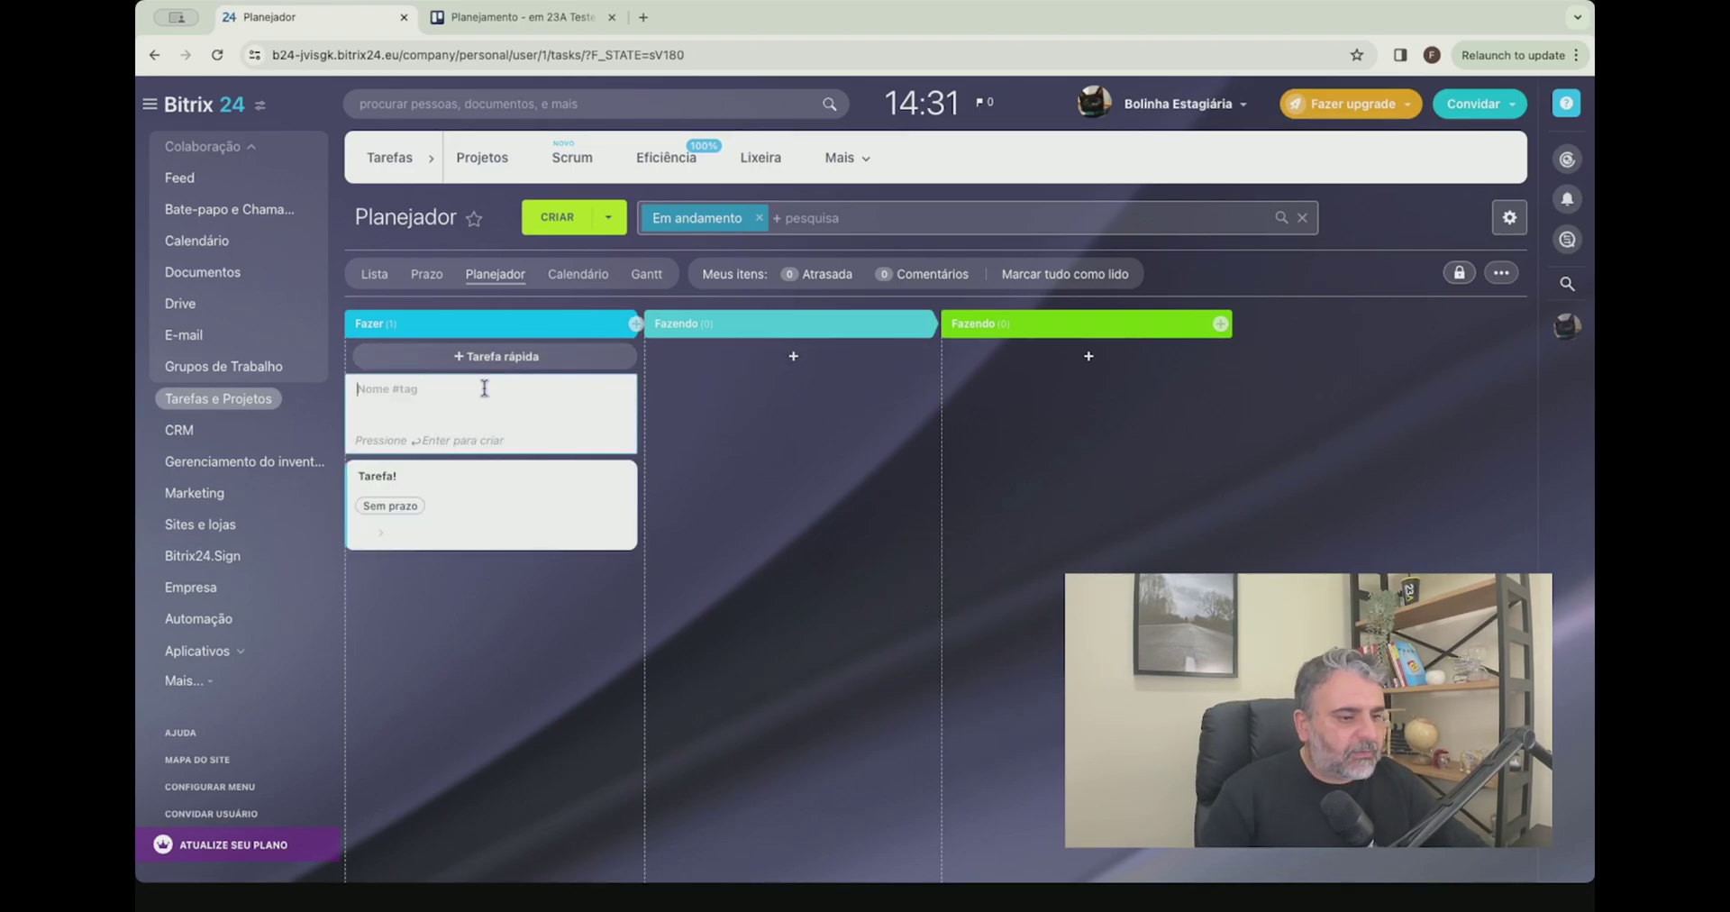
Open the Tarefa! task for editing and compare its options with the open card in Trello
{"action": "left_click", "coordinate": [510, 512]}
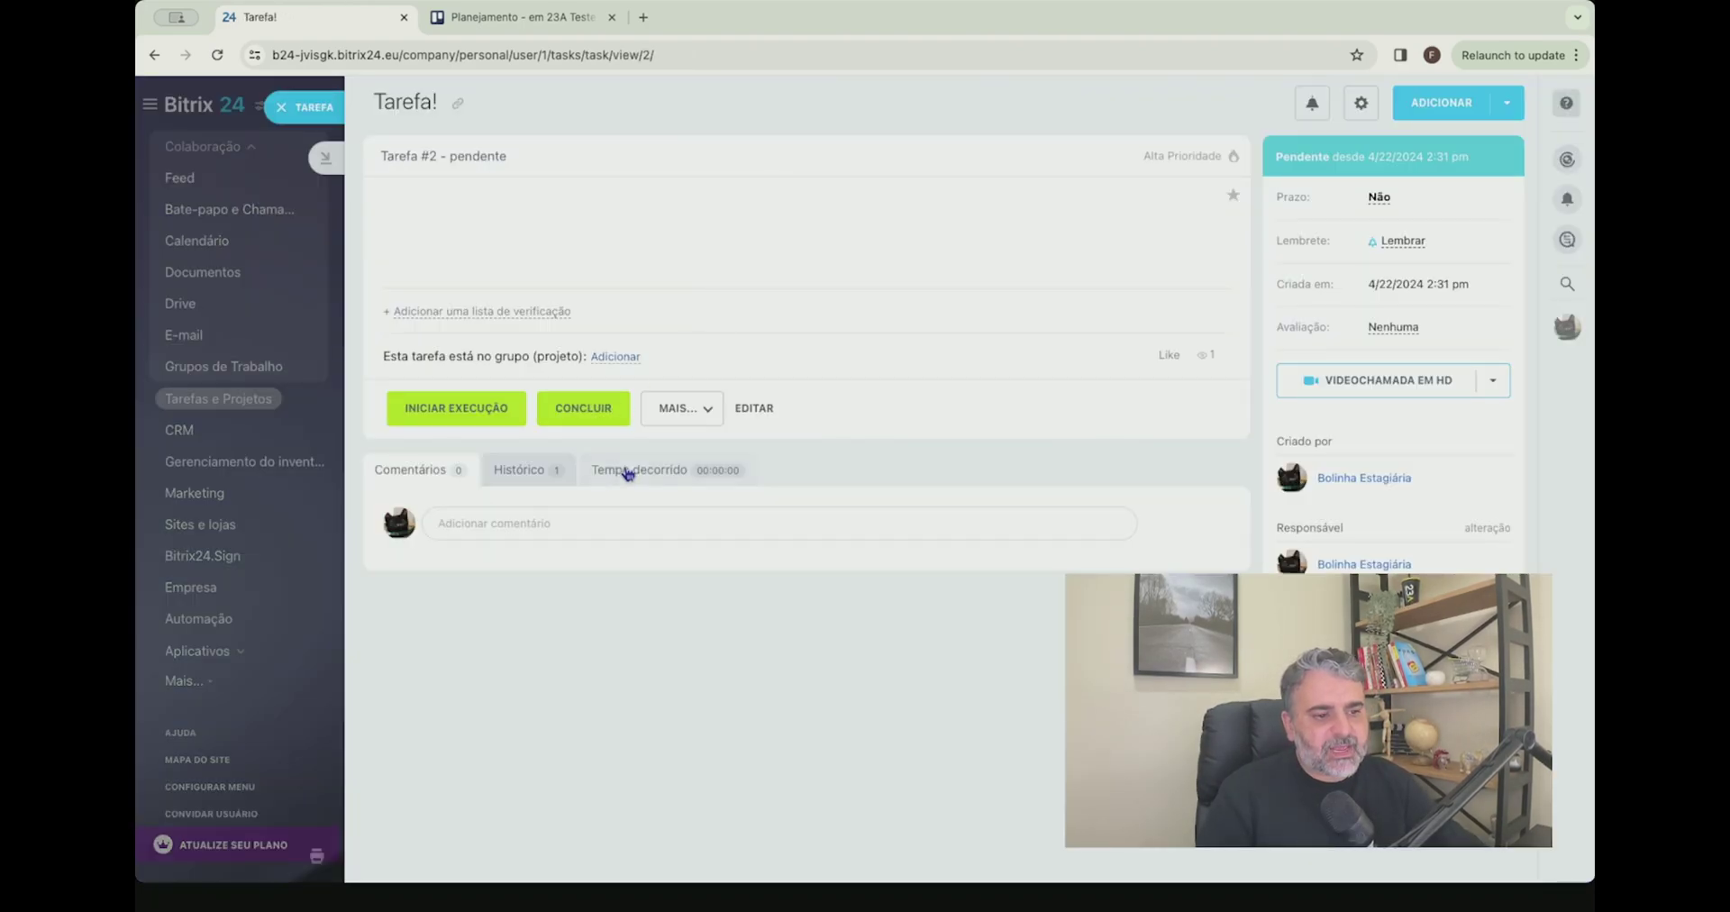
{"action": "left_click", "coordinate": [755, 410]}
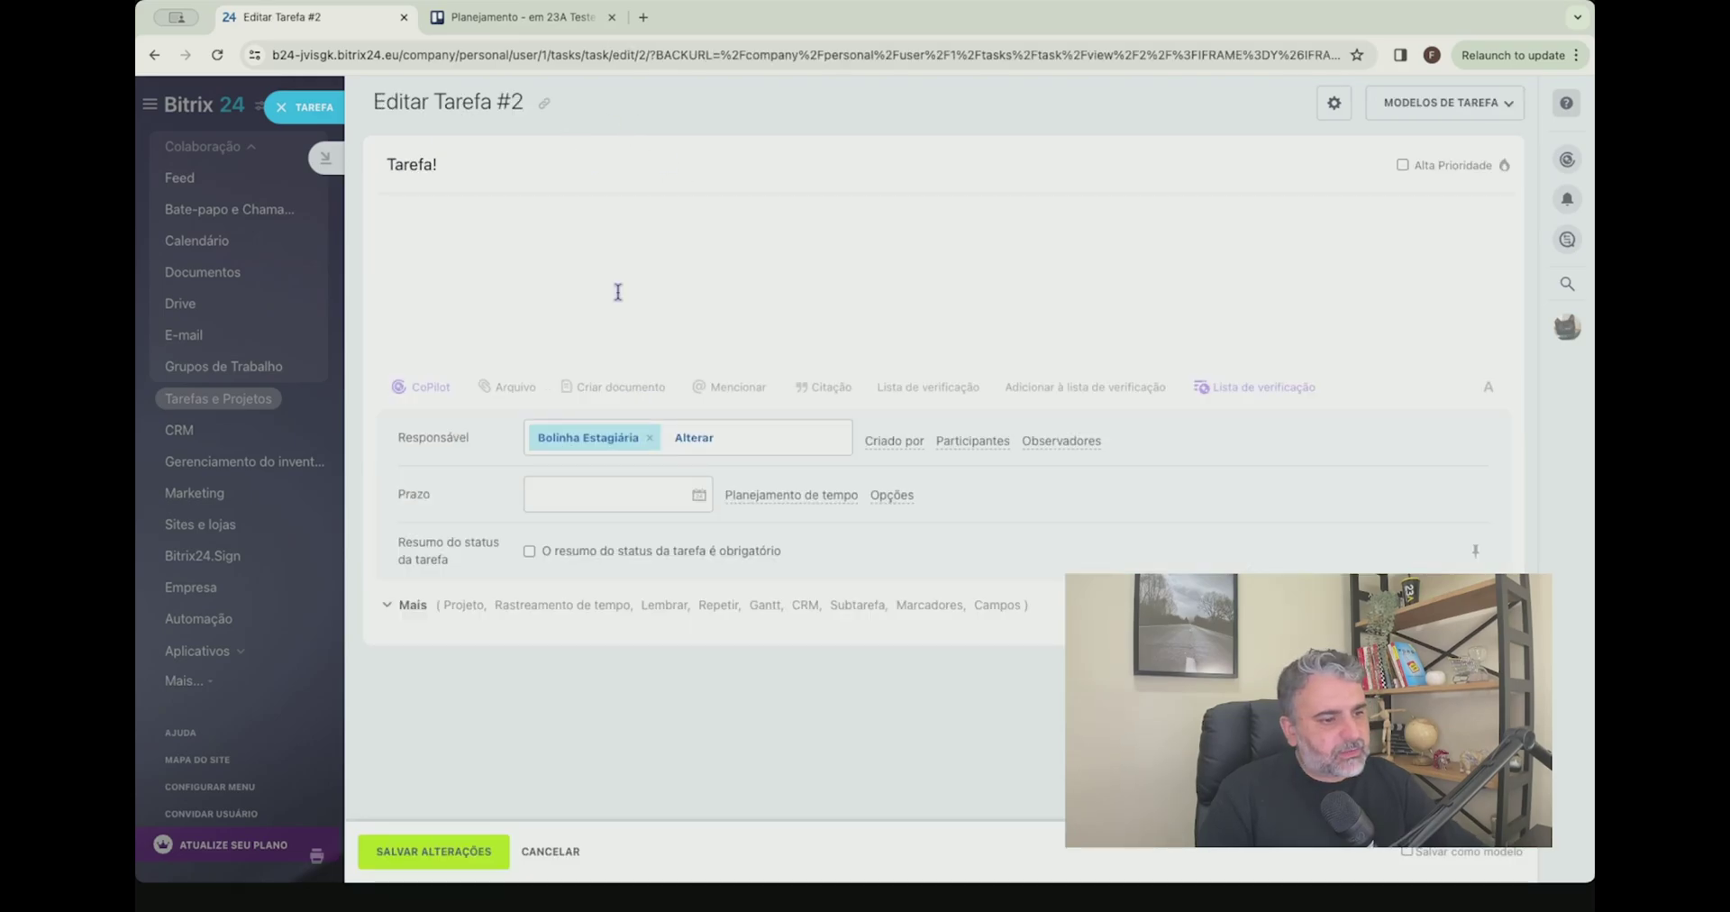
{"action": "left_click", "coordinate": [463, 17]}
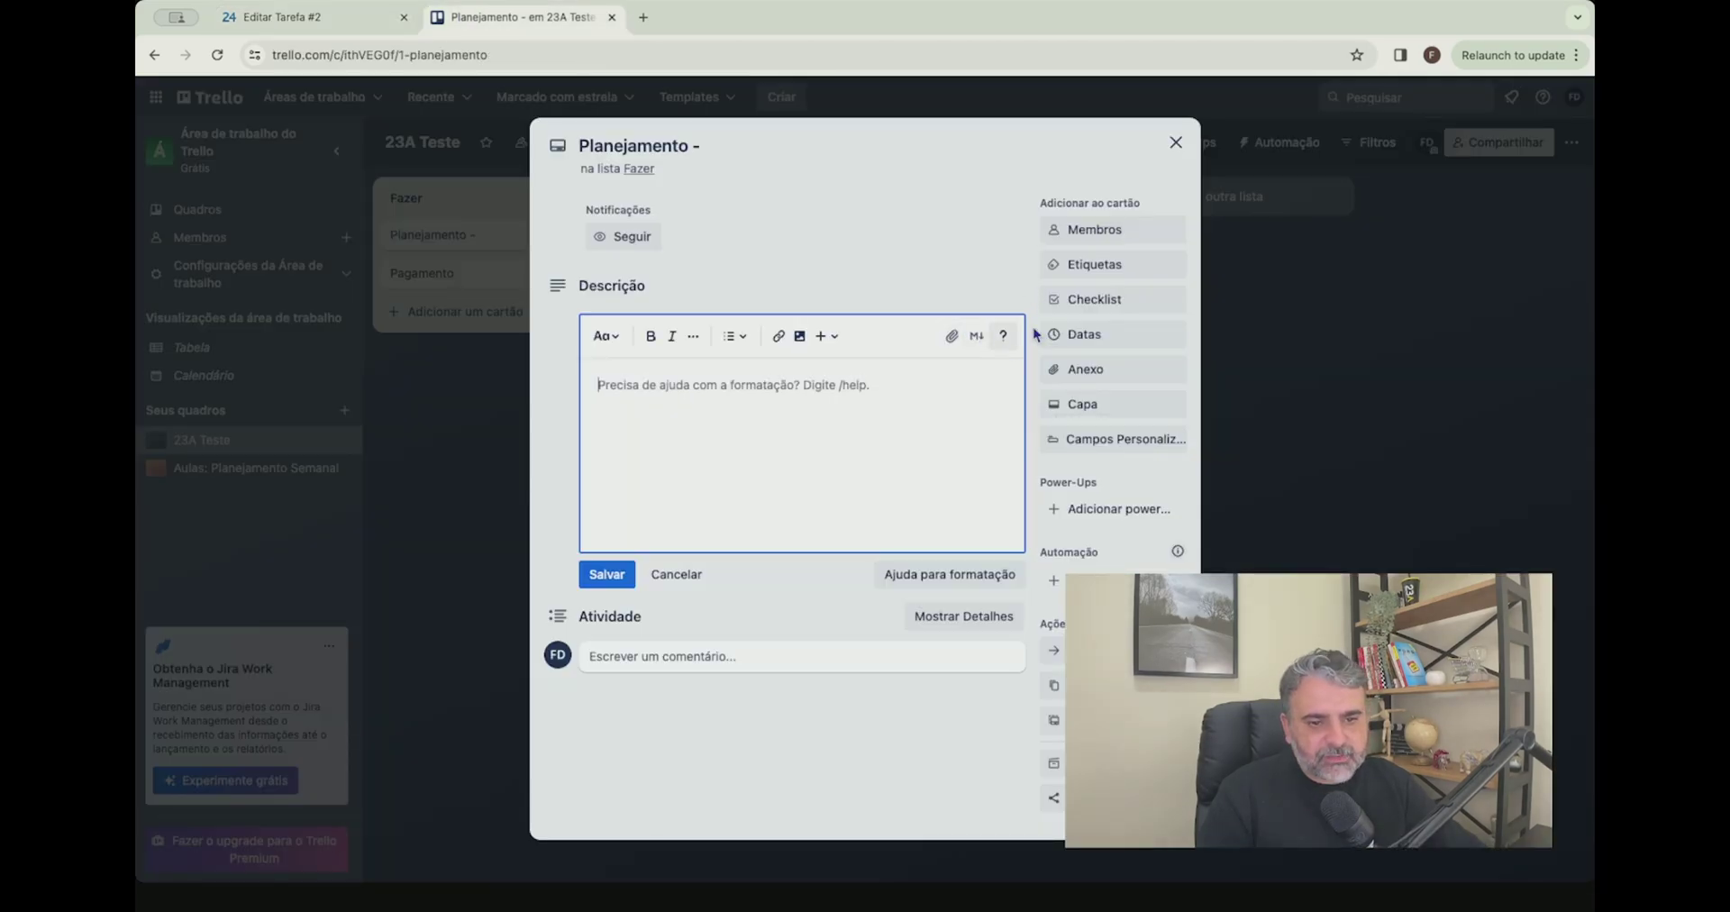
Return to Bitrix24, expand the task's additional fields and add a checklist with the items 1, 2, 3, 4 and 5
{"action": "left_click", "coordinate": [325, 18]}
{"action": "left_click", "coordinate": [610, 488]}
{"action": "key", "text": "Escape"}
{"action": "left_click", "coordinate": [427, 635]}
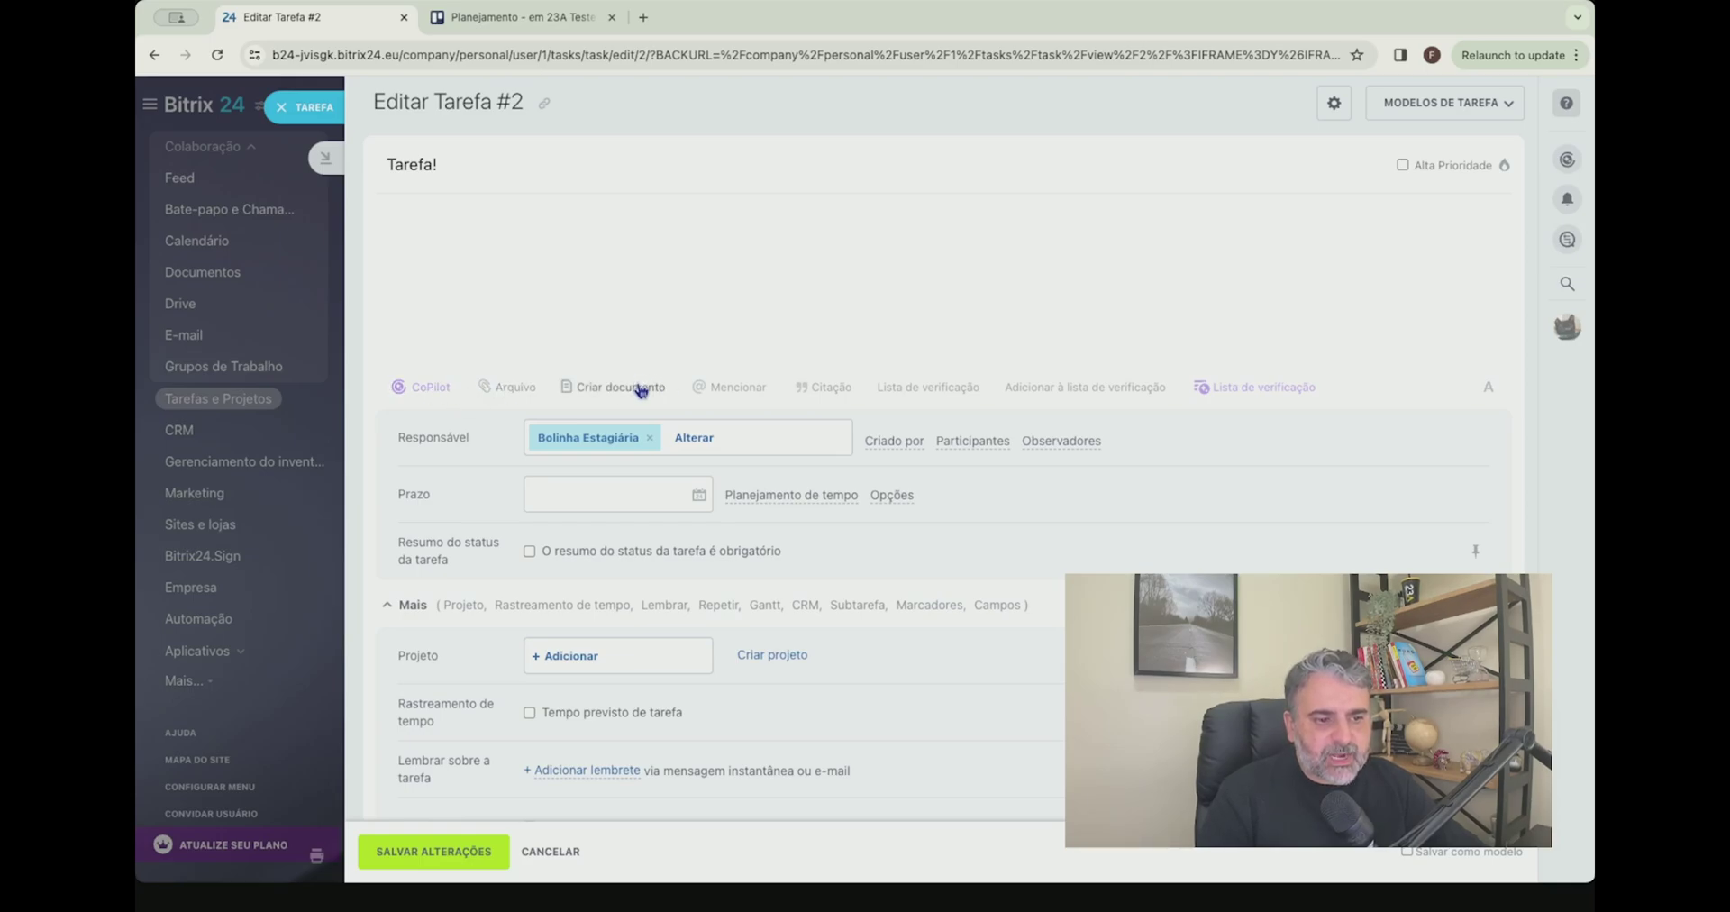
{"action": "left_click", "coordinate": [958, 388]}
{"action": "type", "text": "1"}
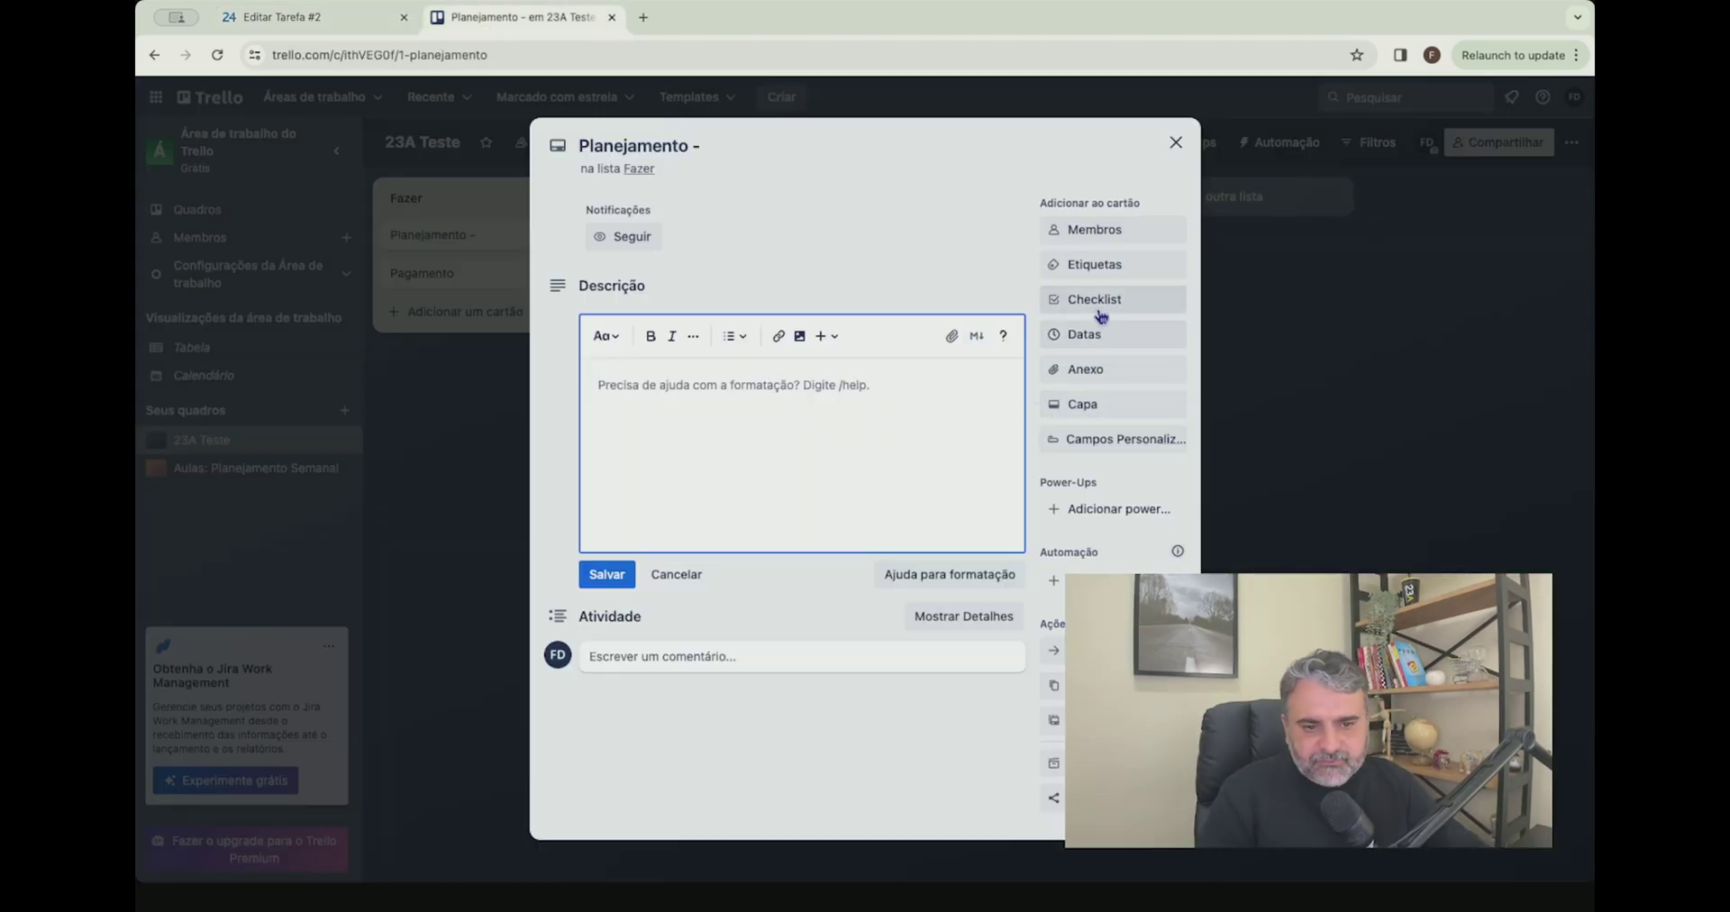
View the date options of the Planejamento card in Trello and give the card a green cover
{"action": "left_click", "coordinate": [1089, 335]}
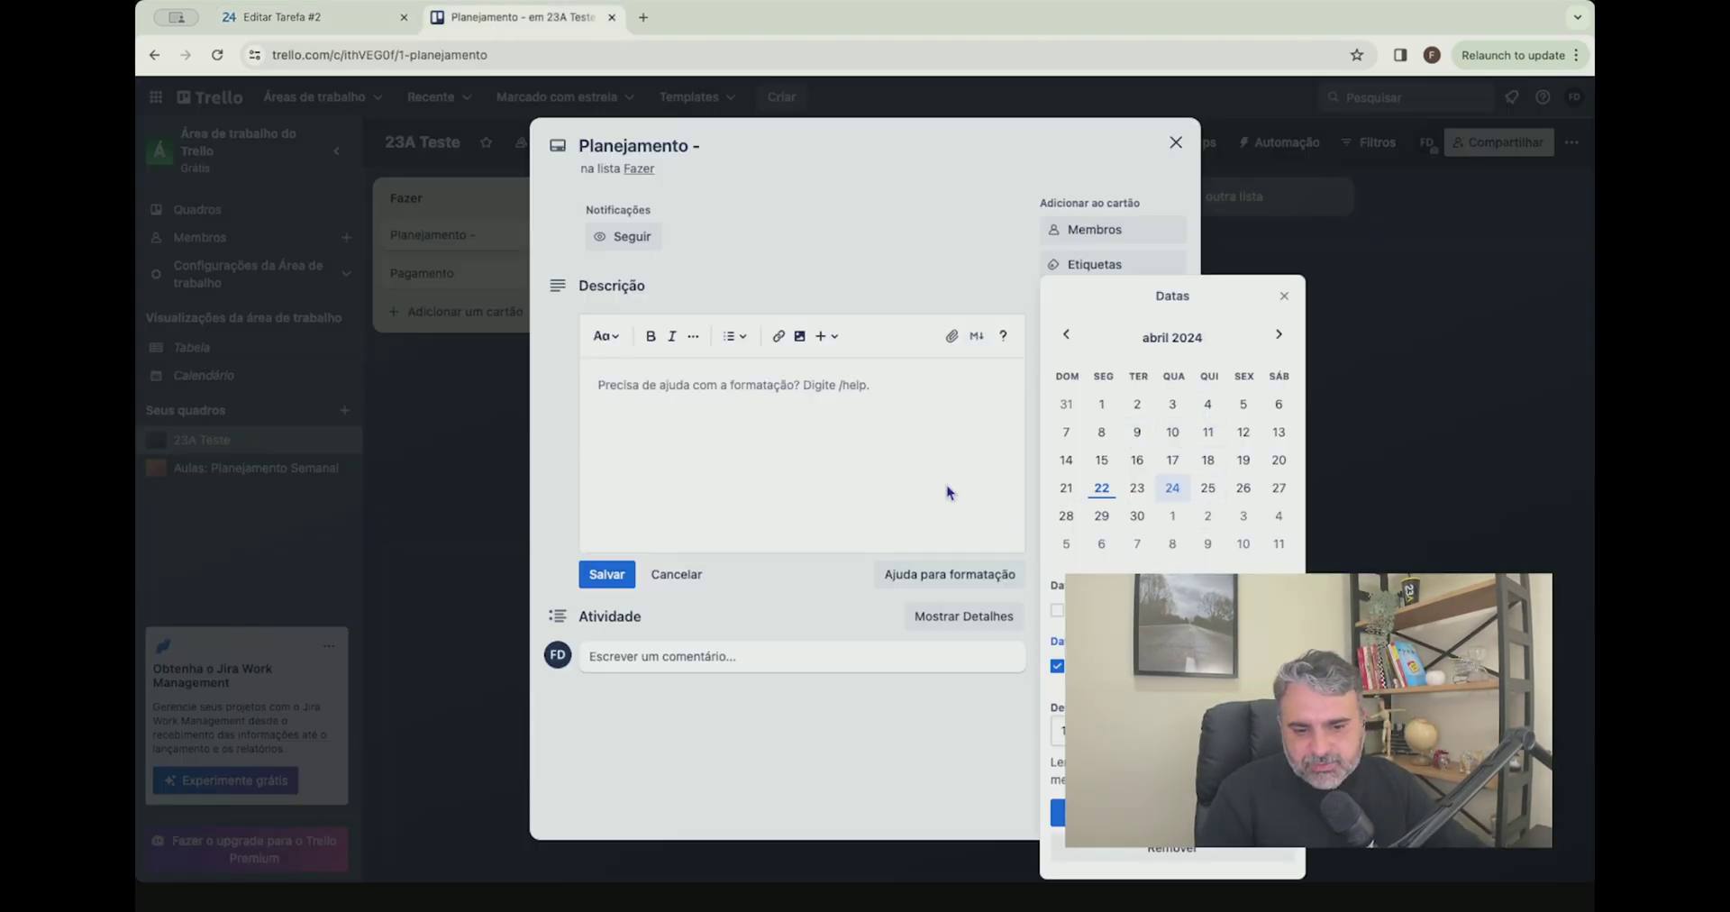
{"action": "key", "text": "Escape"}
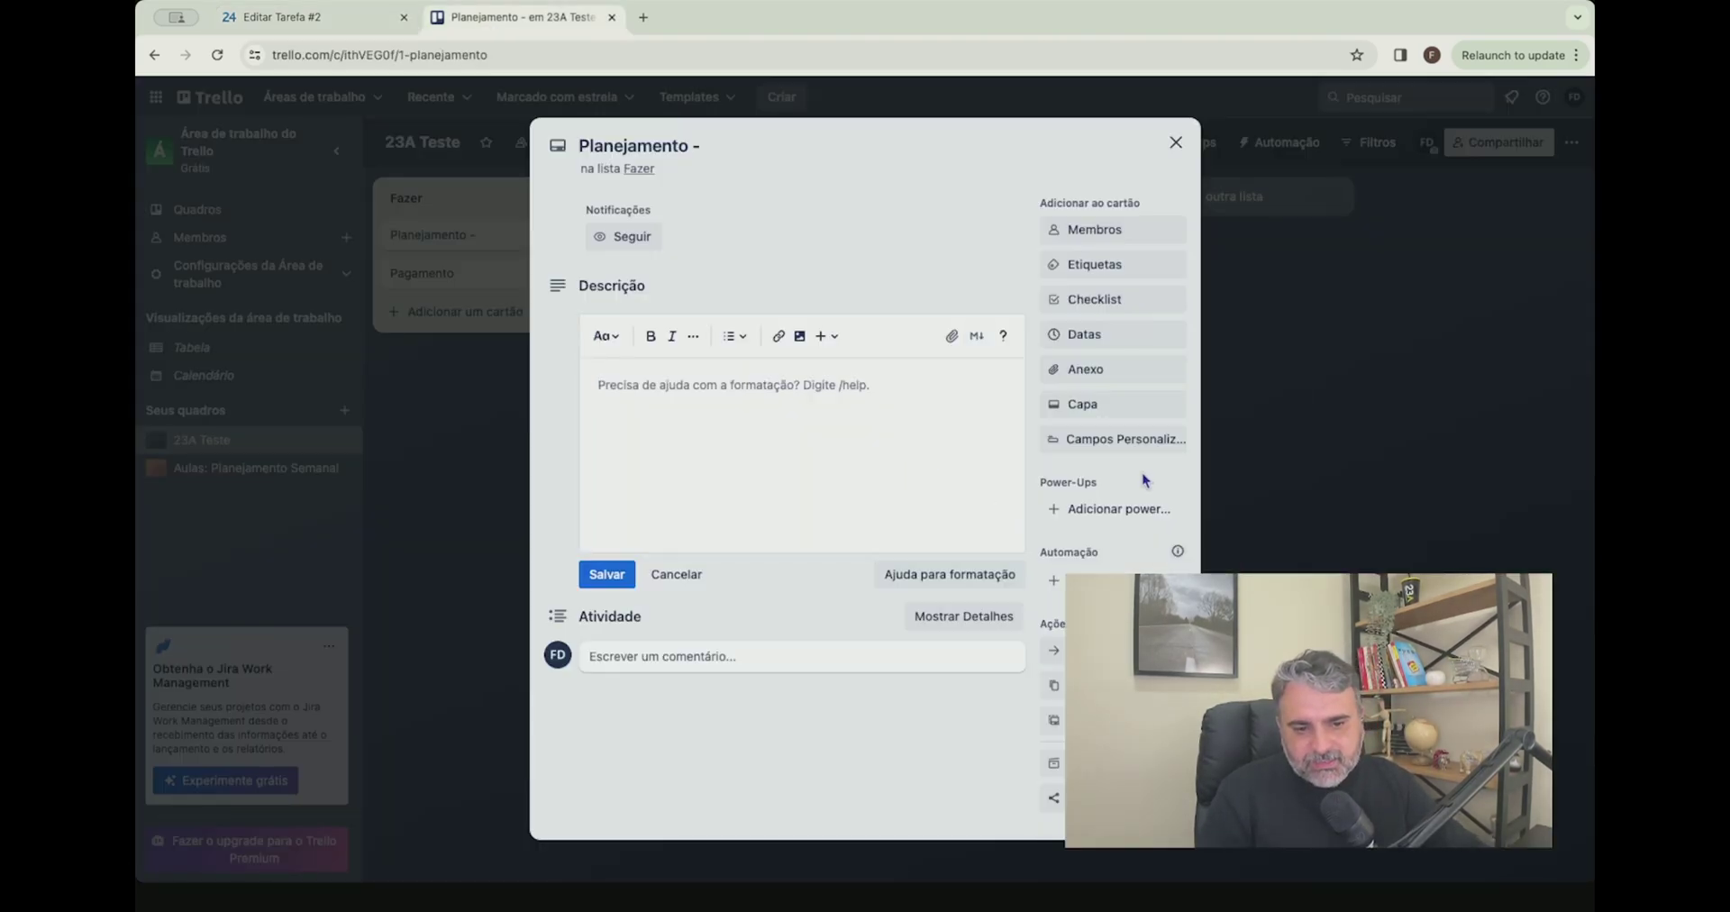
{"action": "left_click", "coordinate": [1083, 404]}
{"action": "left_click", "coordinate": [1072, 505]}
{"action": "left_click", "coordinate": [867, 534]}
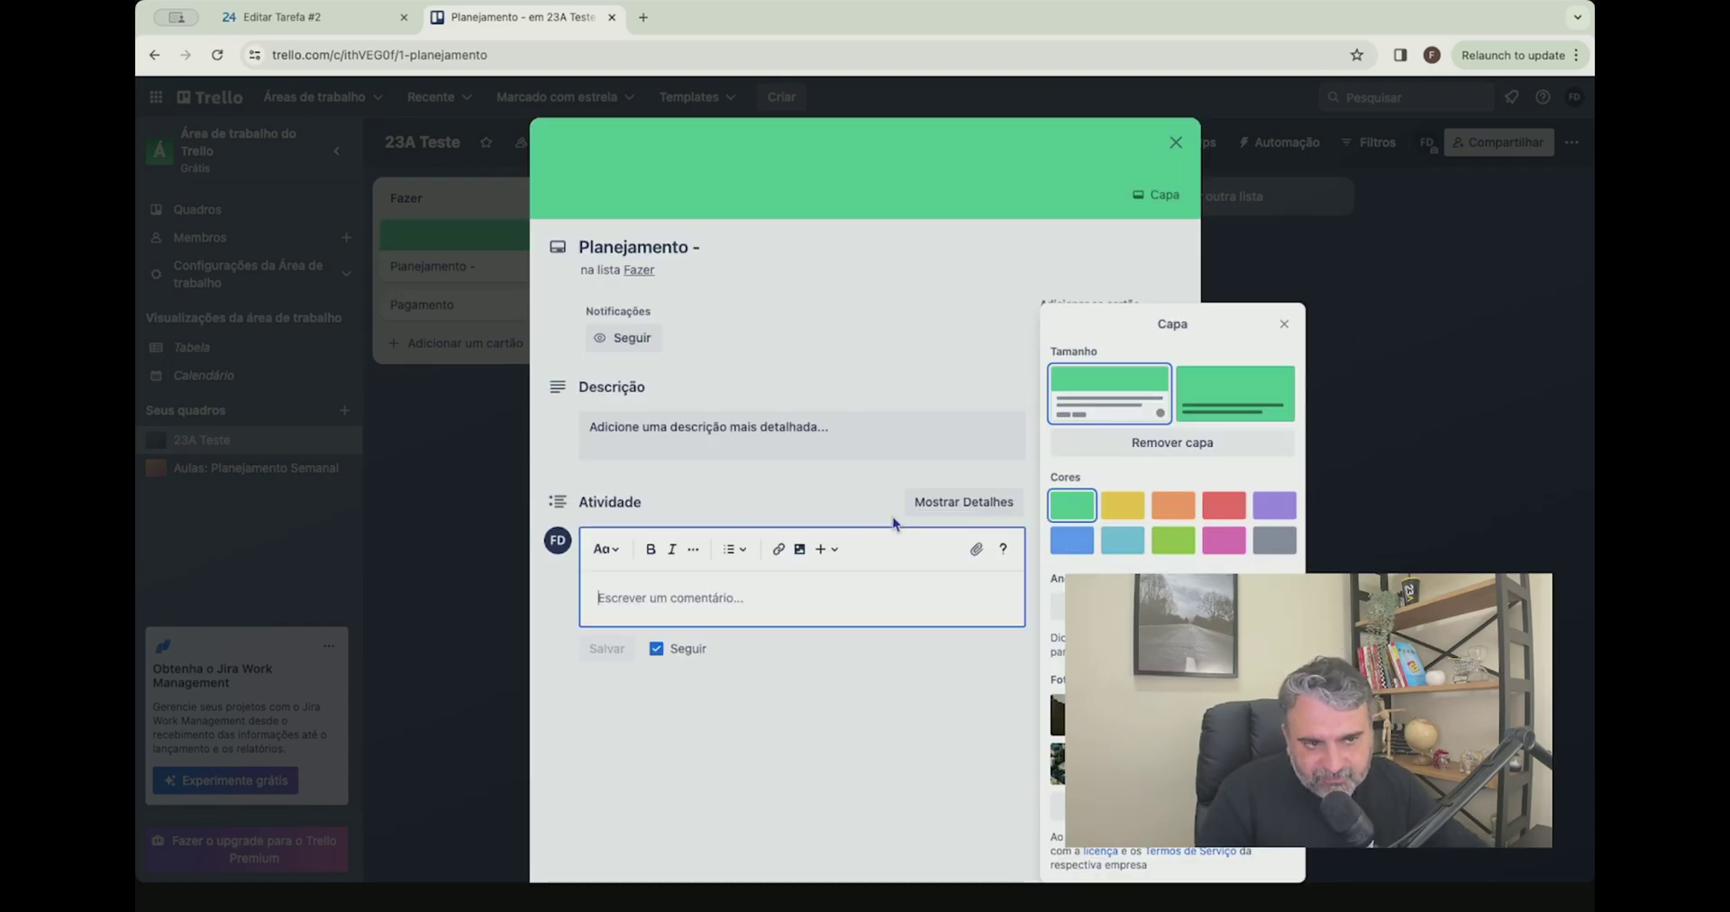
{"action": "left_click", "coordinate": [981, 337]}
Switch to Bitrix24, set the task's deadline to 23.04.2024 19:00 and save the changes
{"action": "left_click", "coordinate": [307, 20]}
{"action": "scroll", "coordinate": [612, 595], "scroll_direction": "down", "scroll_amount": 2}
{"action": "left_click", "coordinate": [591, 544]}
{"action": "left_click", "coordinate": [570, 751]}
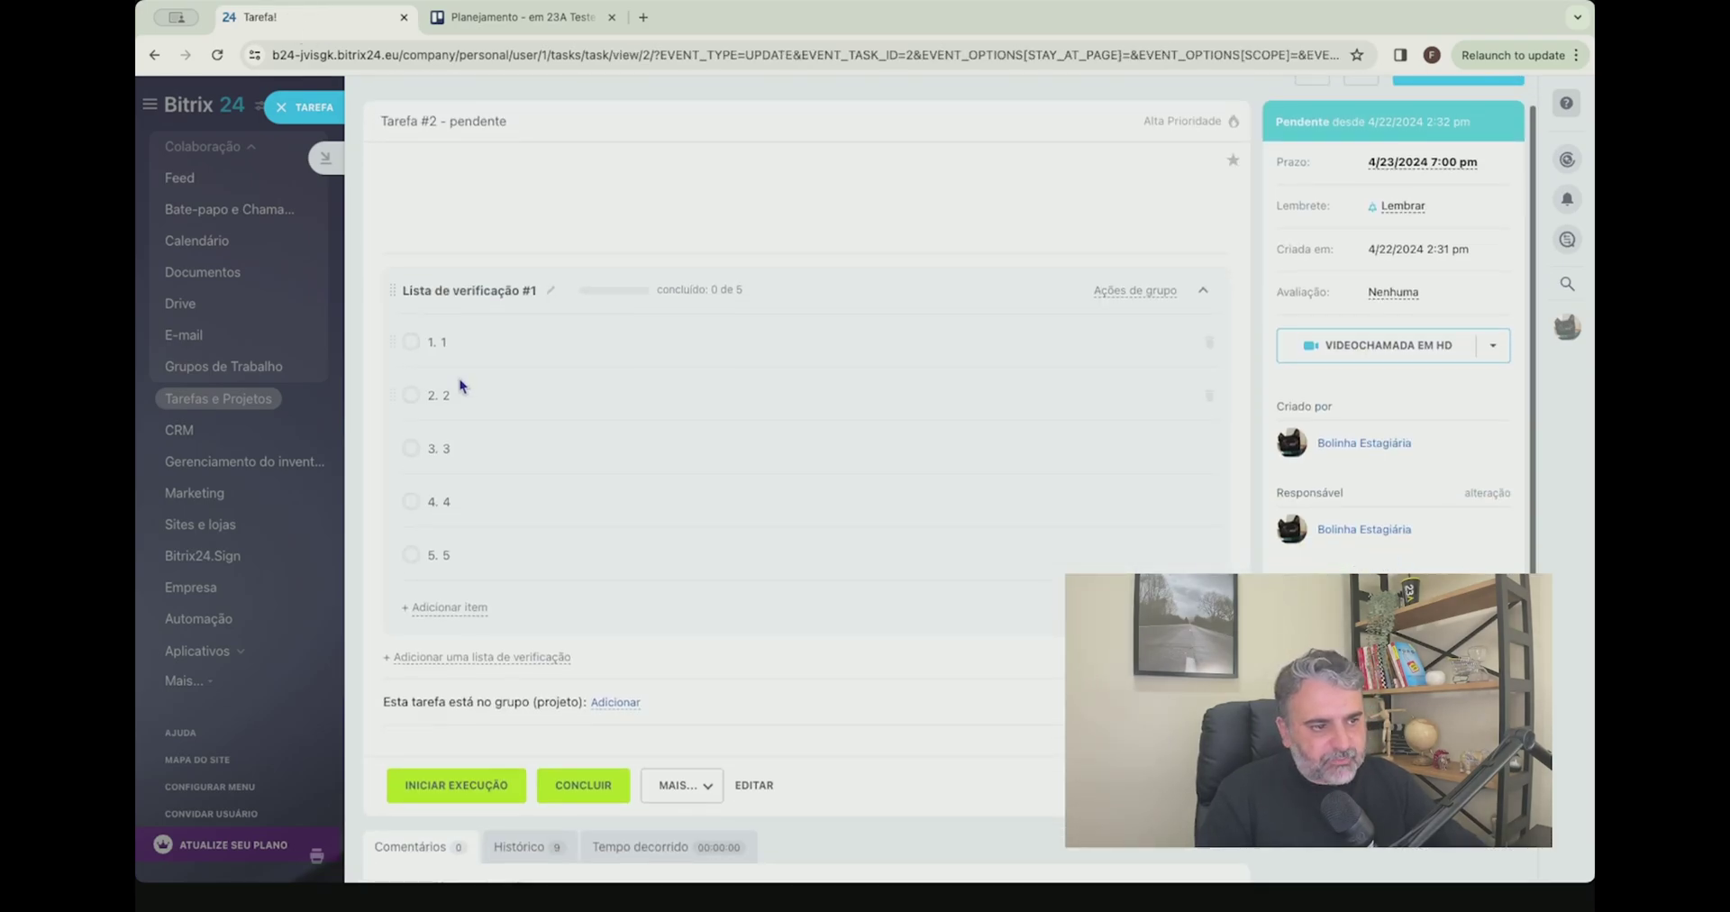
Switch to Trello and look at the custom fields option of the Planejamento card
{"action": "key", "text": "ctrl+Tab"}
{"action": "left_click", "coordinate": [1157, 444]}
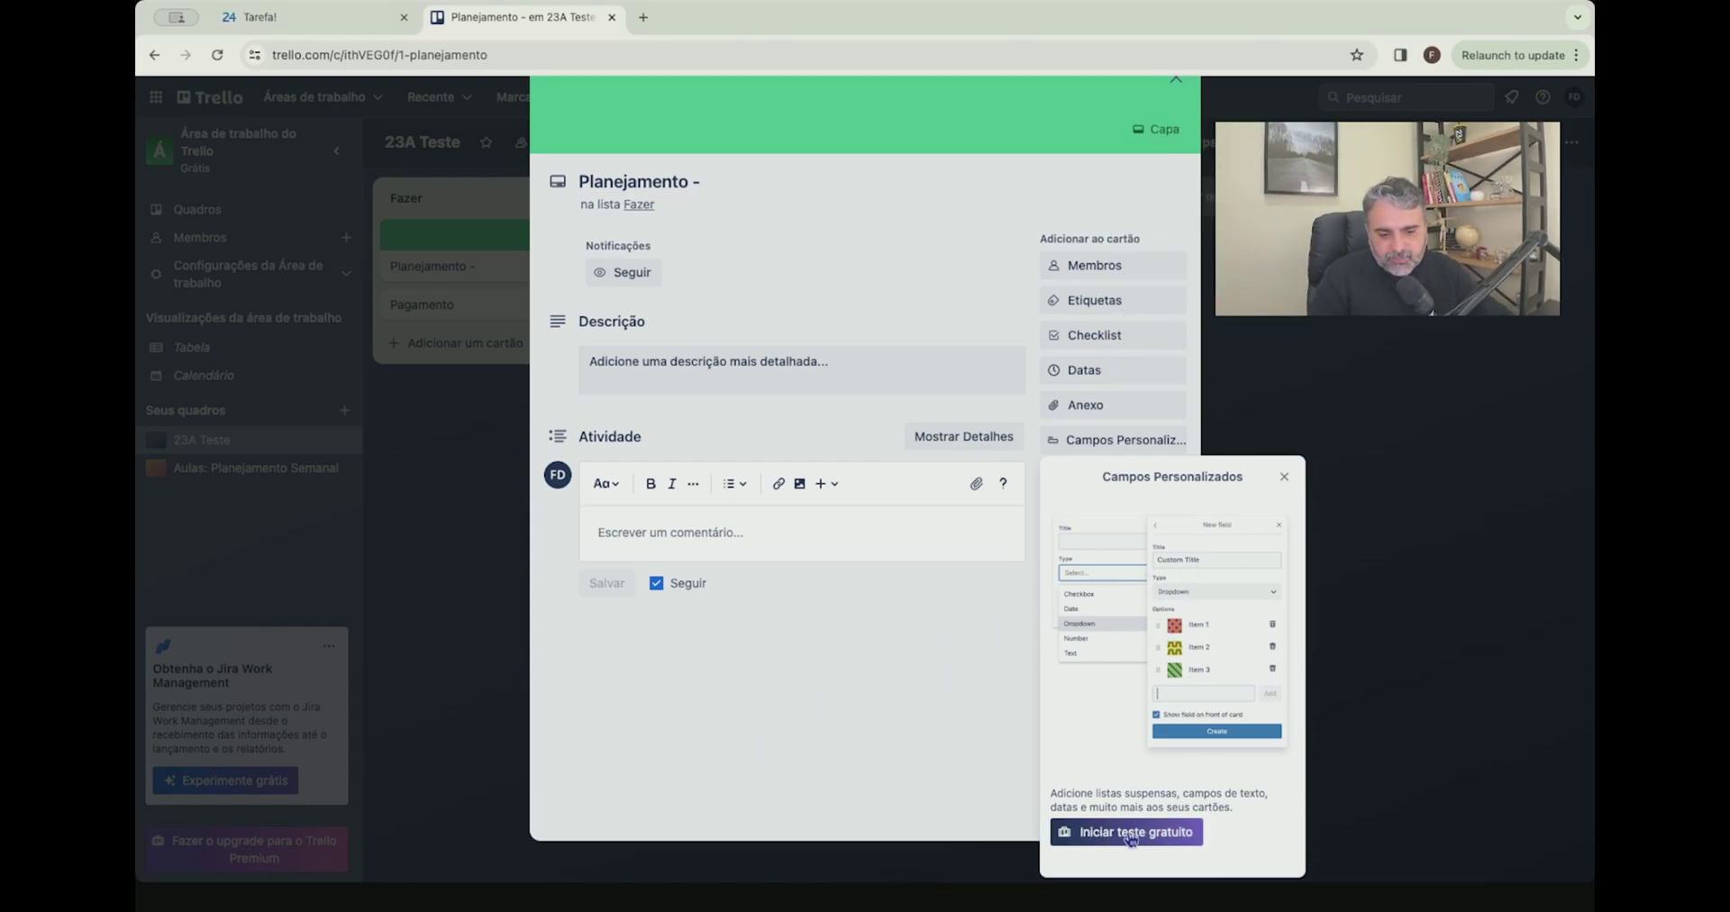
{"action": "left_click", "coordinate": [977, 707]}
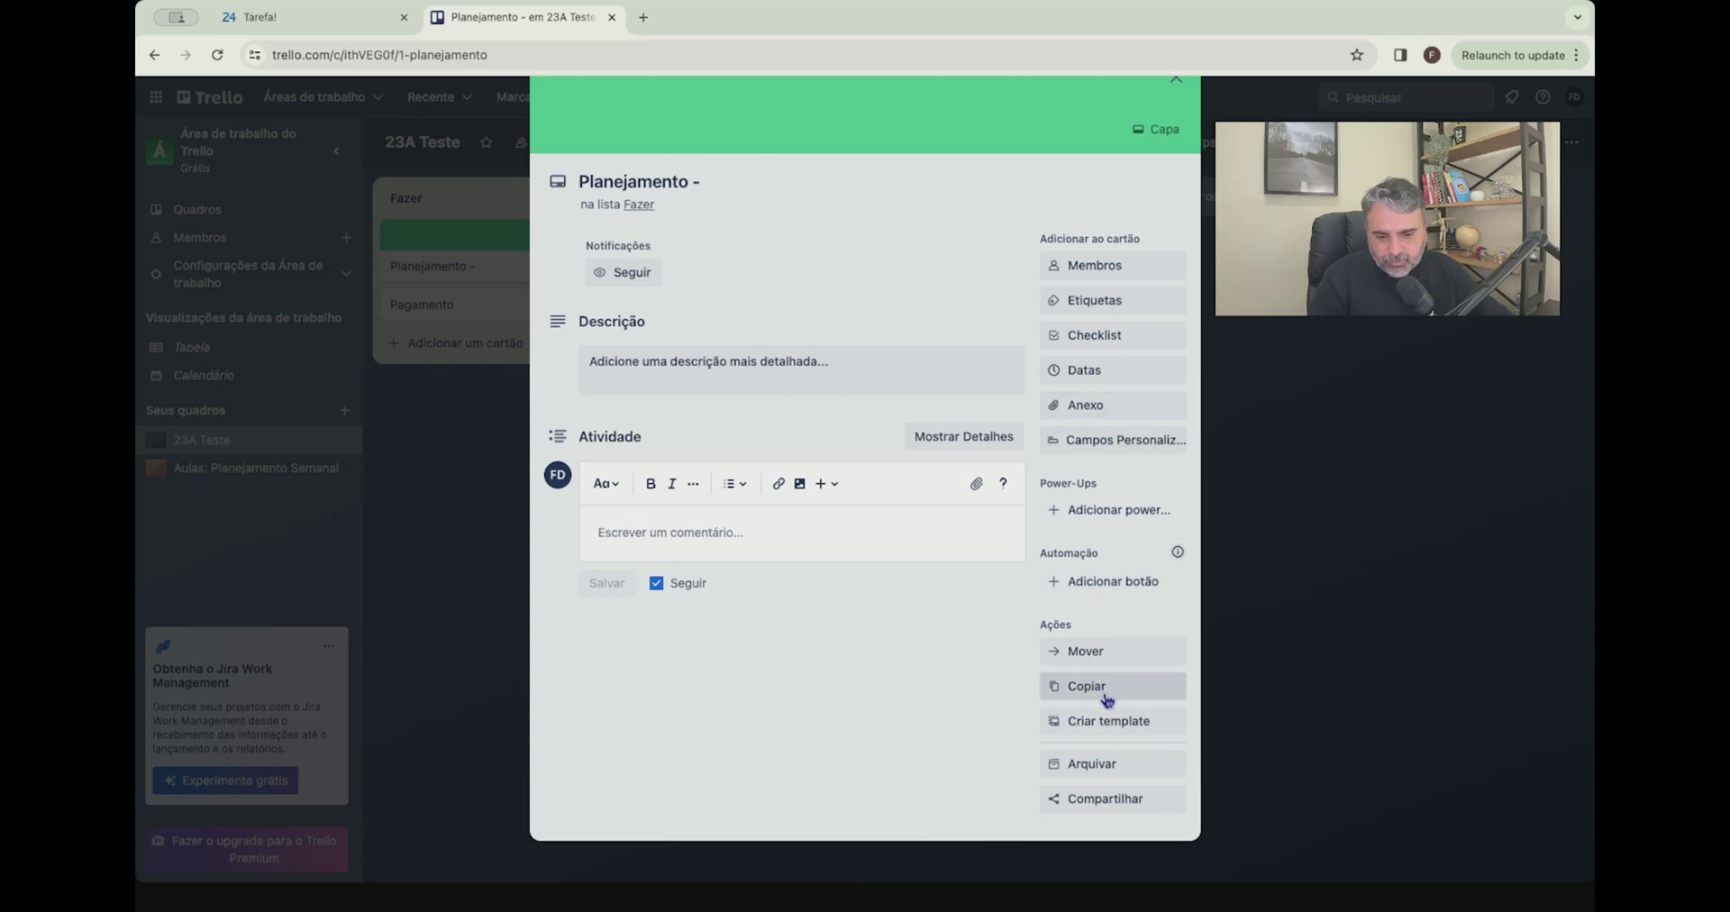
Switch to Bitrix24, reopen the Tarefa! task for editing and examine its additional fields, including Projeto
{"action": "left_click", "coordinate": [298, 18]}
{"action": "scroll", "coordinate": [685, 711], "scroll_direction": "down", "scroll_amount": 3}
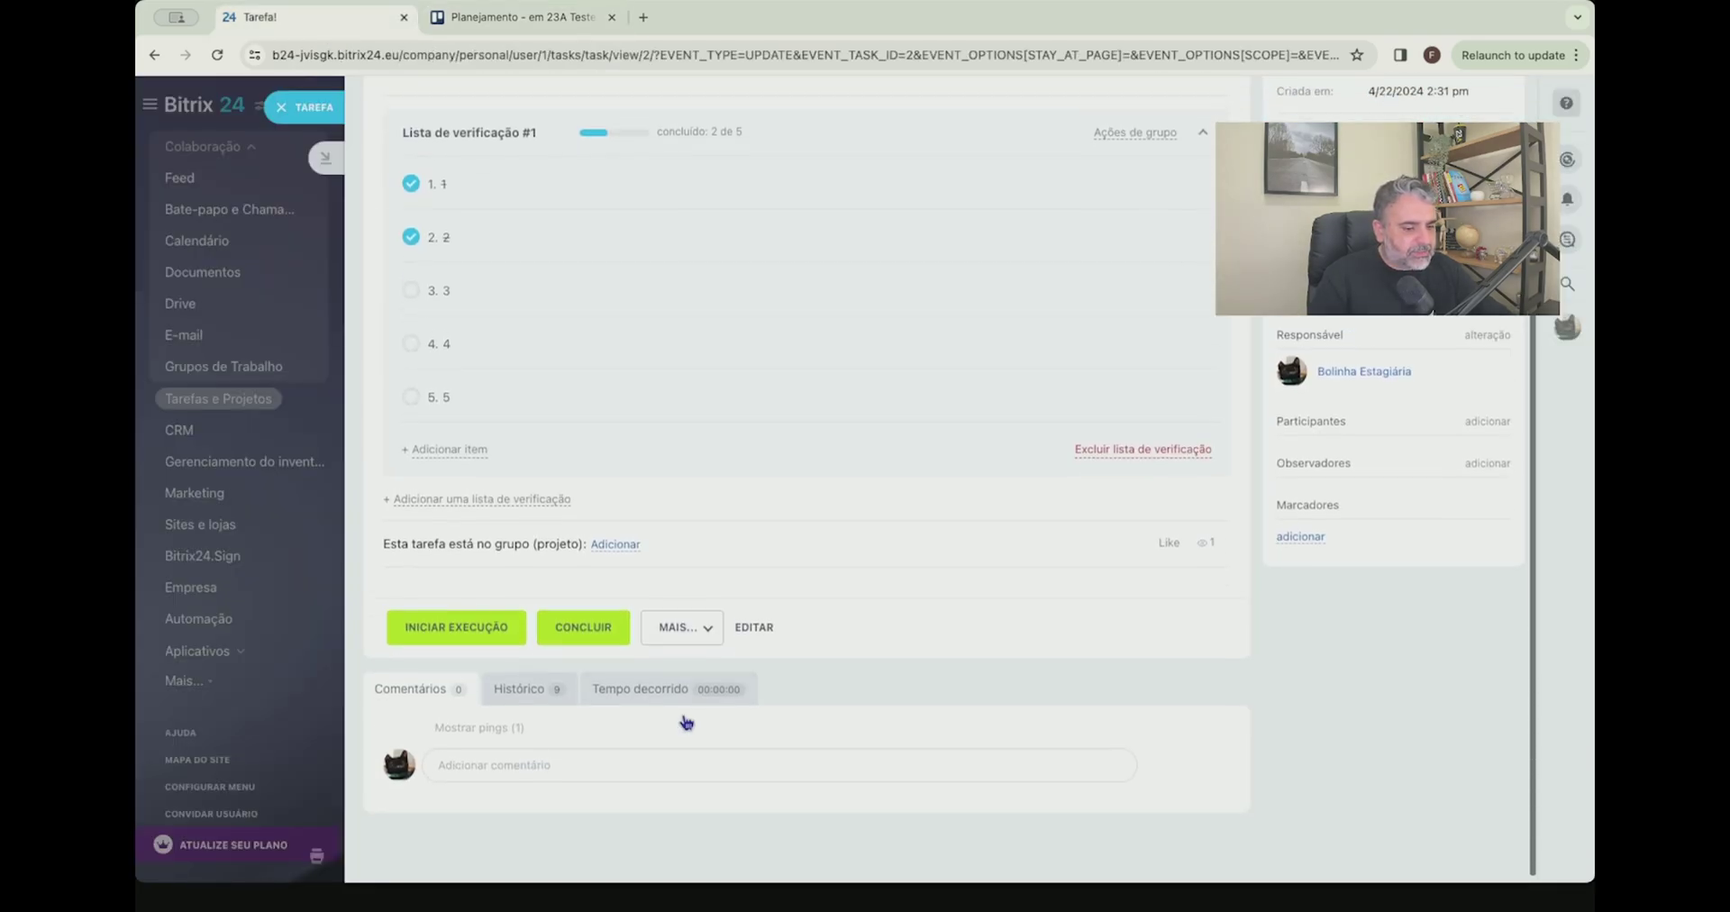
{"action": "left_click", "coordinate": [762, 625]}
{"action": "scroll", "coordinate": [685, 568], "scroll_direction": "down", "scroll_amount": 3}
{"action": "left_click", "coordinate": [410, 765]}
{"action": "scroll", "coordinate": [592, 316], "scroll_direction": "down", "scroll_amount": 5}
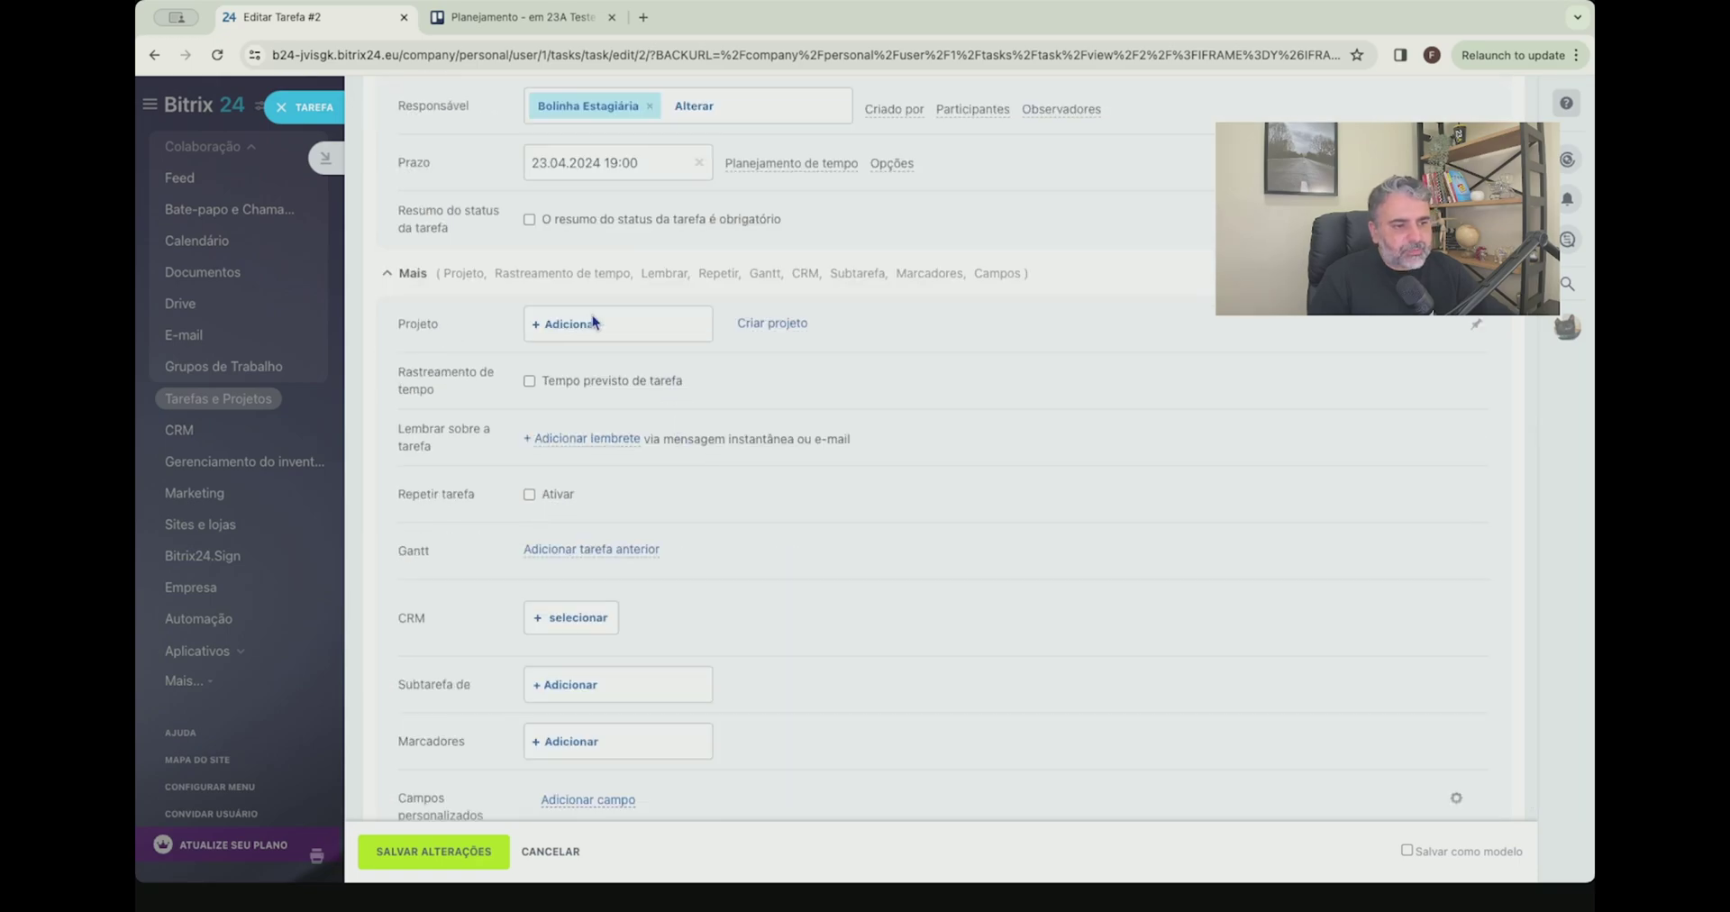
{"action": "left_click_drag", "start_coordinate": [404, 324], "coordinate": [433, 326]}
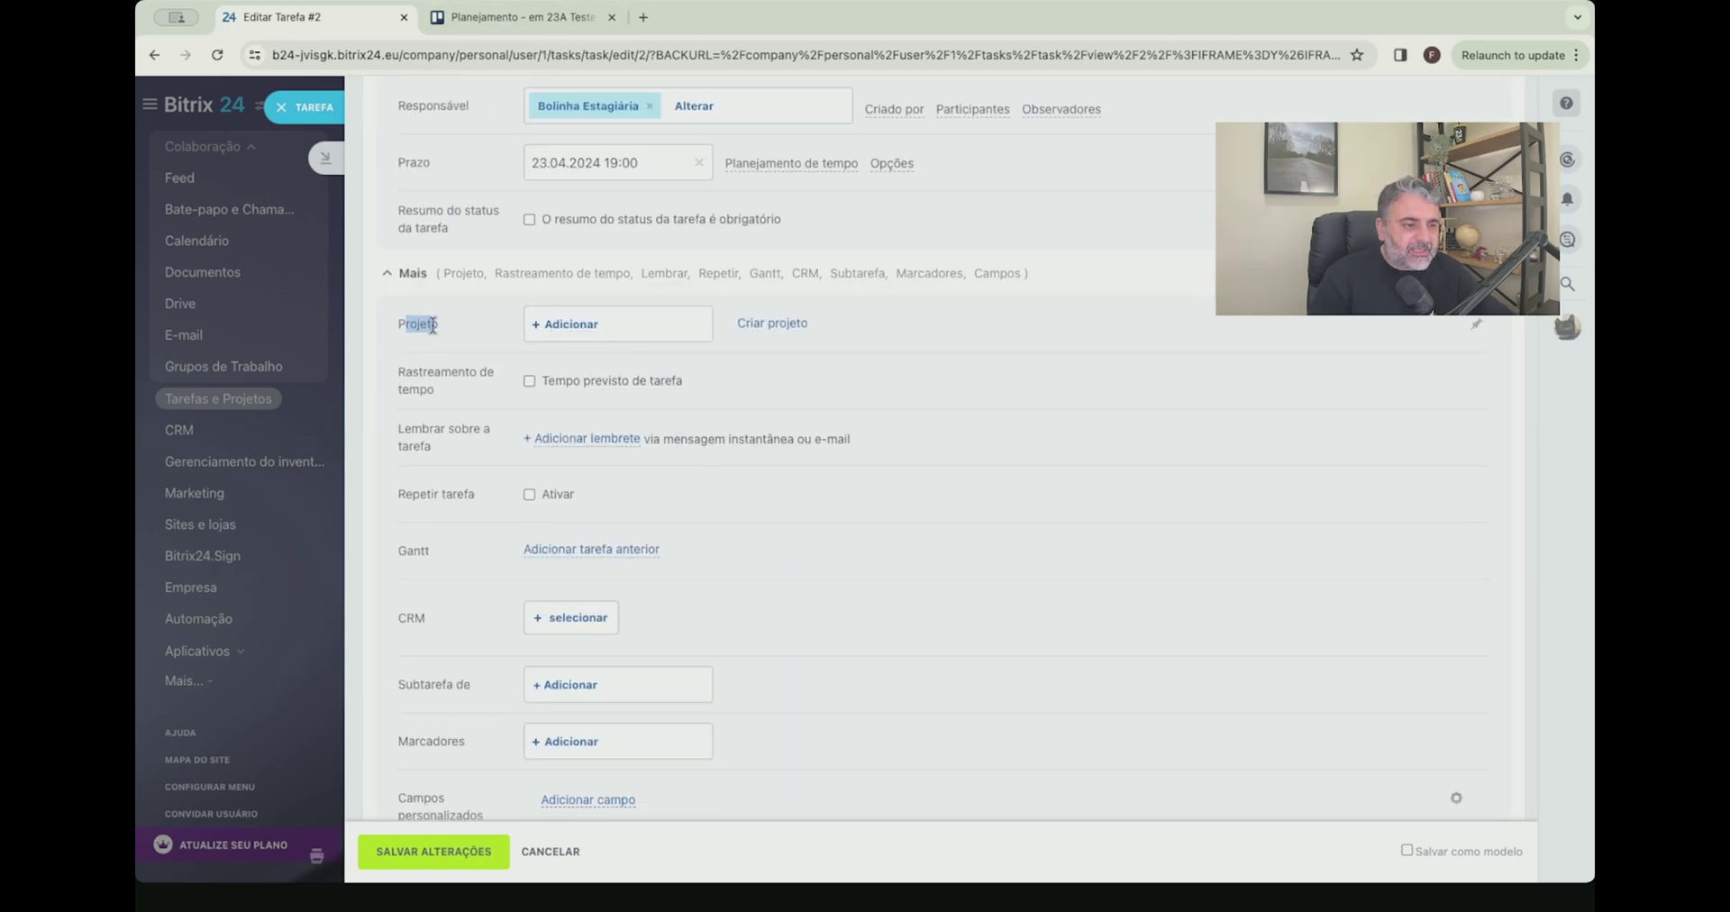
Switch to Trello, review the options and actions available on the Planejamento card and close it
{"action": "left_click", "coordinate": [527, 18]}
{"action": "scroll", "coordinate": [690, 326], "scroll_direction": "up", "scroll_amount": 2}
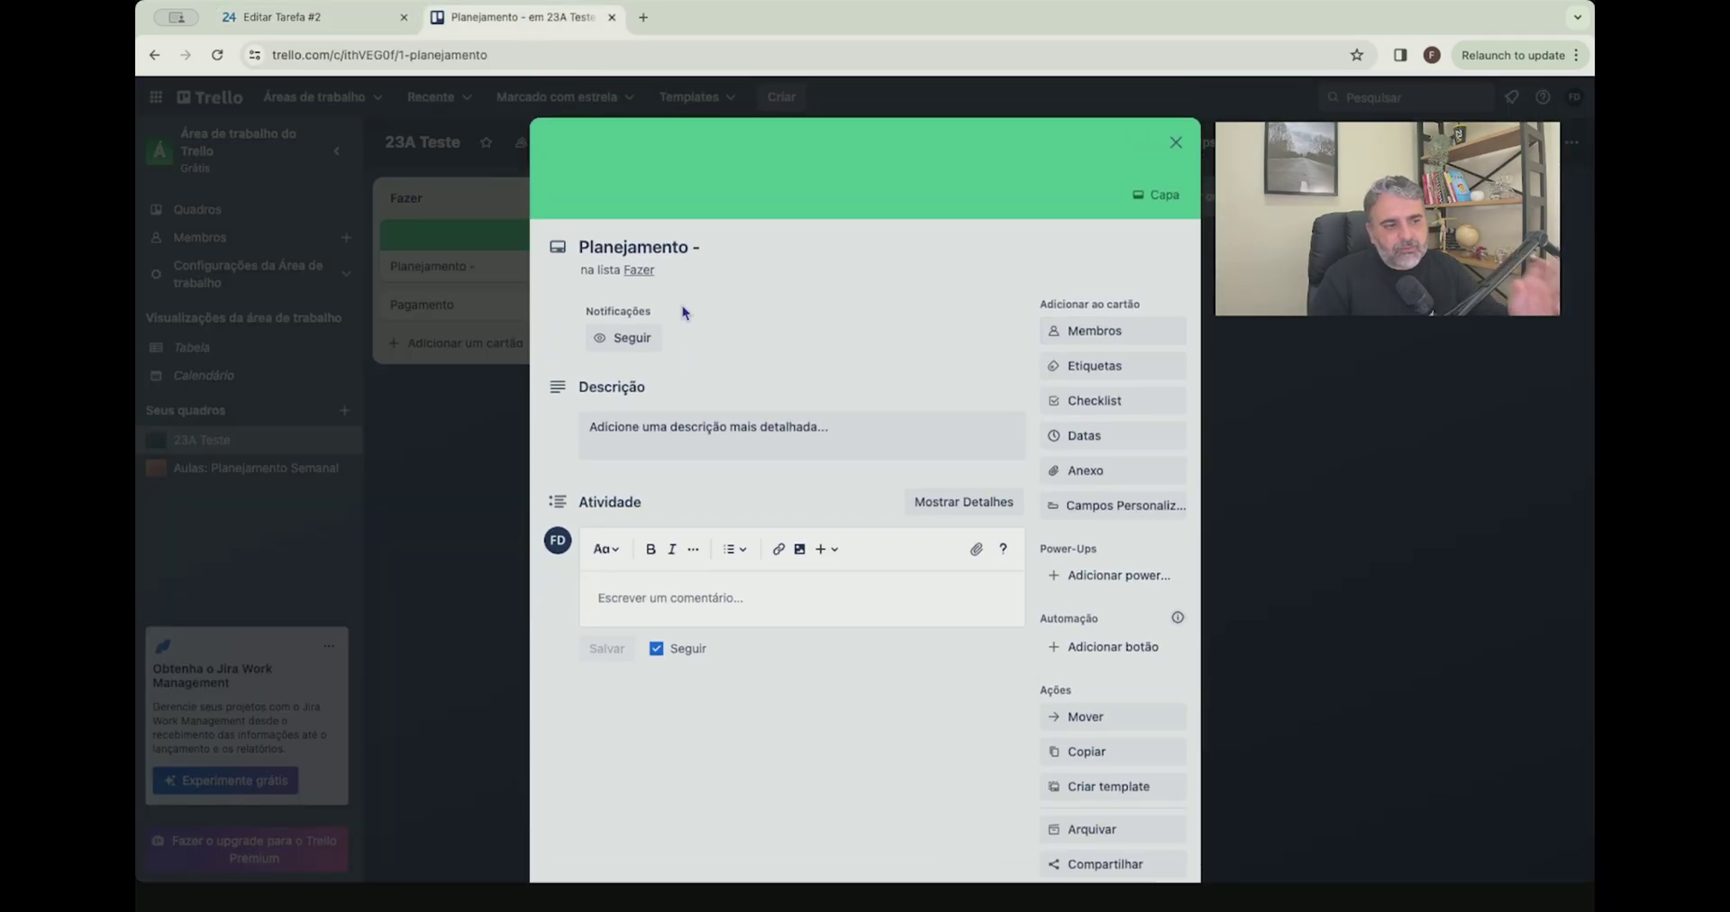
{"action": "left_click", "coordinate": [1176, 143]}
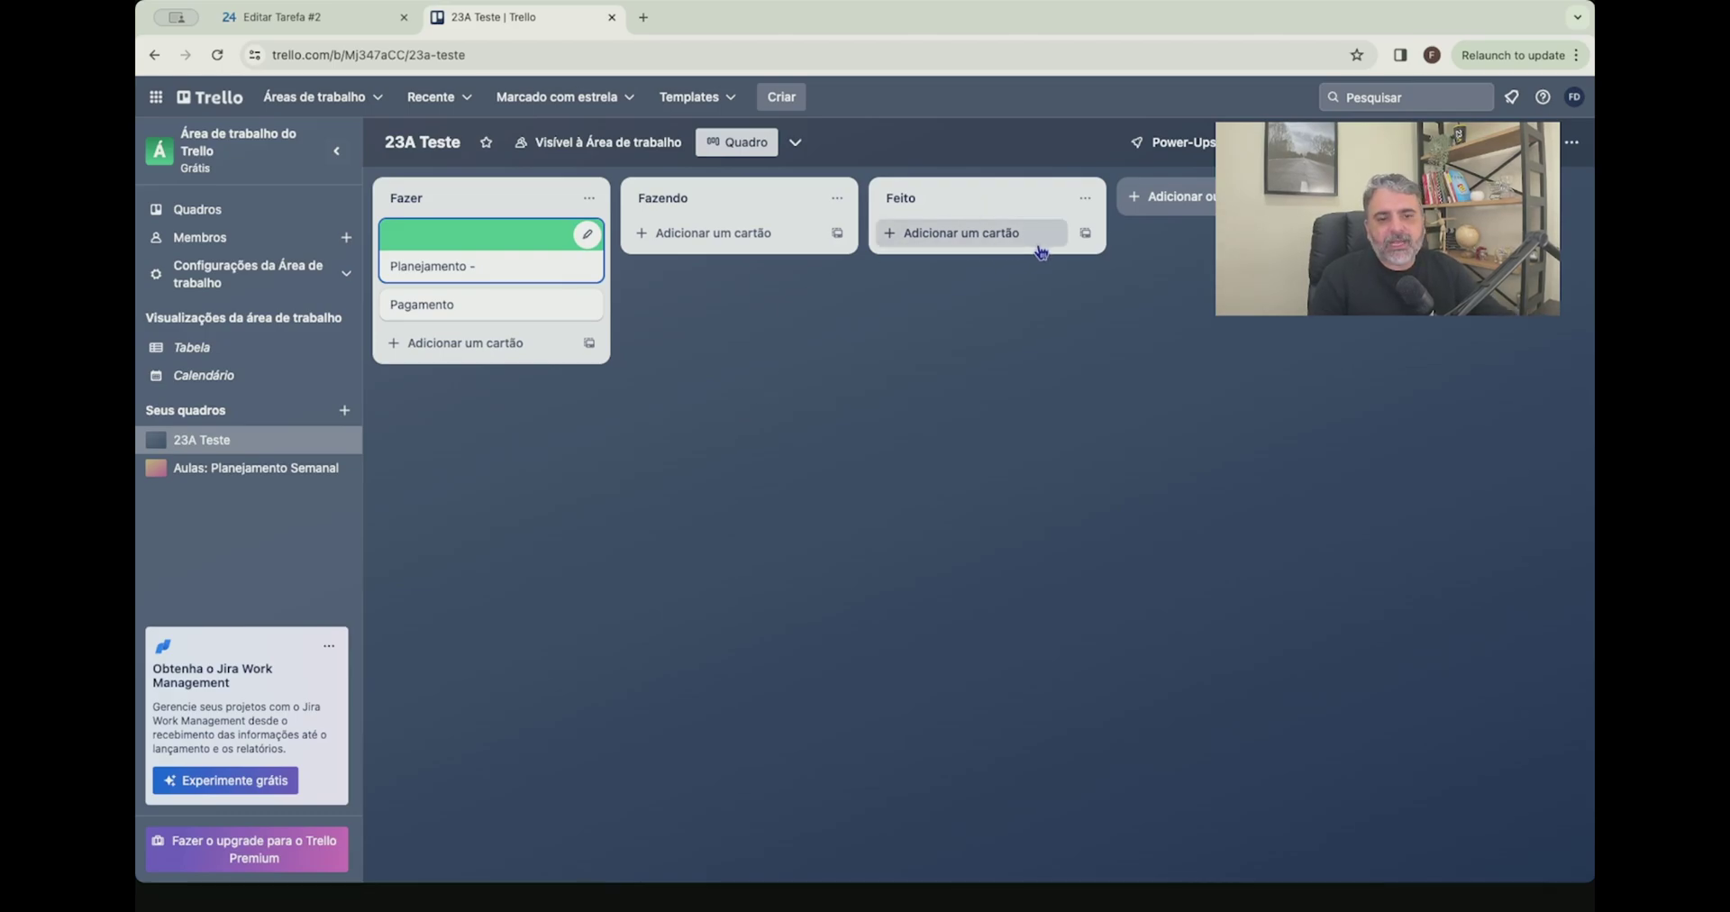
{"action": "key", "text": "Return"}
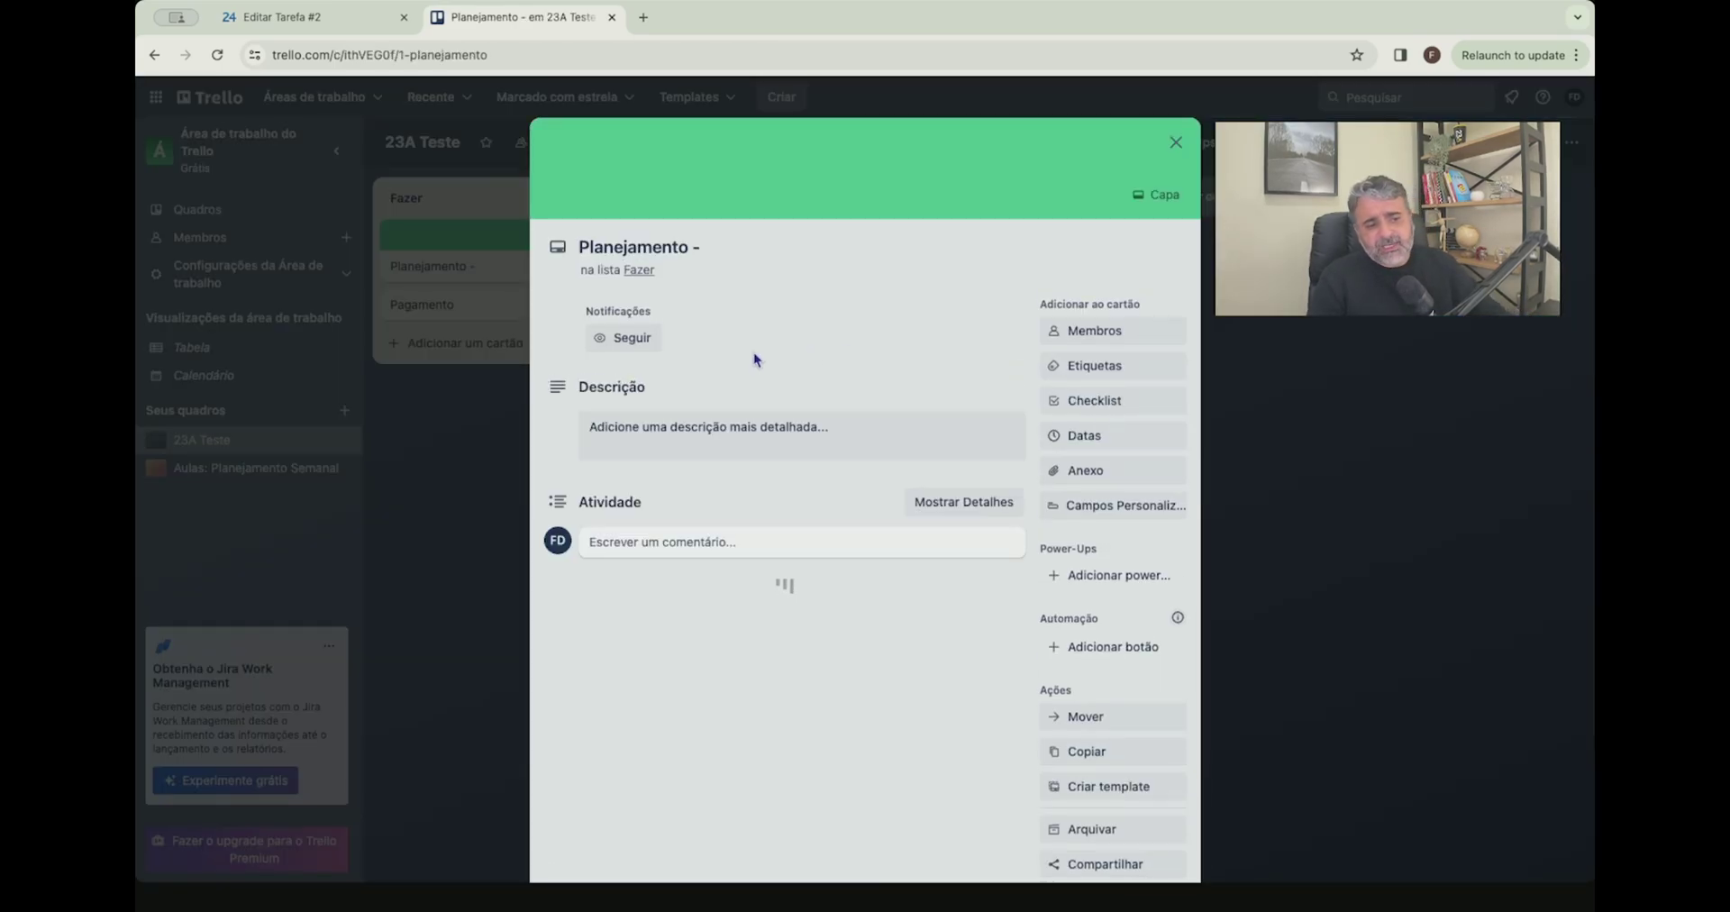
{"action": "scroll", "coordinate": [965, 210], "scroll_direction": "down", "scroll_amount": 1}
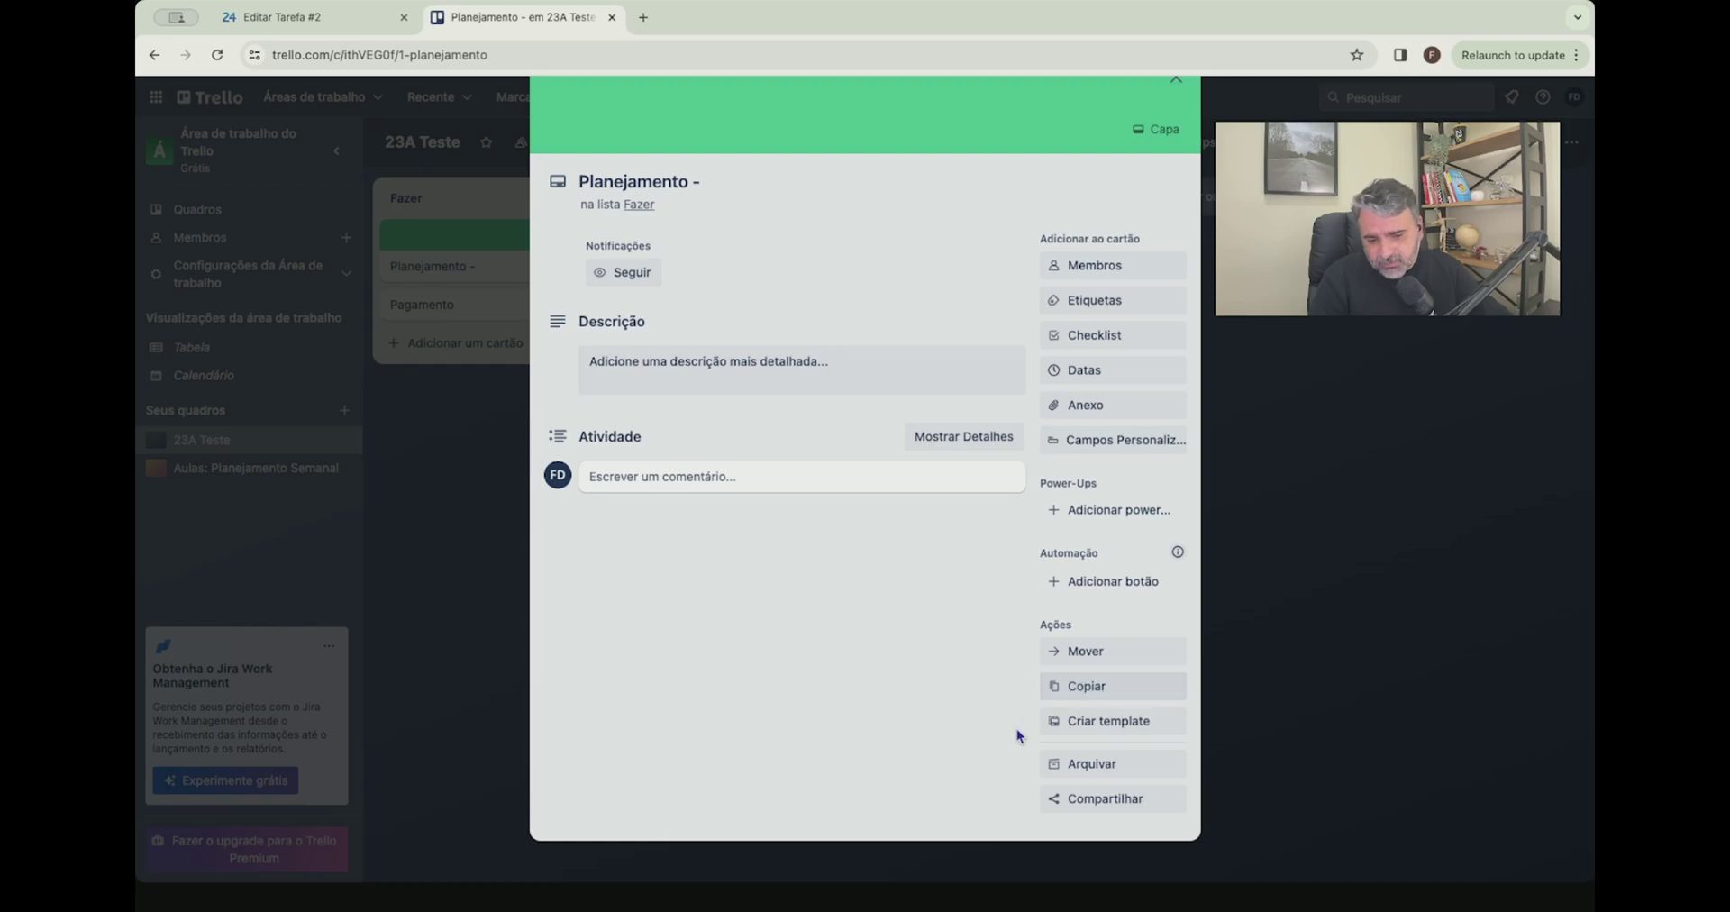
{"action": "scroll", "coordinate": [1036, 559], "scroll_direction": "up", "scroll_amount": 1}
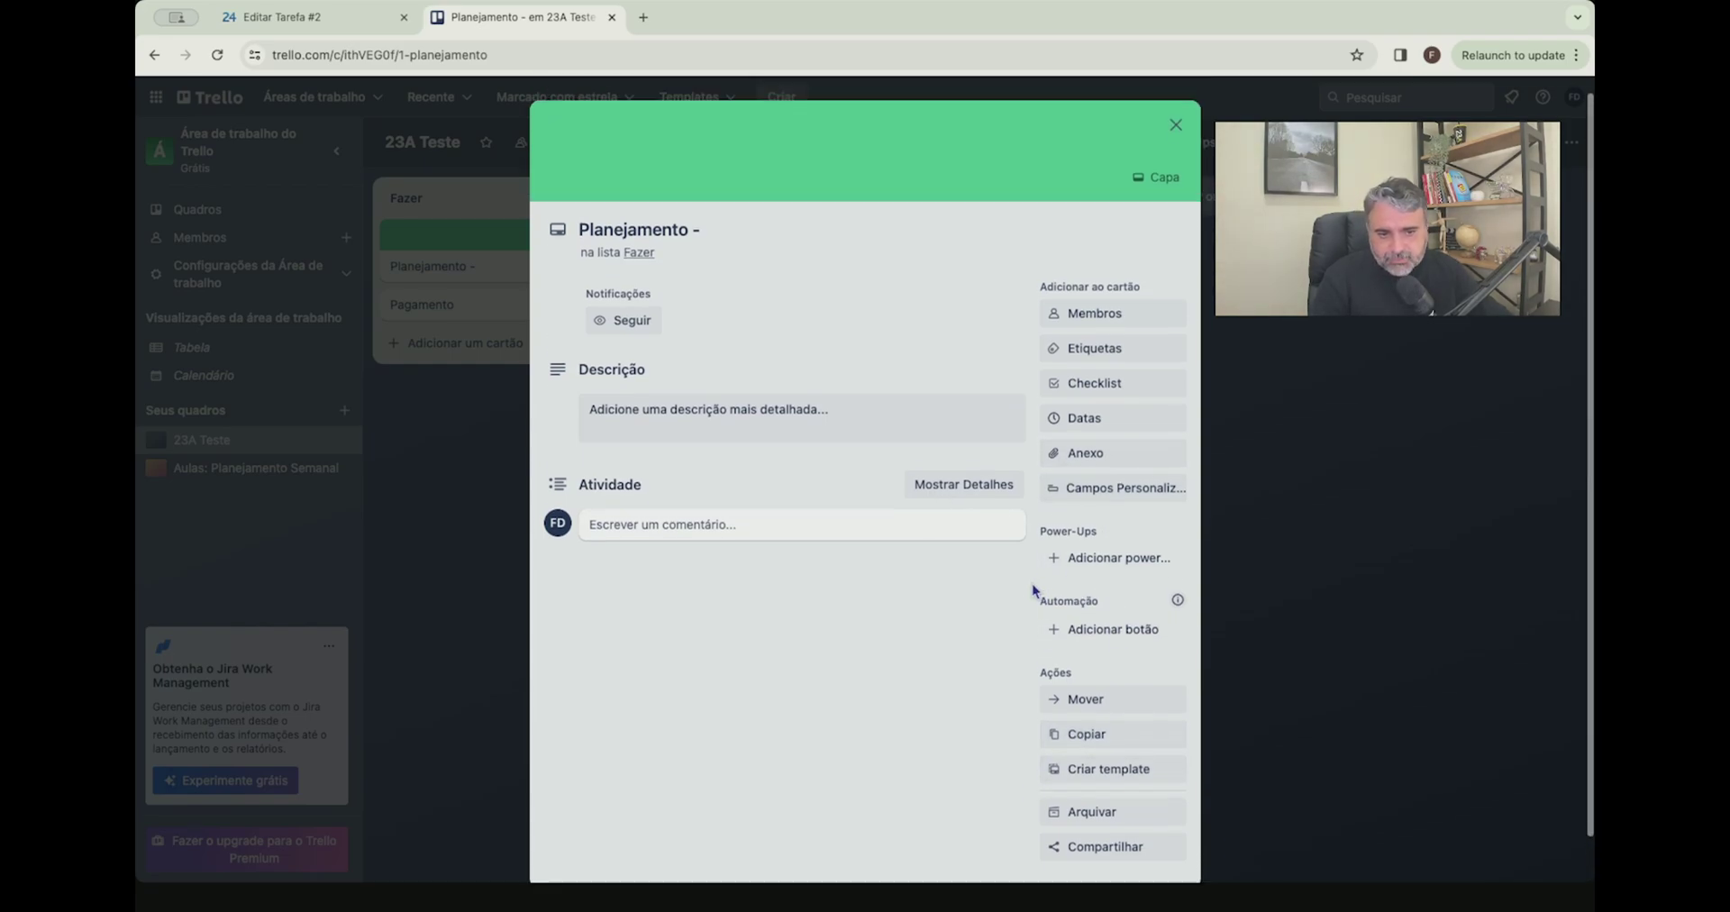
{"action": "left_click", "coordinate": [1177, 142]}
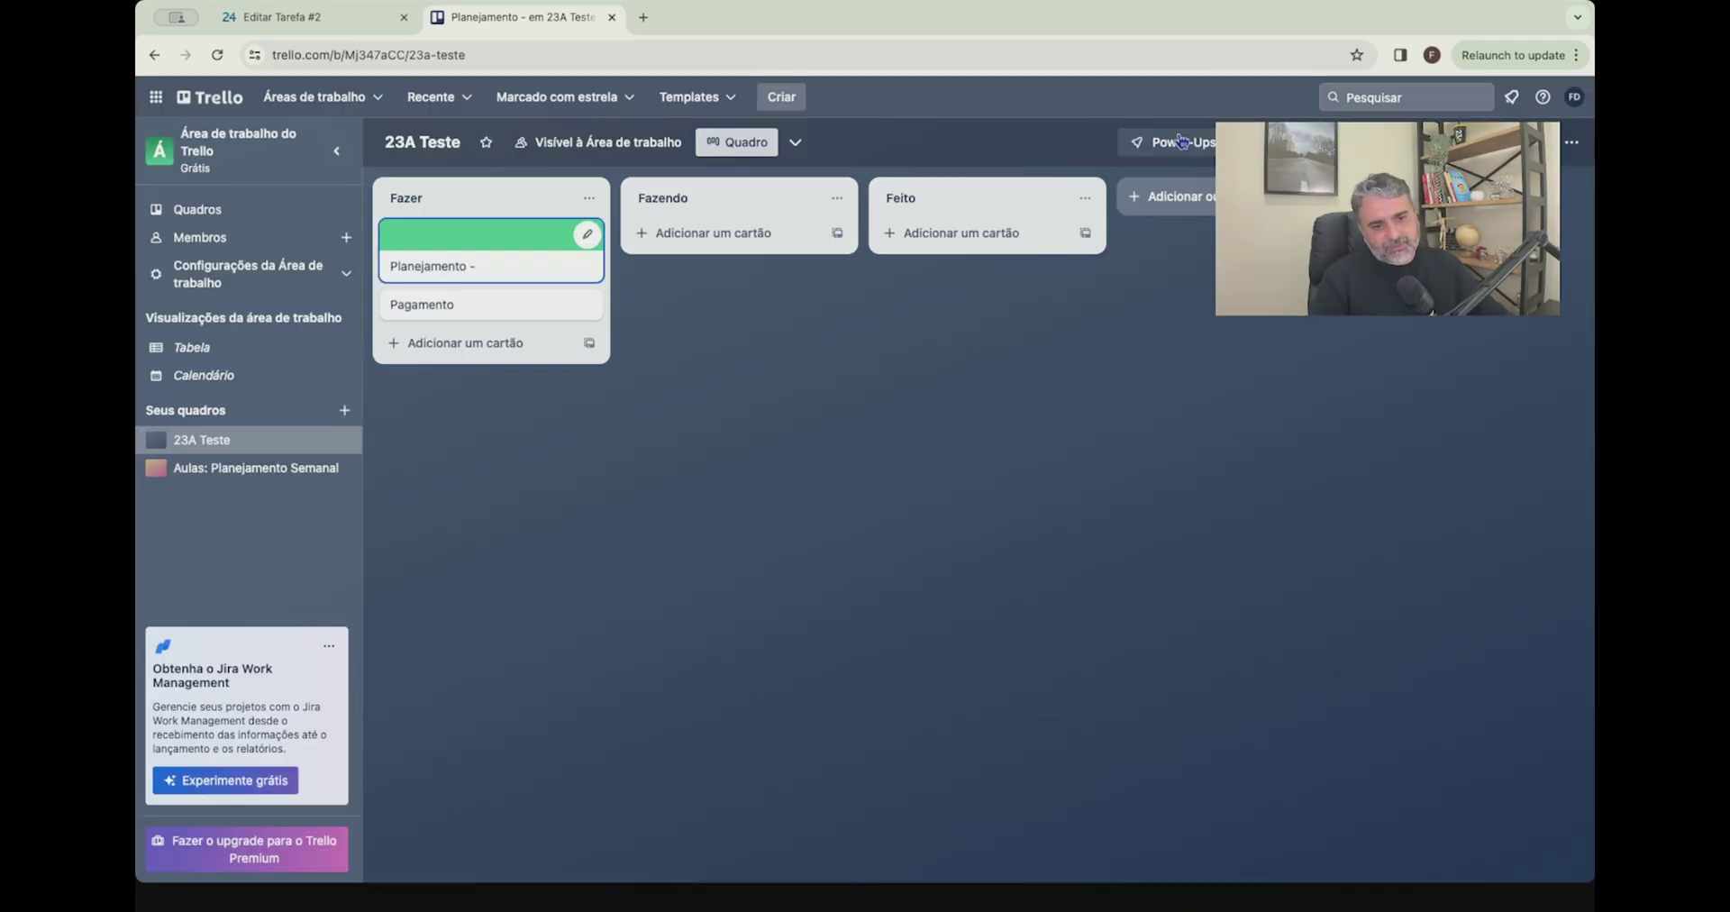
Switch to Bitrix24 and examine the task's CRM field and the options for adding Marcadores
{"action": "key", "text": "ctrl+shift+Tab"}
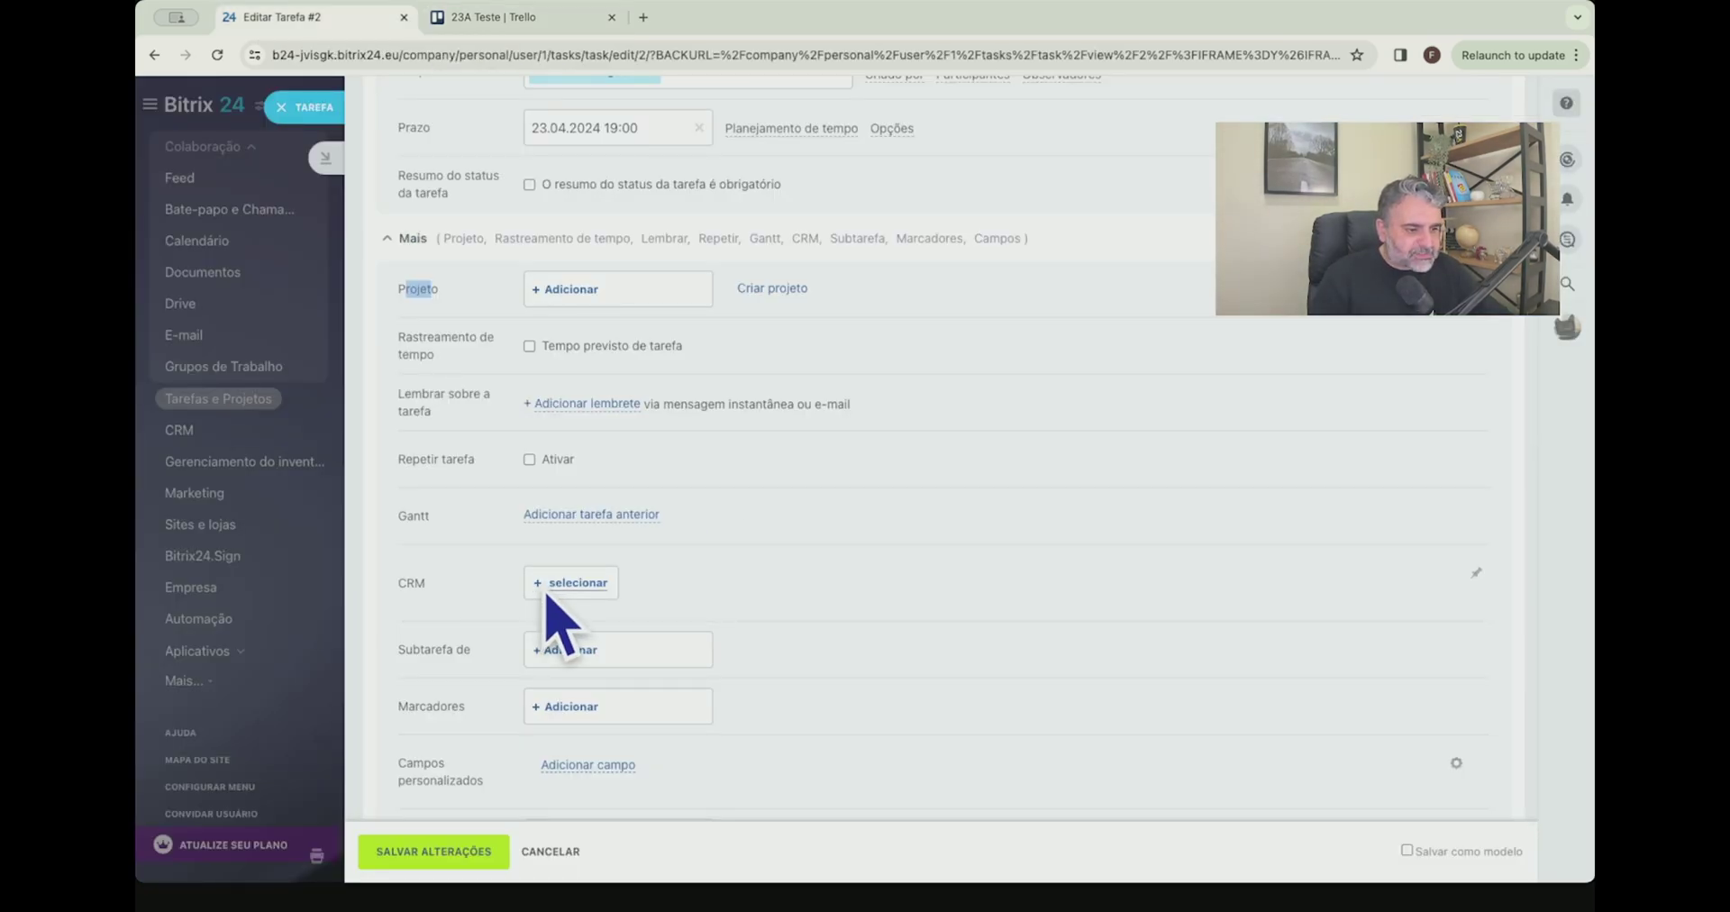
{"action": "left_click_drag", "start_coordinate": [429, 583], "coordinate": [383, 591]}
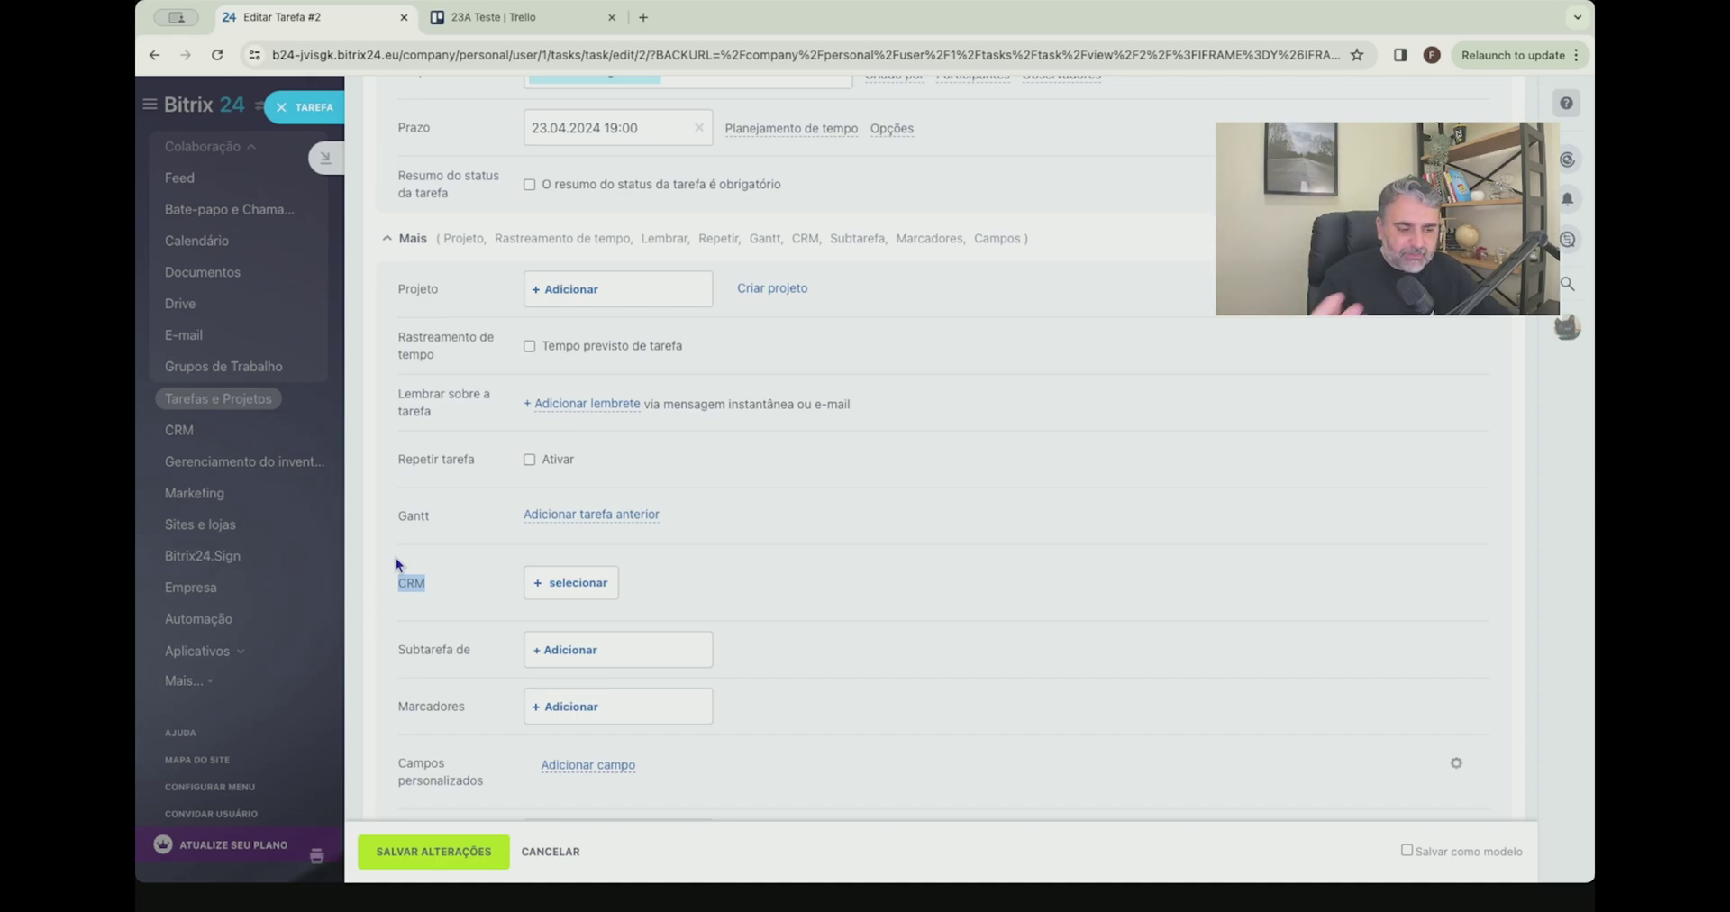
{"action": "scroll", "coordinate": [396, 564], "scroll_direction": "down", "scroll_amount": 2}
{"action": "left_click", "coordinate": [571, 588]}
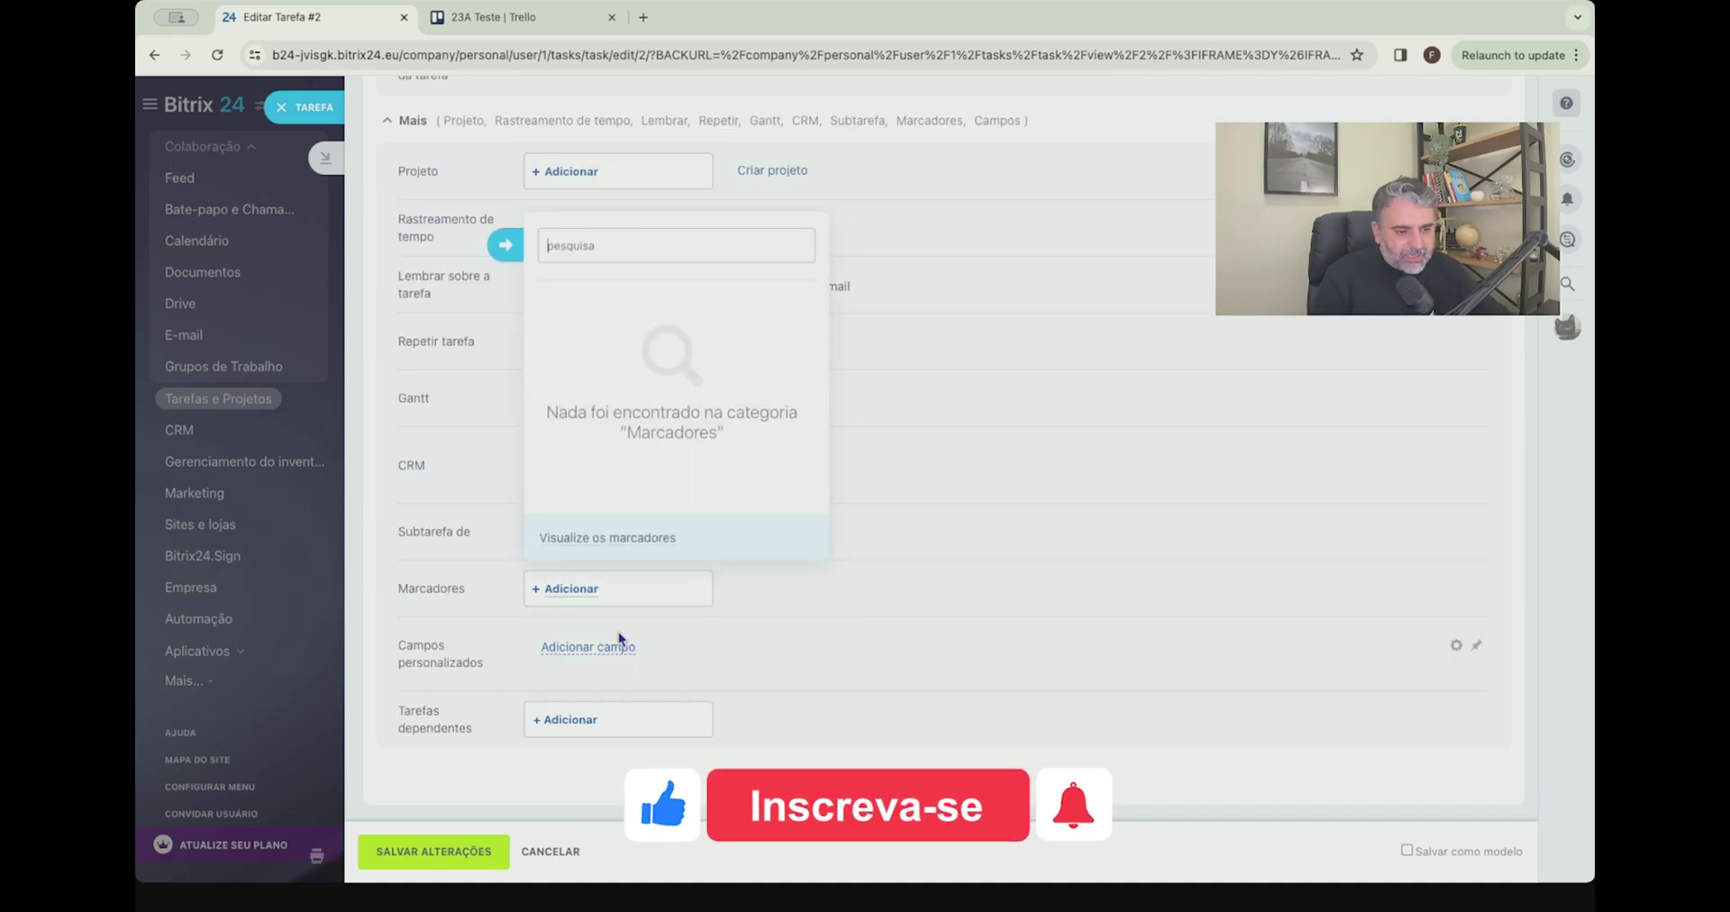
Switch to Trello, open the Planejamento card and assign it the green, yellow and red labels
{"action": "left_click", "coordinate": [530, 19]}
{"action": "left_click", "coordinate": [468, 257]}
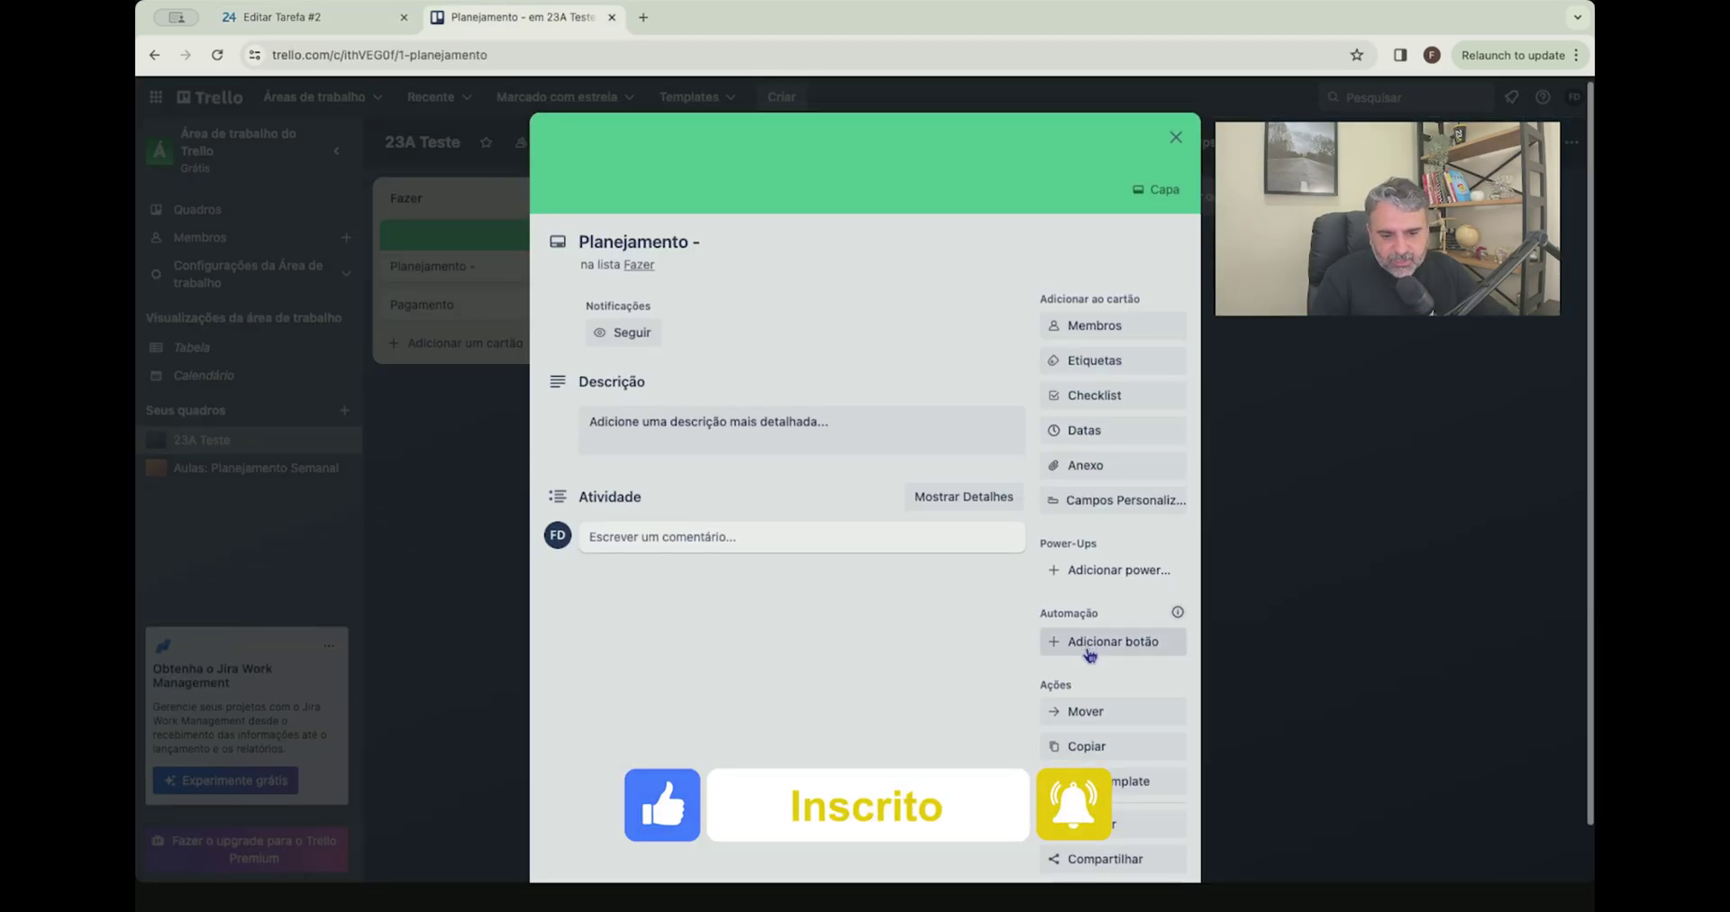
{"action": "left_click", "coordinate": [1094, 359]}
{"action": "left_click", "coordinate": [1086, 484]}
{"action": "left_click", "coordinate": [1062, 511]}
{"action": "left_click", "coordinate": [1063, 574]}
Set the green label's title to "Cliente A" and save it
{"action": "left_click", "coordinate": [1279, 481]}
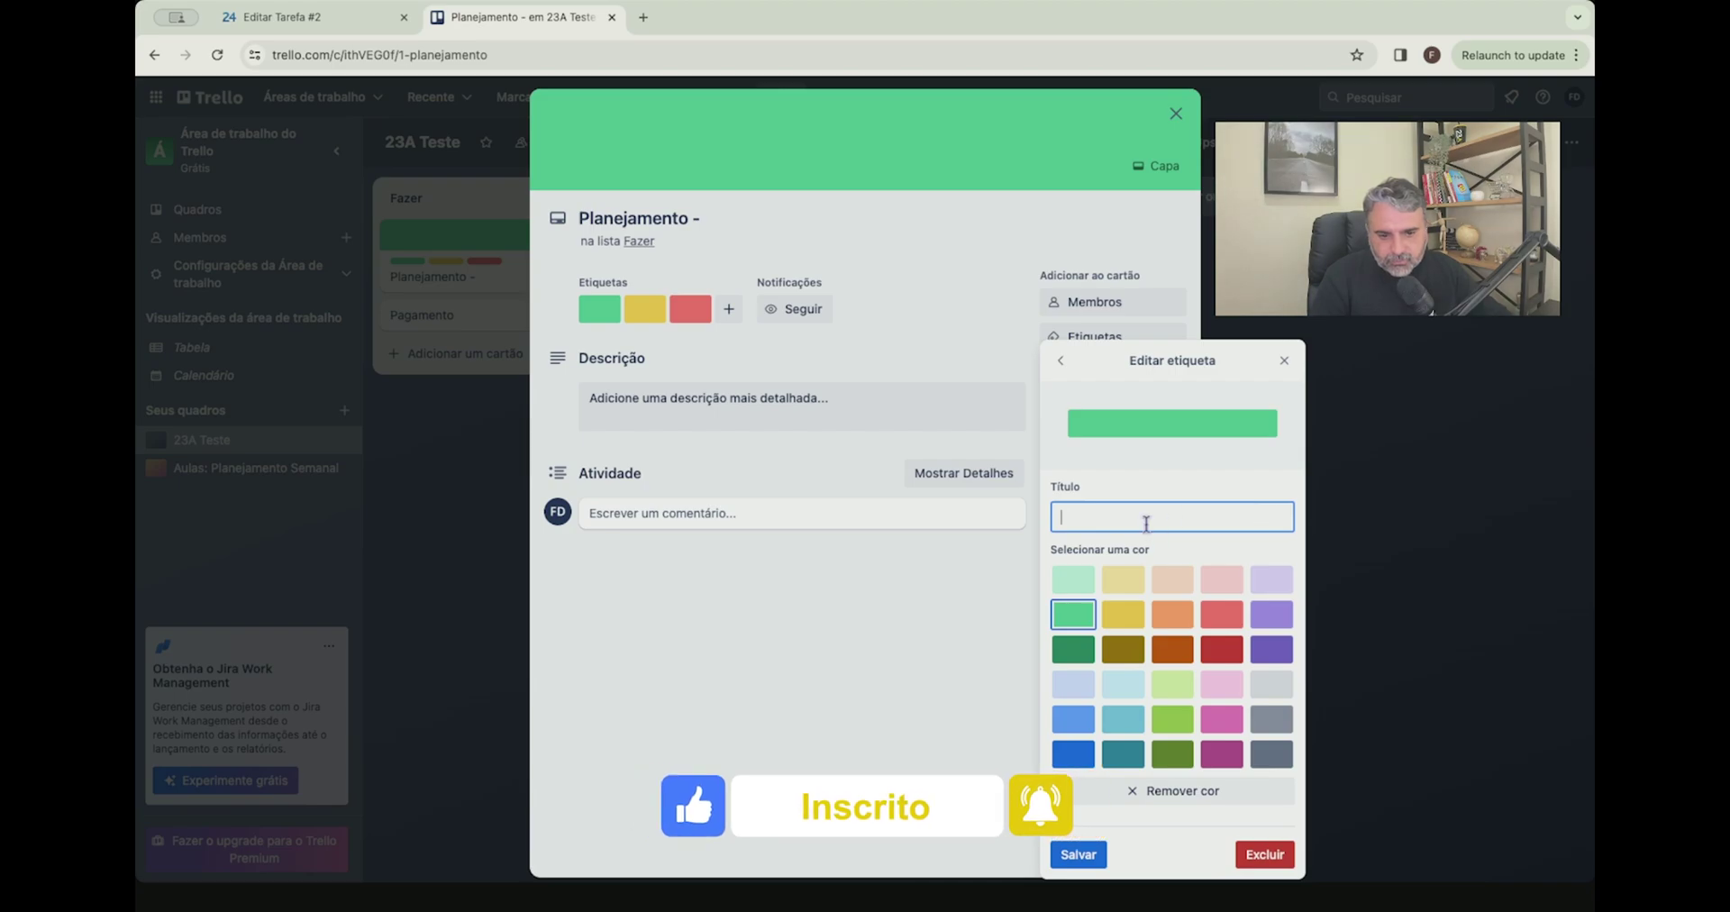
{"action": "type", "text": "Cliente "}
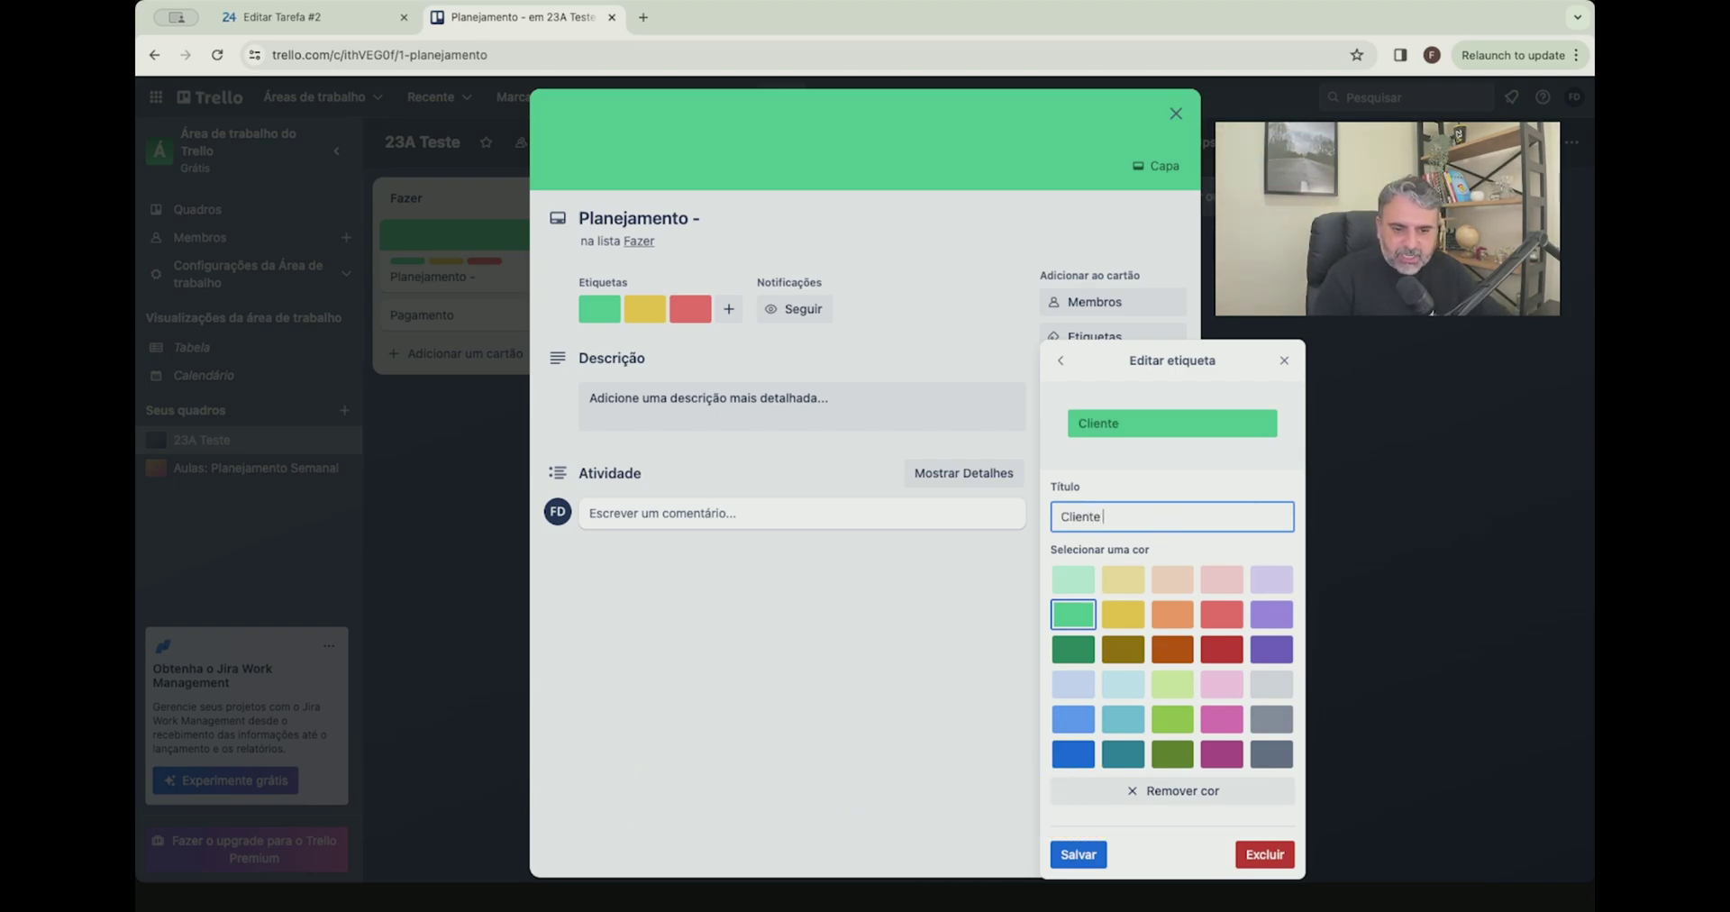
{"action": "type", "text": "A"}
{"action": "key", "text": "Return"}
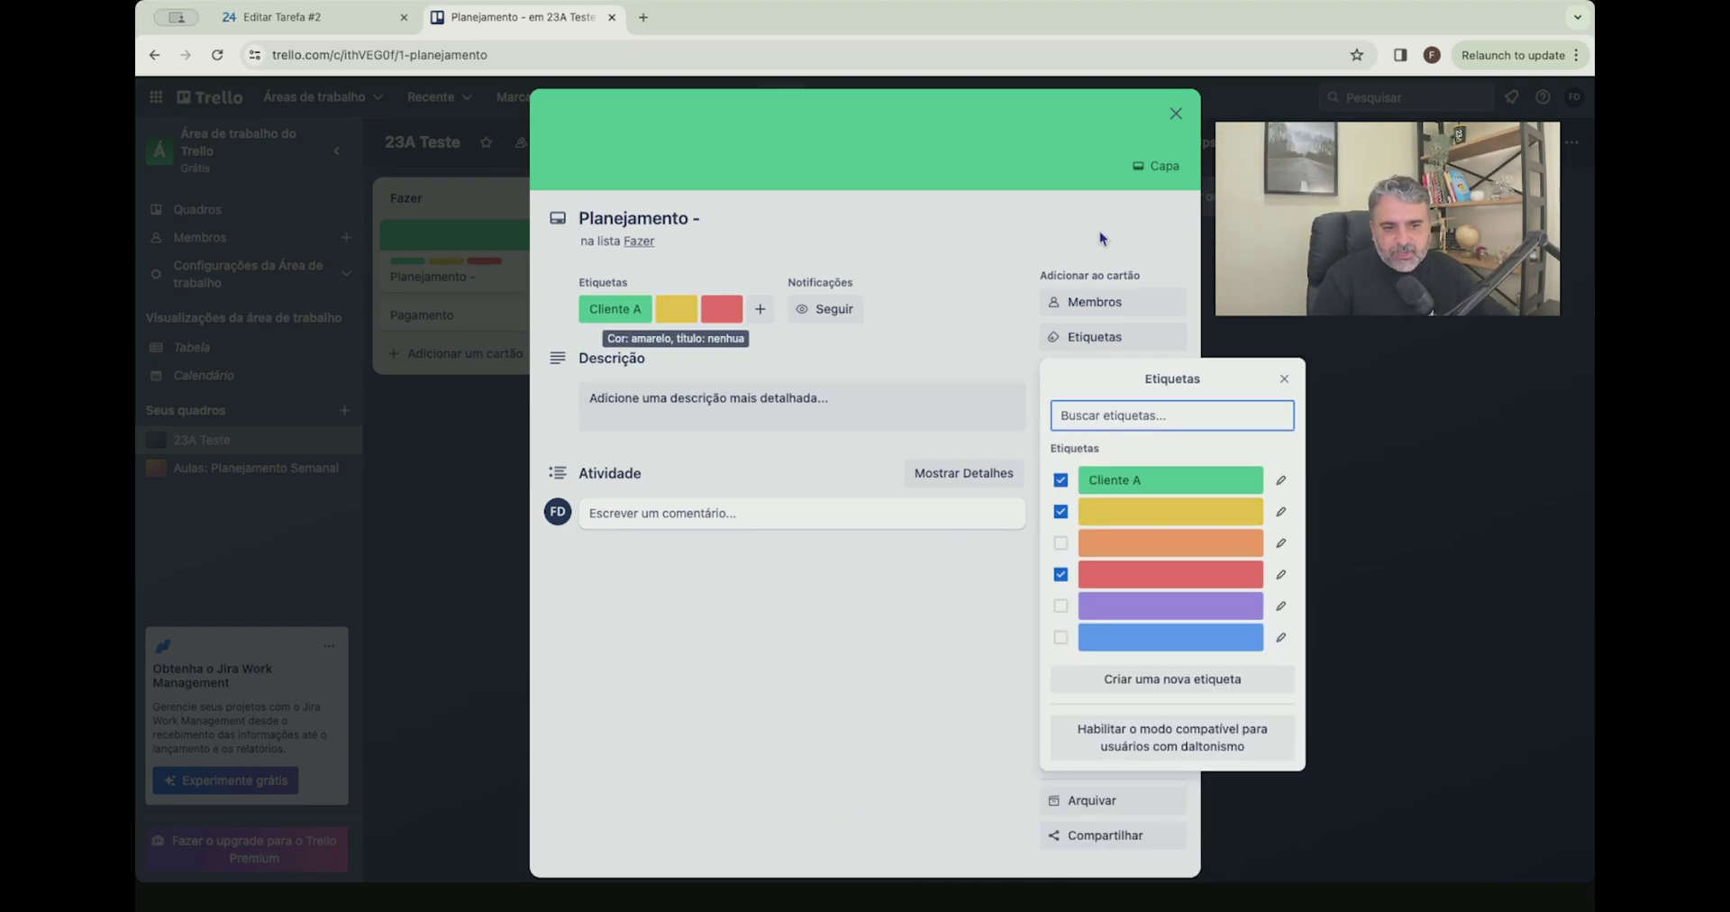
Switch to Bitrix24, create the tag #clienta! under the task's Marcadores and save the changes
{"action": "left_click", "coordinate": [289, 17]}
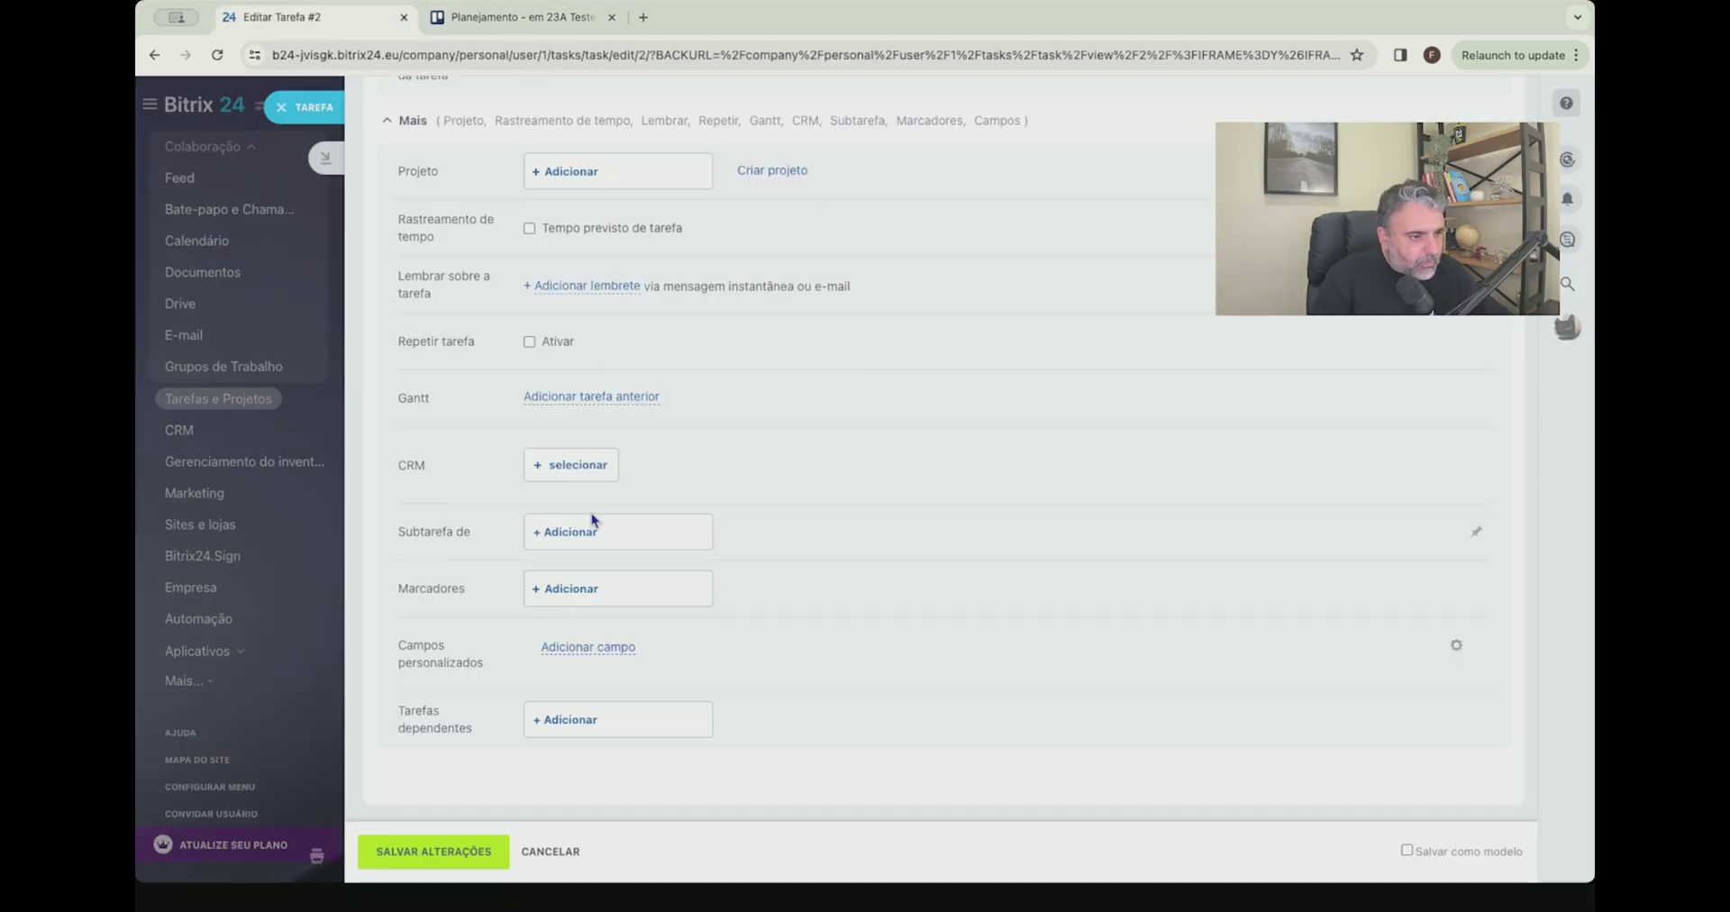
{"action": "left_click", "coordinate": [586, 589]}
{"action": "left_click", "coordinate": [475, 590]}
{"action": "left_click", "coordinate": [551, 590]}
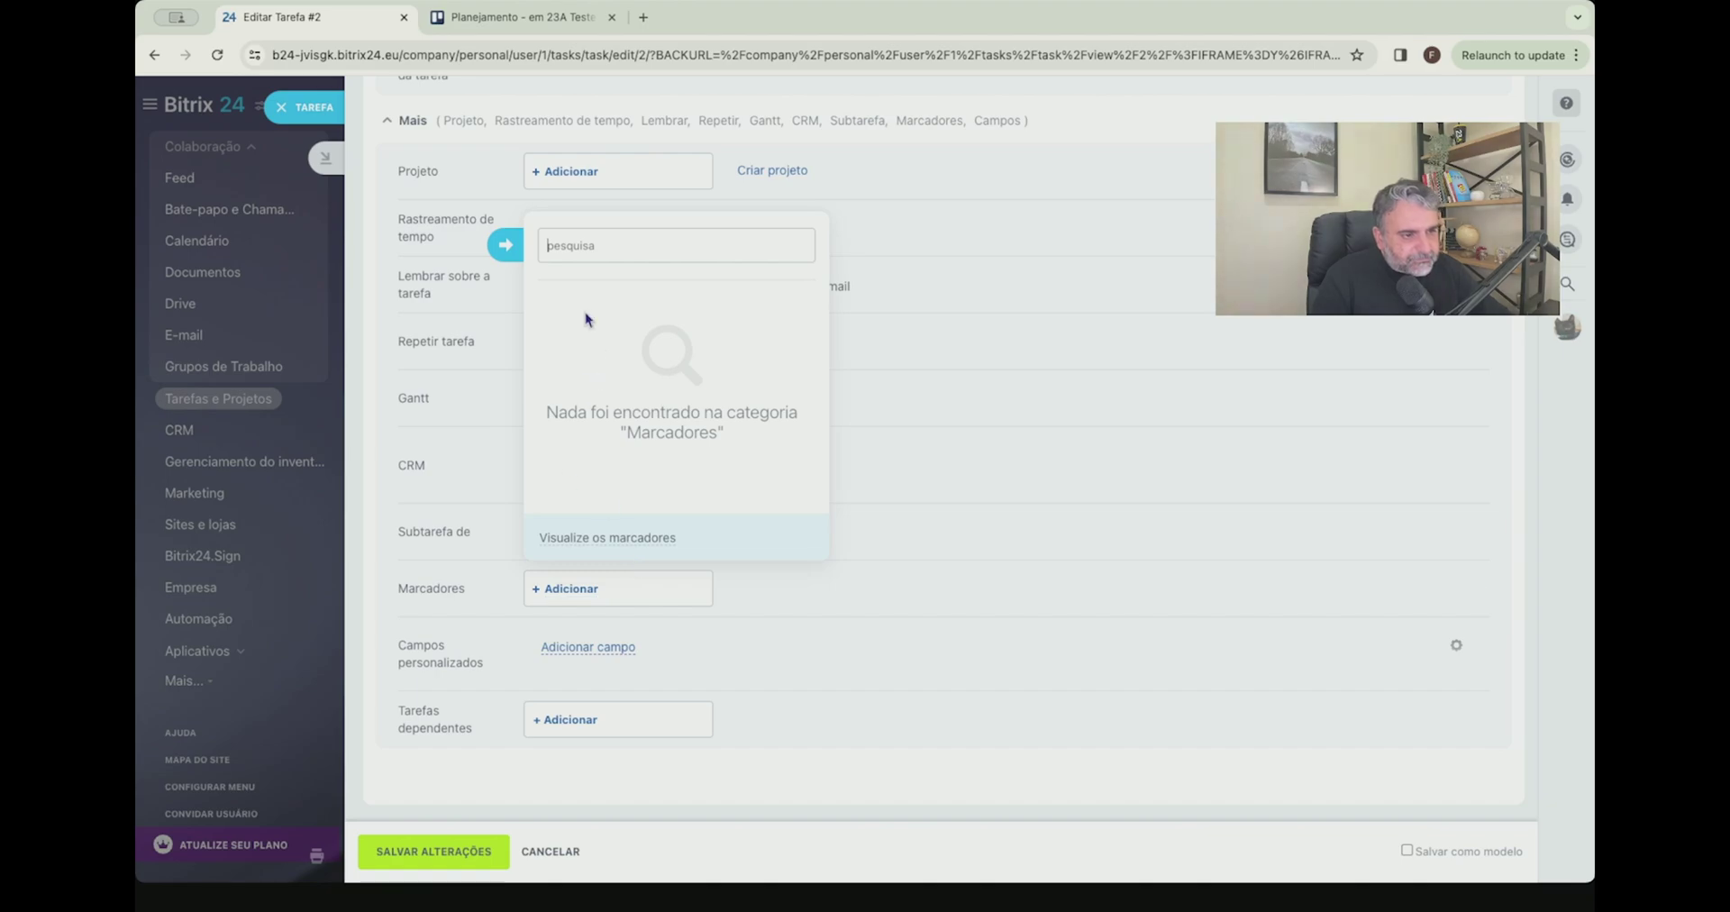
{"action": "type", "text": "#cliental"}
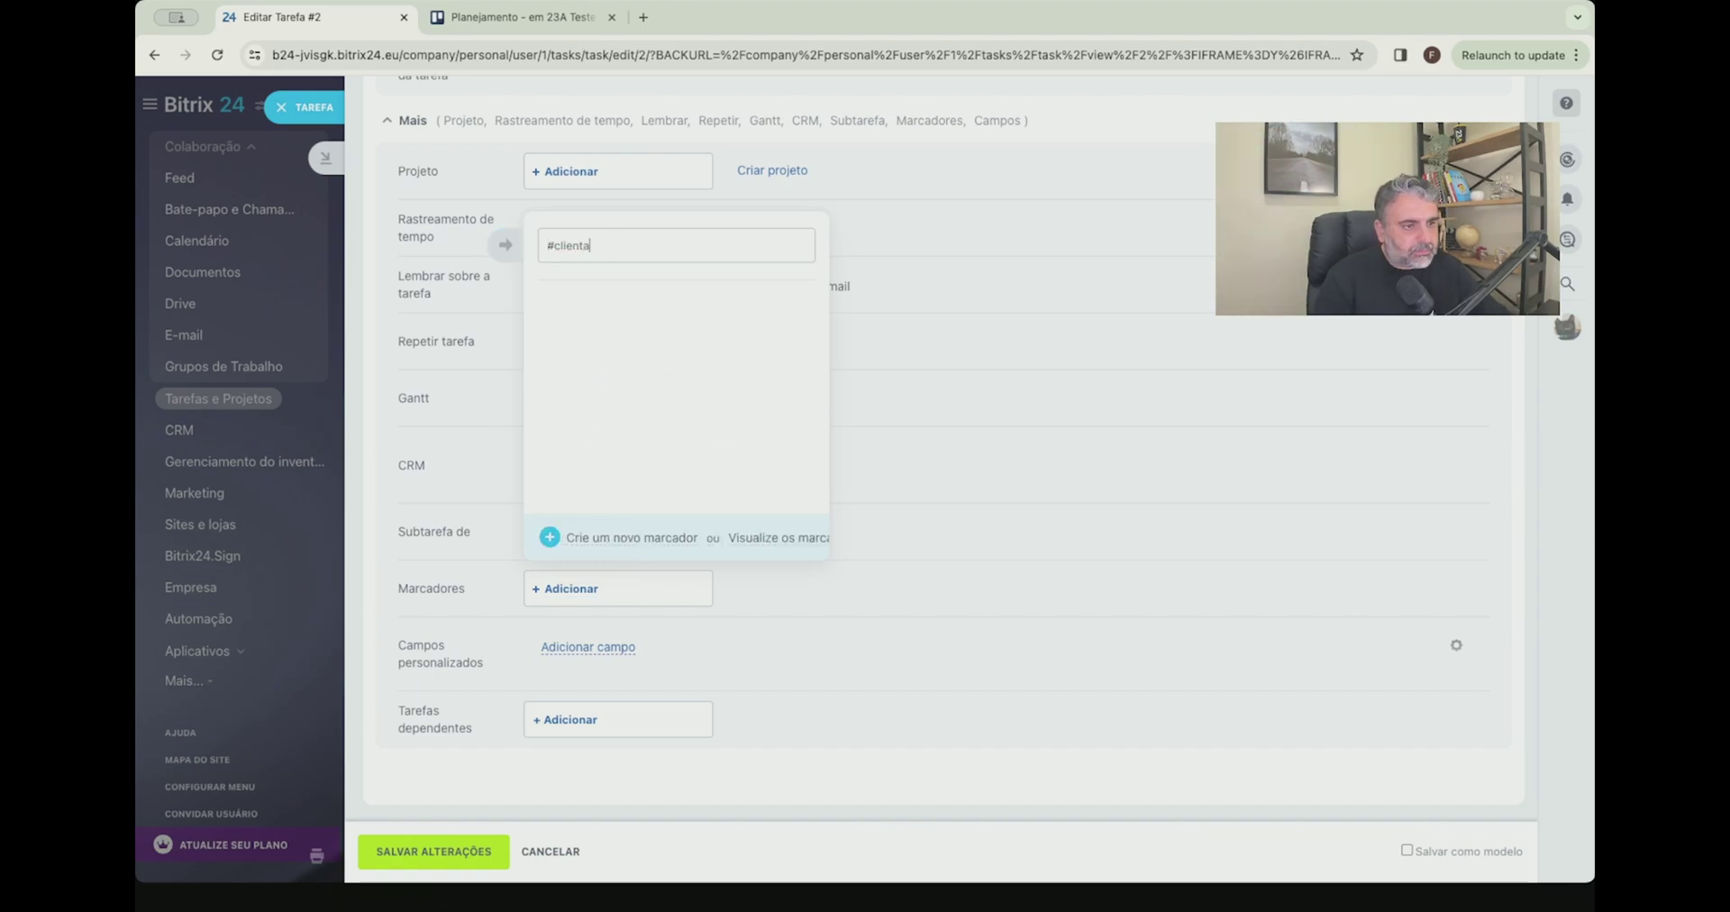
{"action": "left_click", "coordinate": [599, 538]}
{"action": "left_click", "coordinate": [919, 541]}
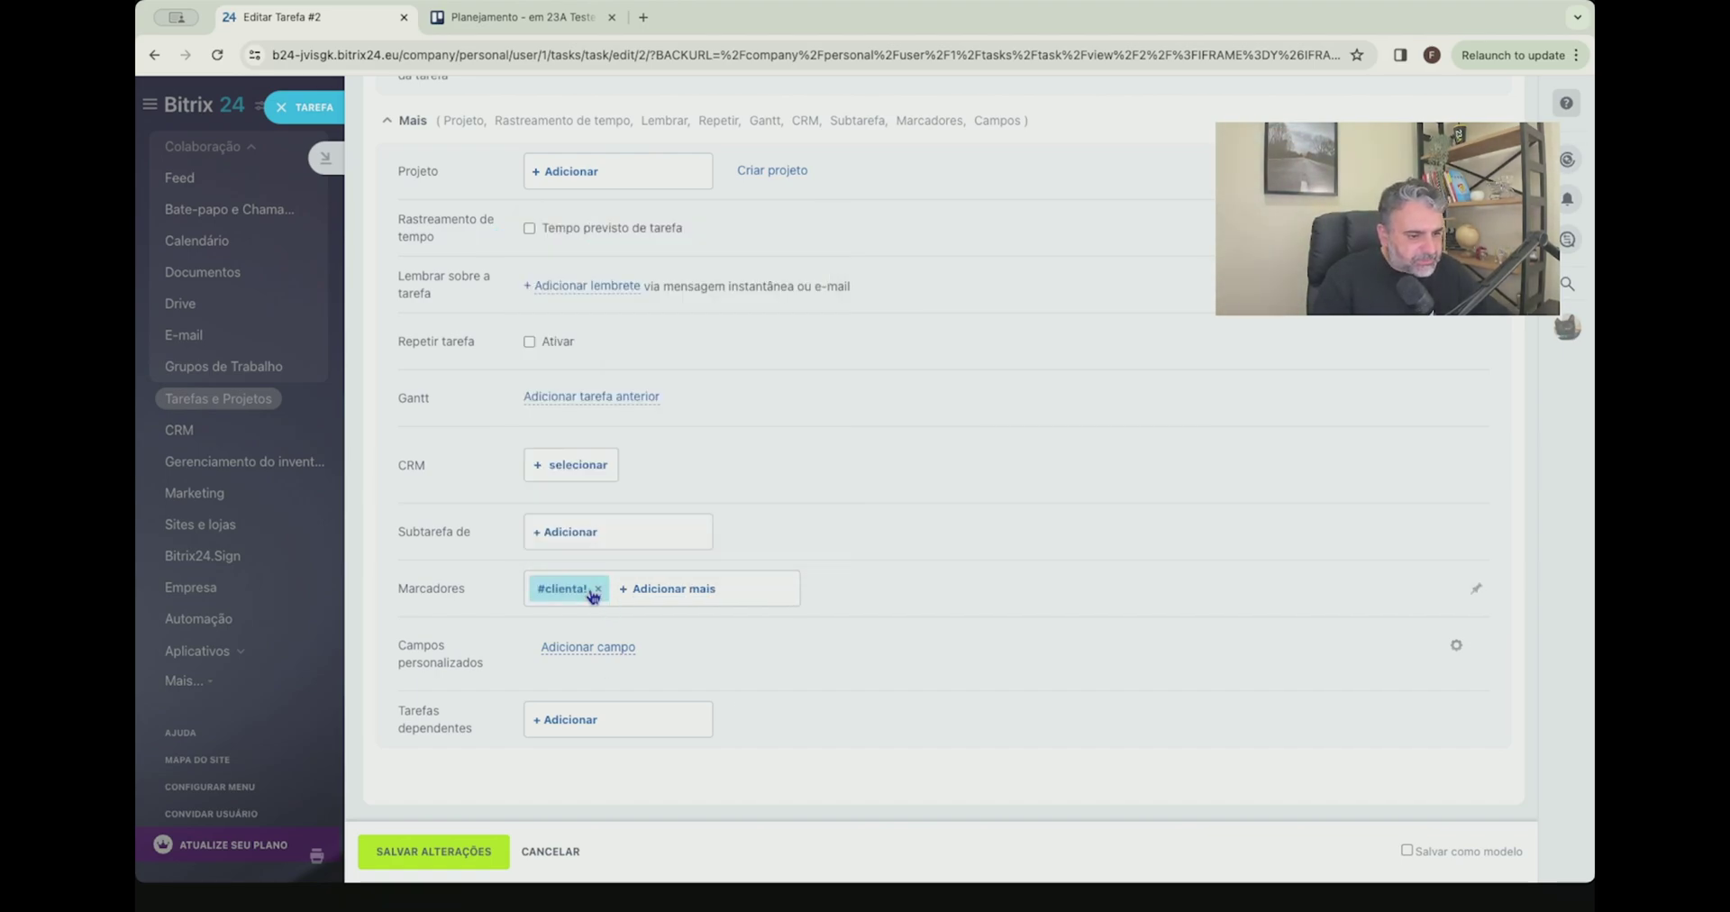
{"action": "left_click", "coordinate": [497, 851]}
{"action": "scroll", "coordinate": [657, 216], "scroll_direction": "down", "scroll_amount": 3}
Switch to Trello, view the Planejamento card's description editor, close the card and move it below Pagamento in the Fazer list
{"action": "key", "text": "ctrl+Tab"}
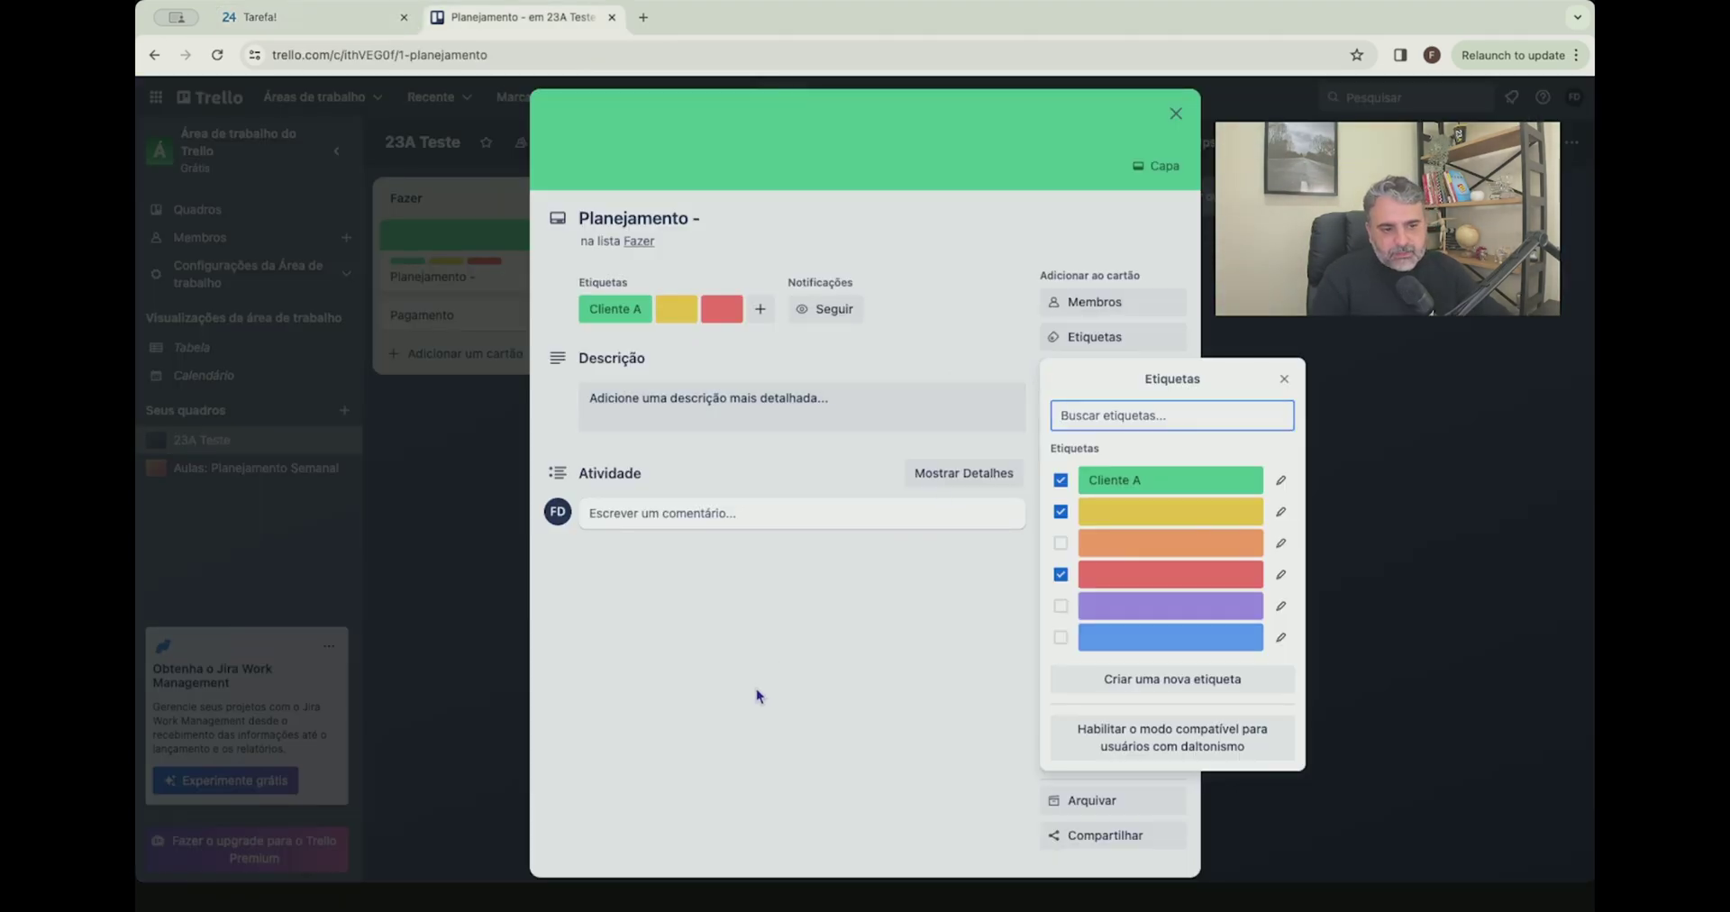
{"action": "left_click", "coordinate": [775, 407]}
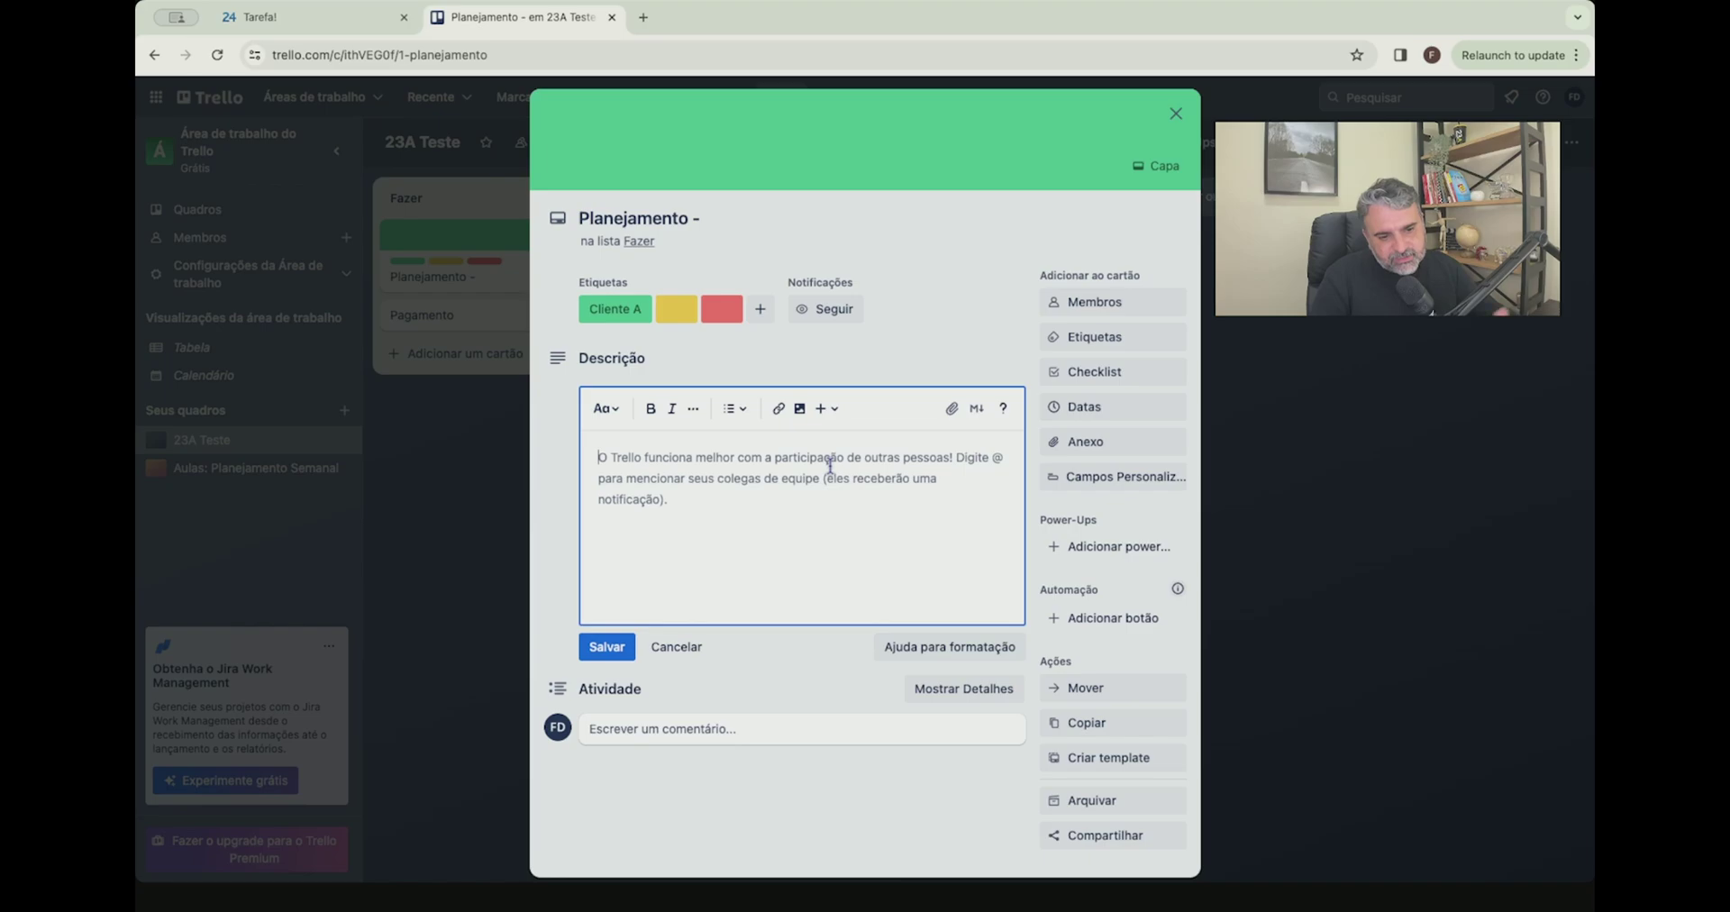
{"action": "left_click", "coordinate": [1176, 114]}
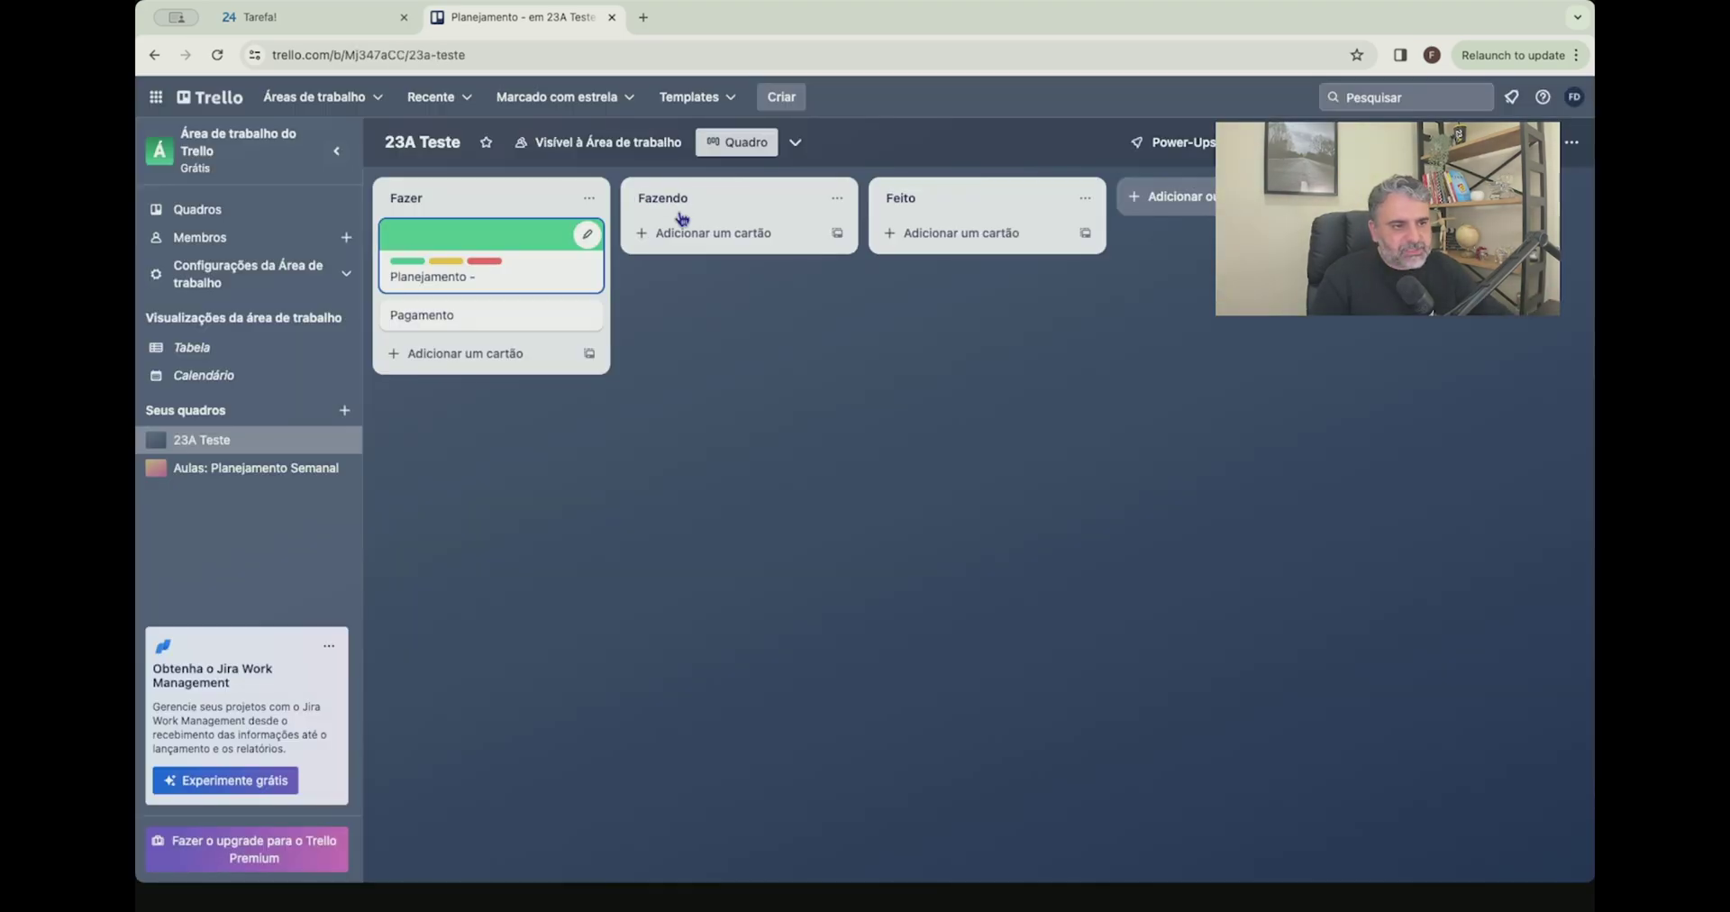
{"action": "left_click_drag", "start_coordinate": [536, 248], "coordinate": [571, 259]}
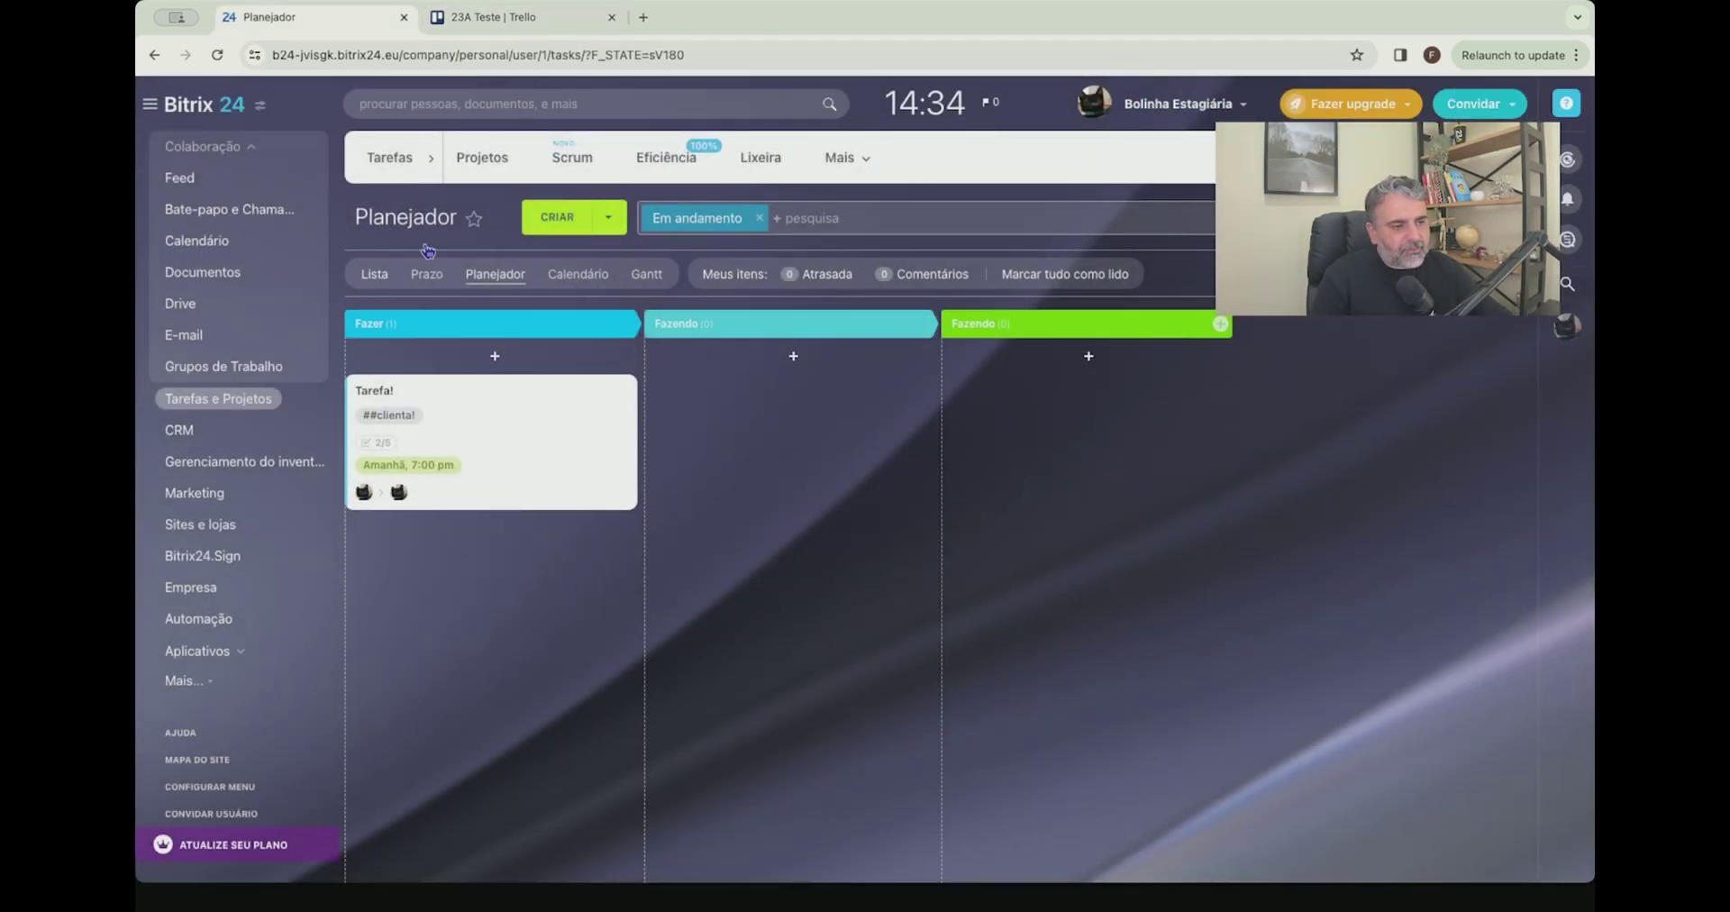
Compare the Trello board with the Bitrix24 Planejador board, then show the Bitrix24 tasks by Prazo
{"action": "left_click", "coordinate": [513, 18]}
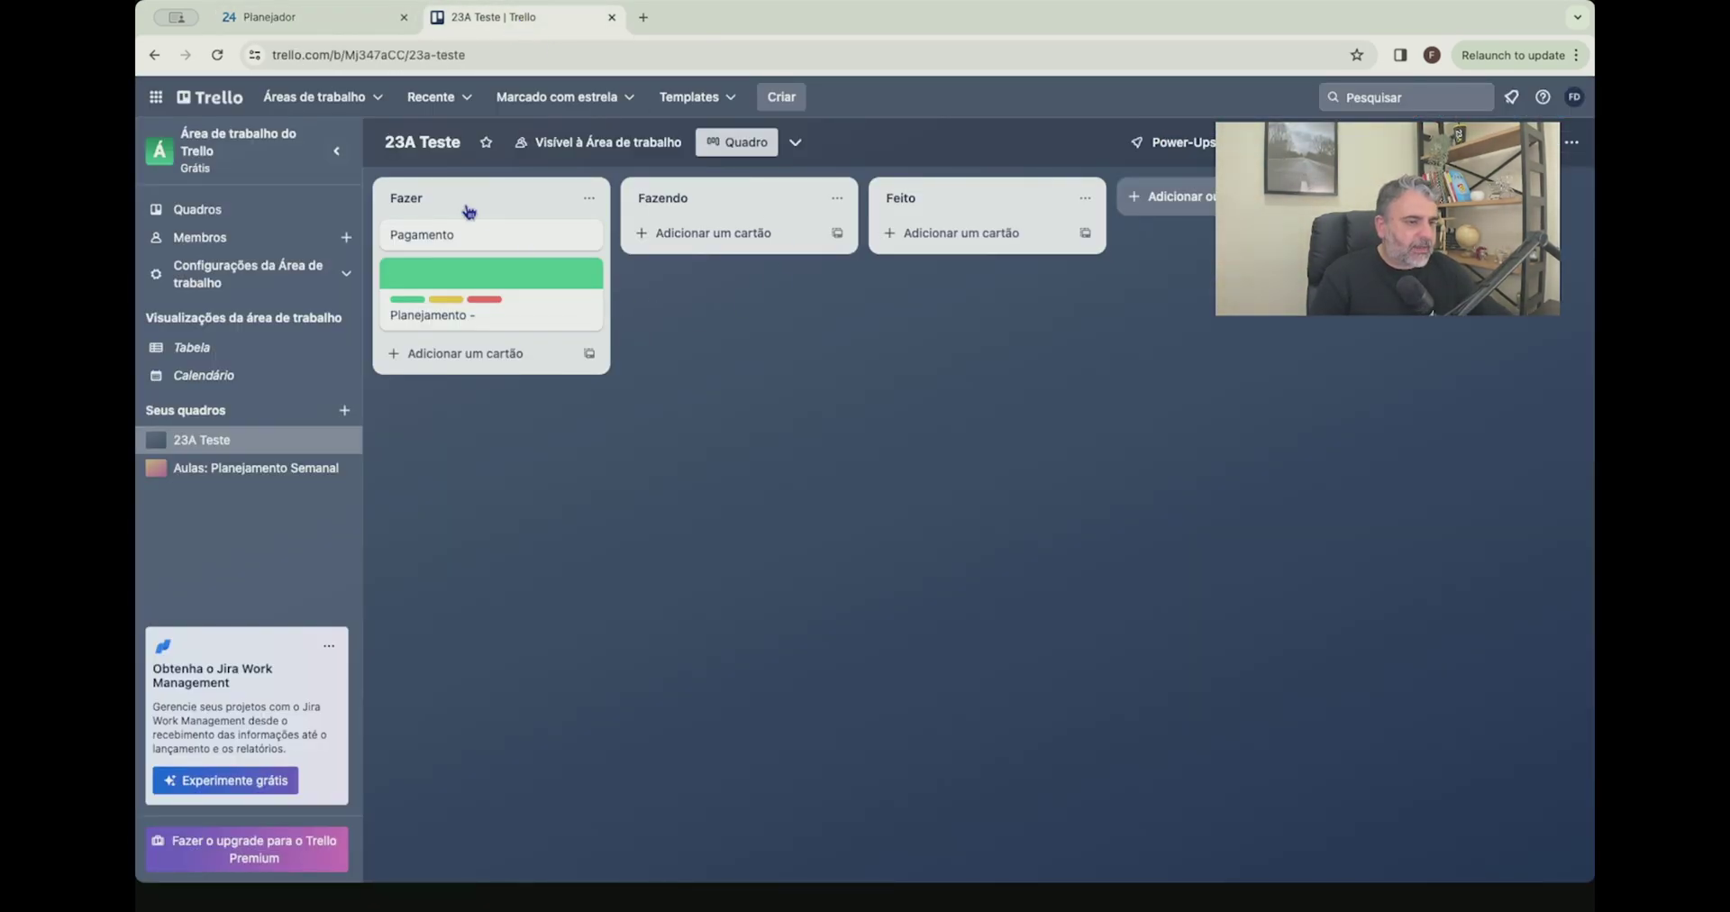
{"action": "left_click", "coordinate": [213, 27]}
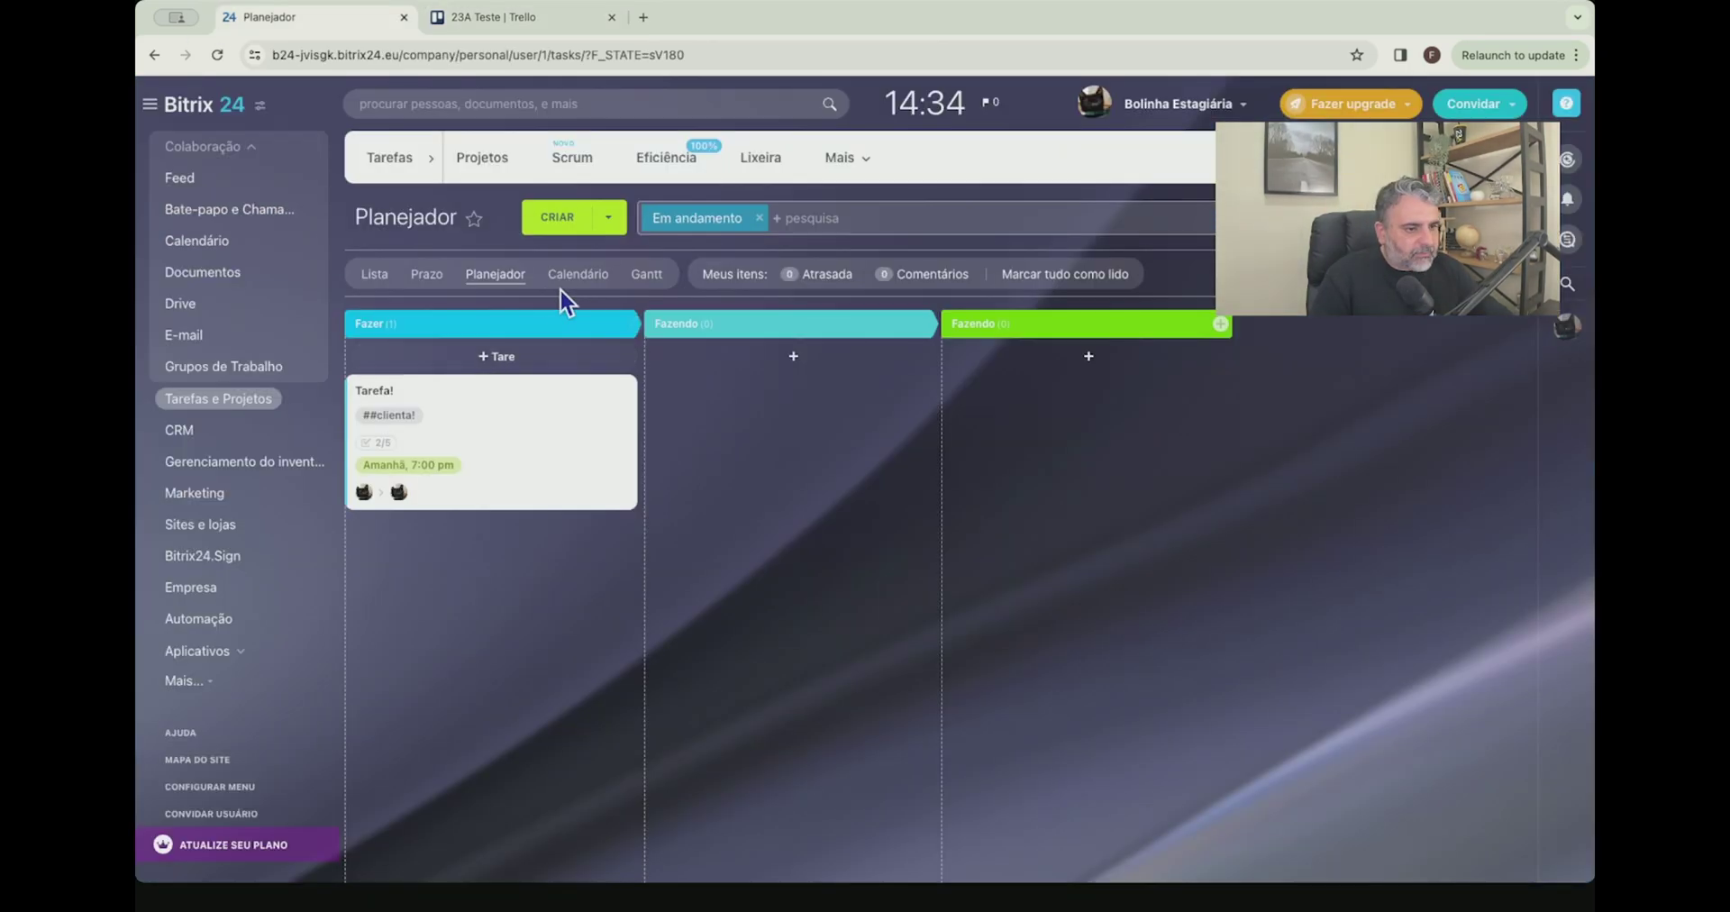
{"action": "left_click", "coordinate": [541, 31]}
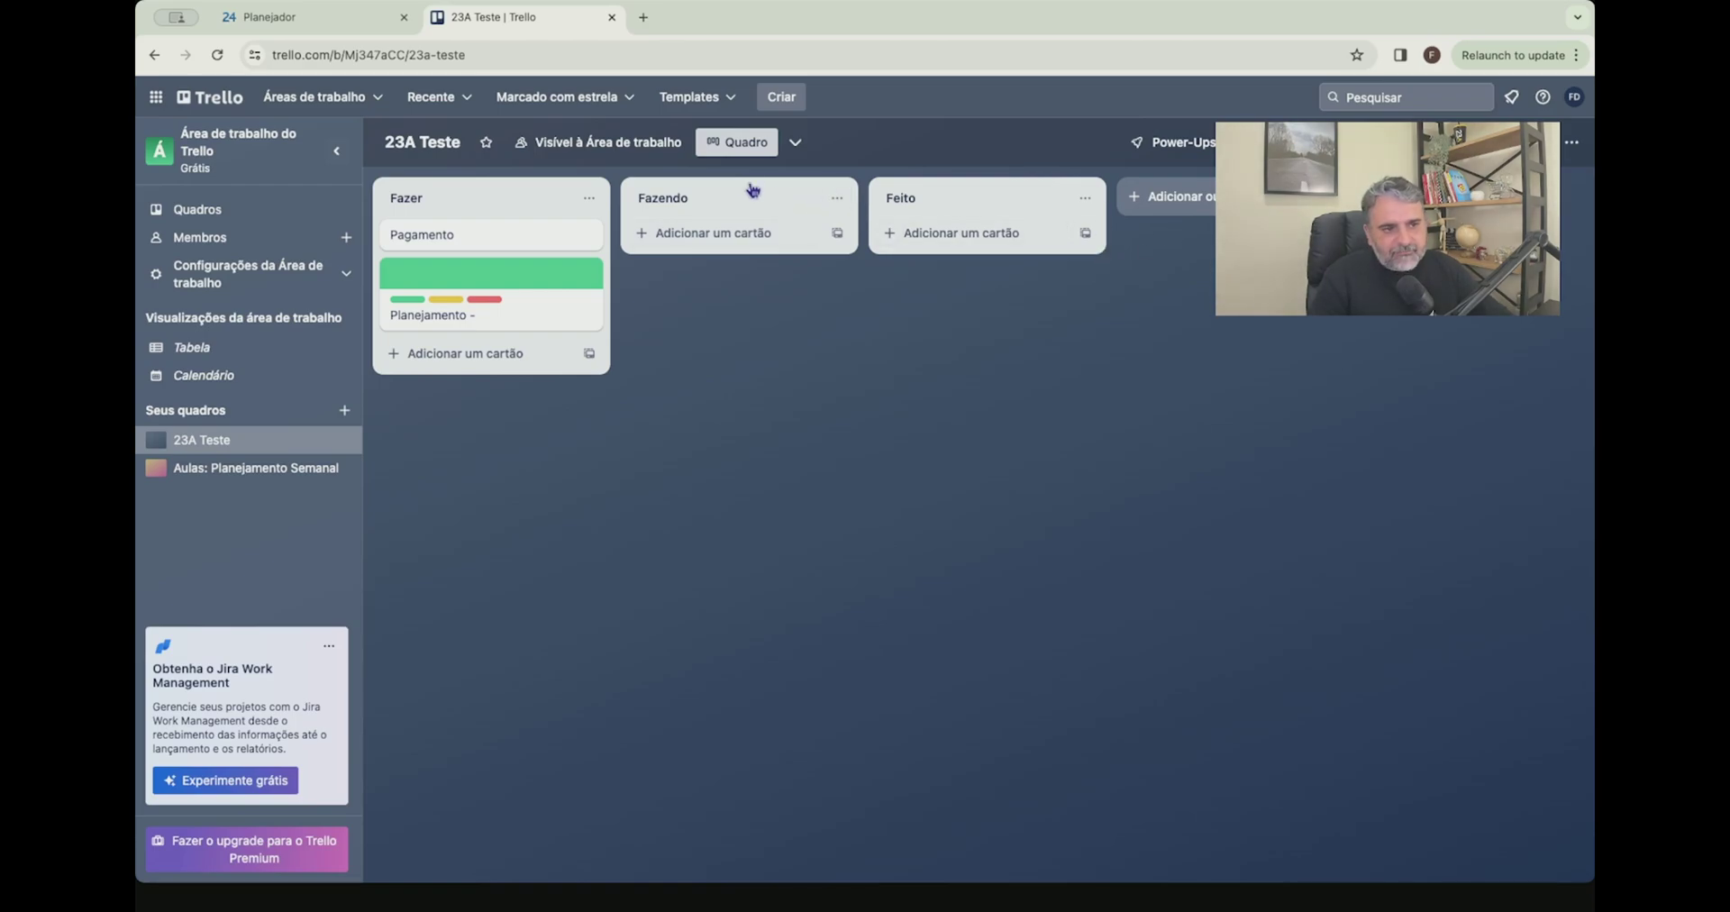
{"action": "key", "text": "ctrl+shift+Tab"}
{"action": "left_click", "coordinate": [431, 278]}
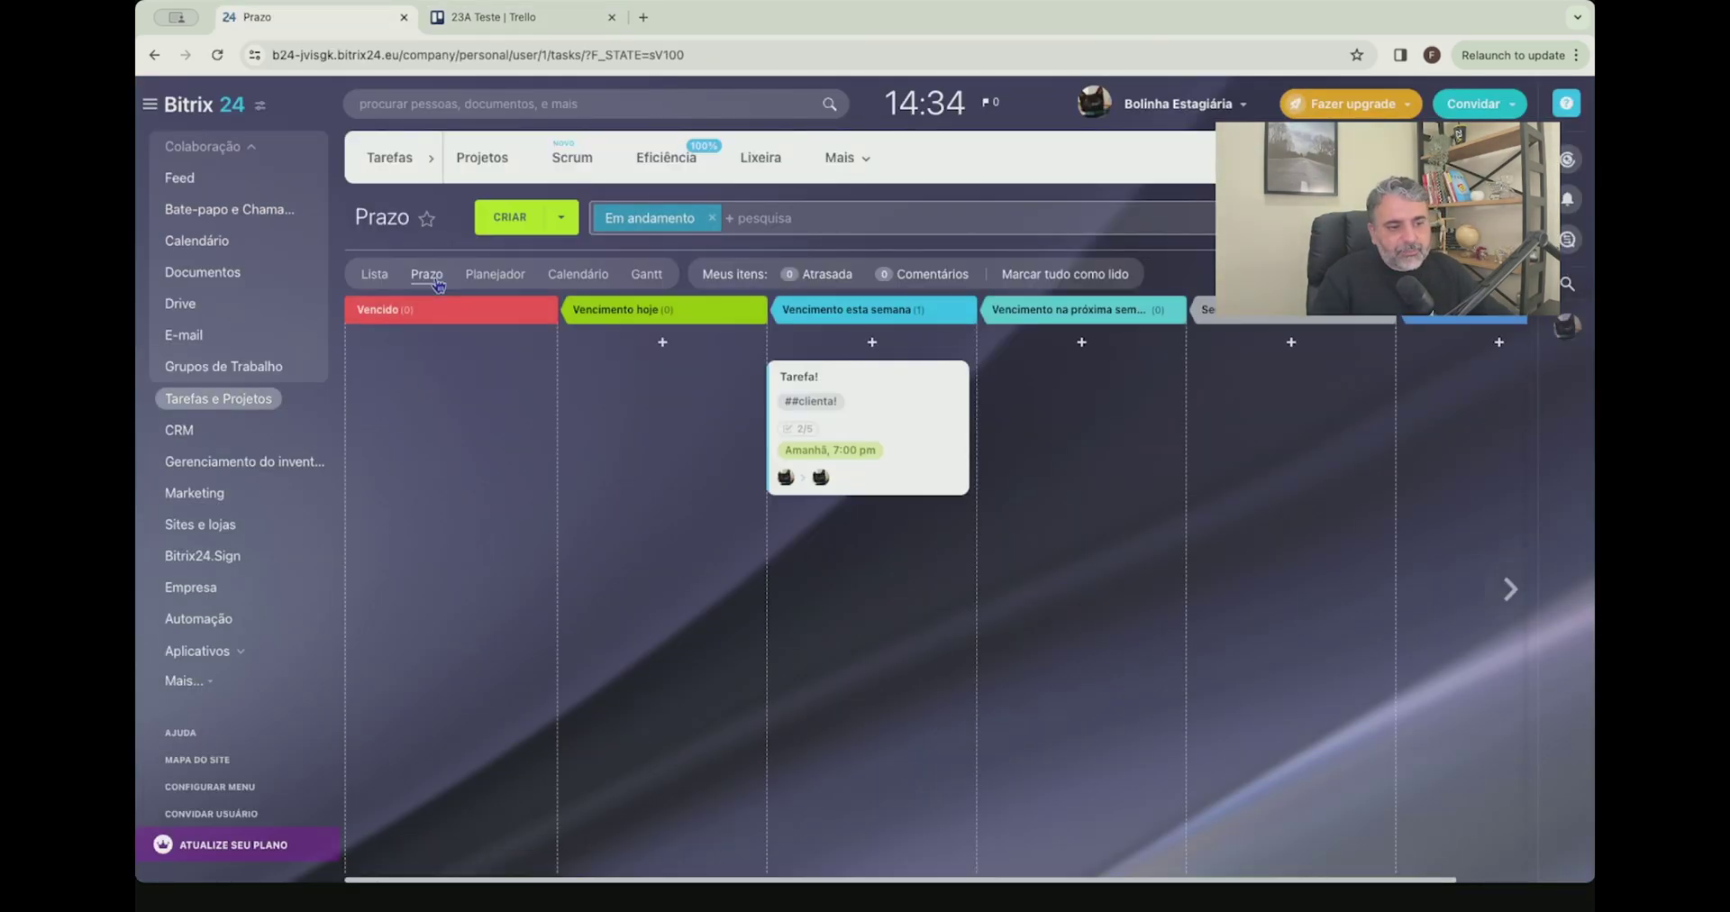
Switch to Trello, open the Power-Ups directory and look through the Análises e Relatórios category
{"action": "left_click", "coordinate": [496, 18]}
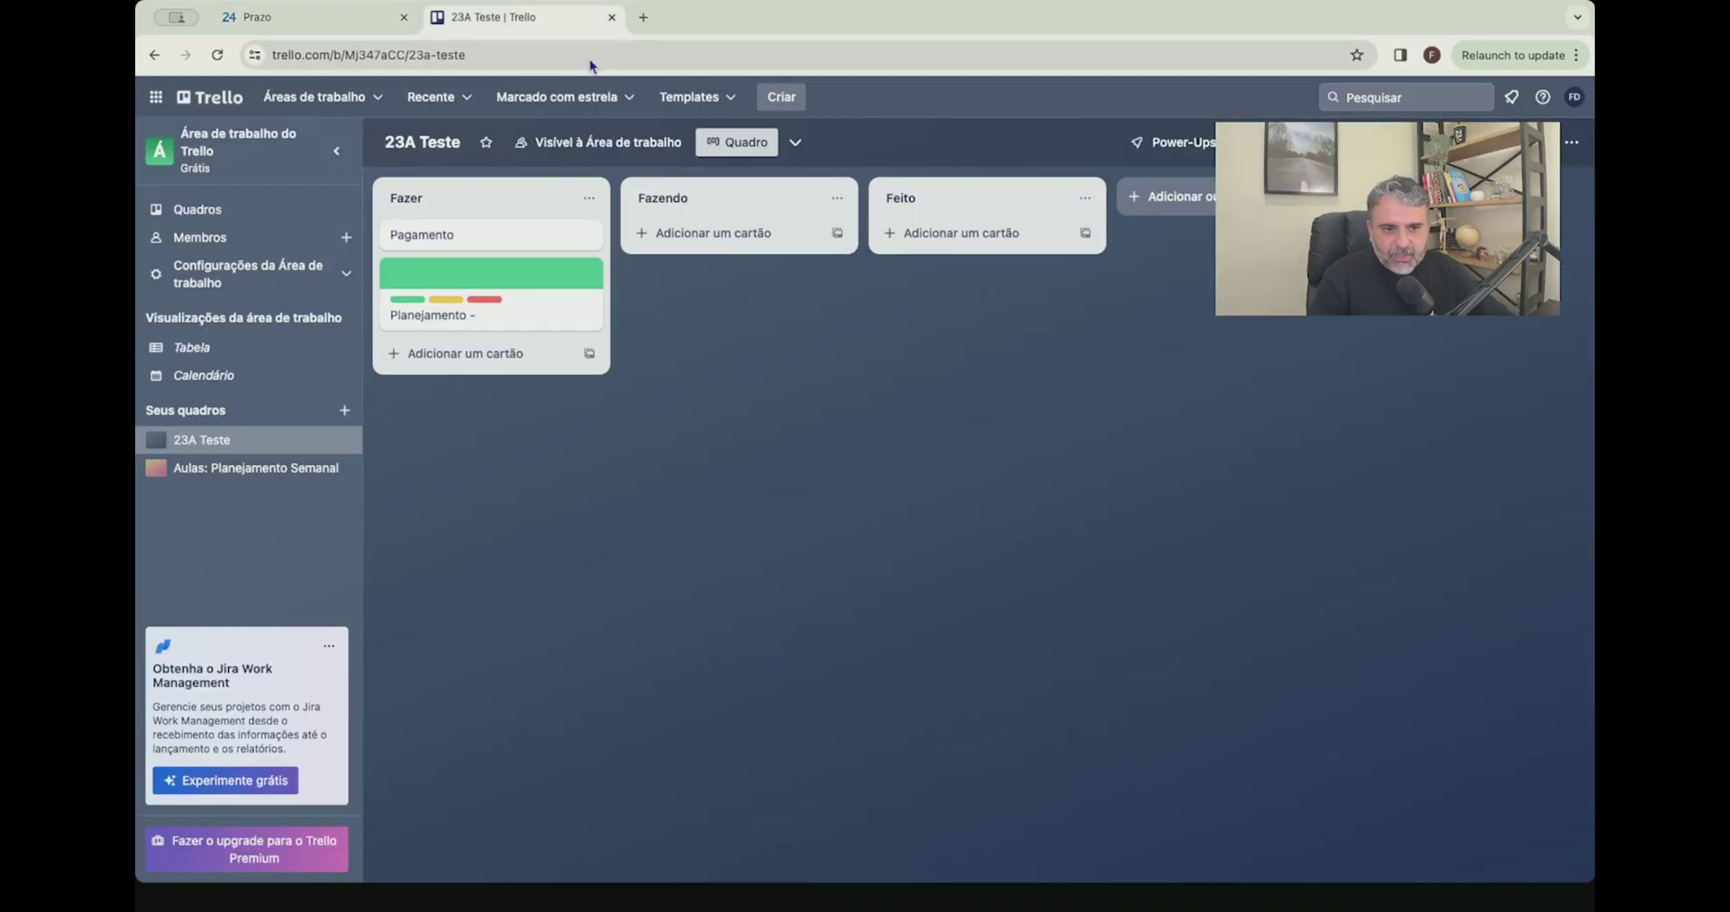
{"action": "left_click", "coordinate": [1198, 141]}
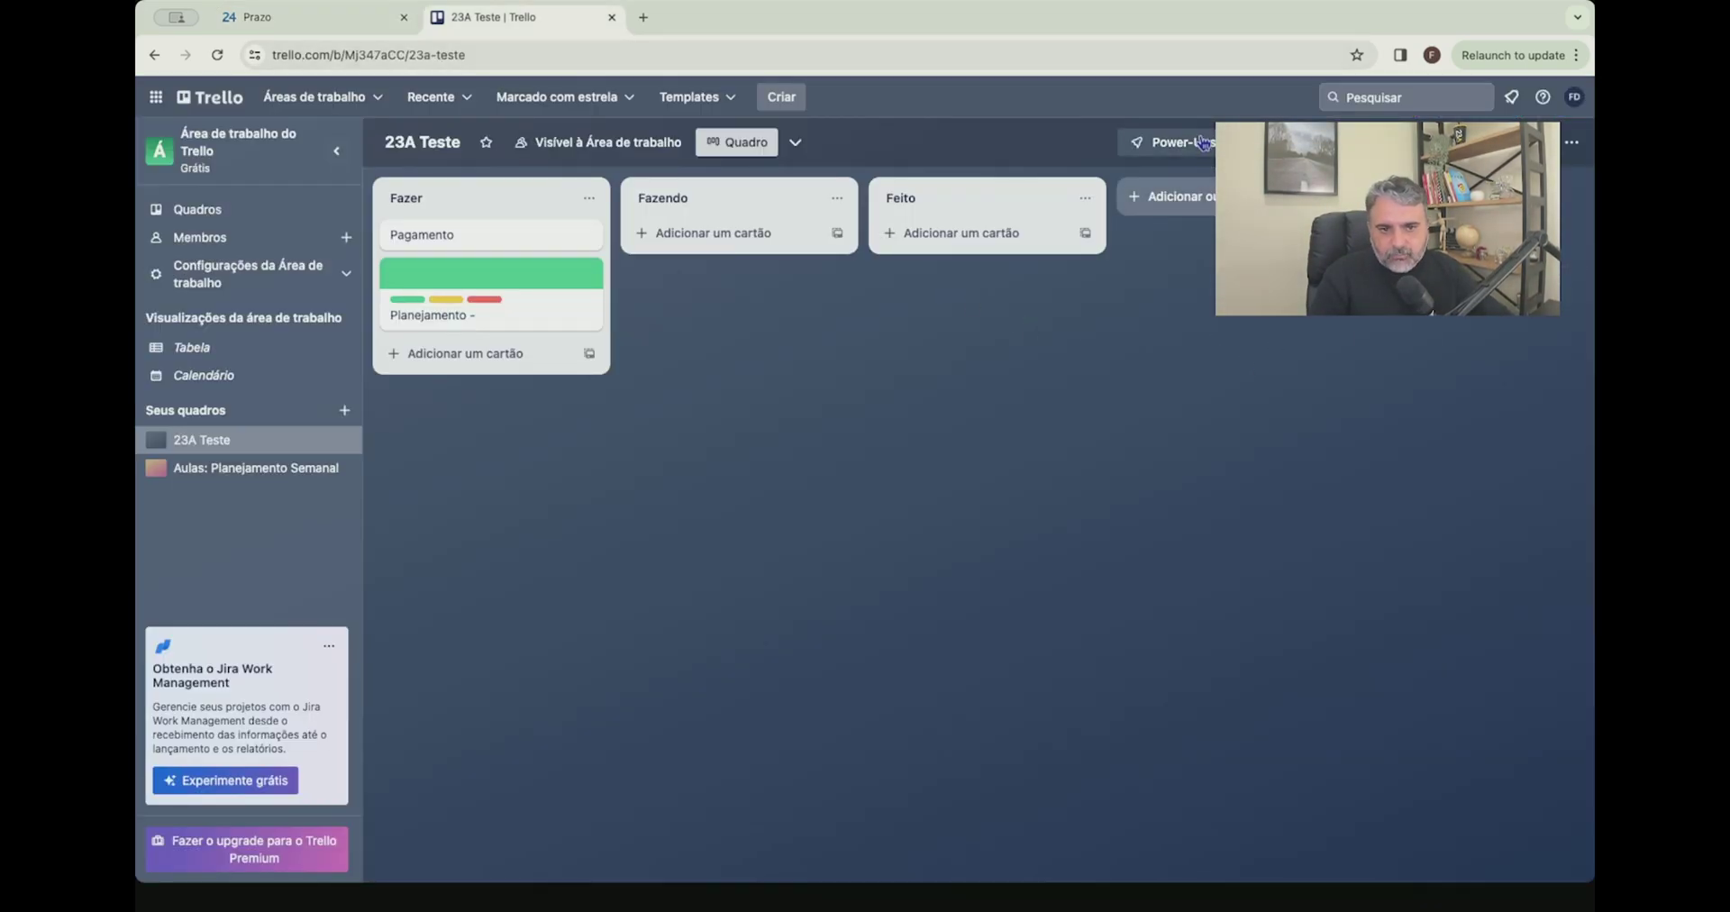
{"action": "left_click", "coordinate": [1261, 458]}
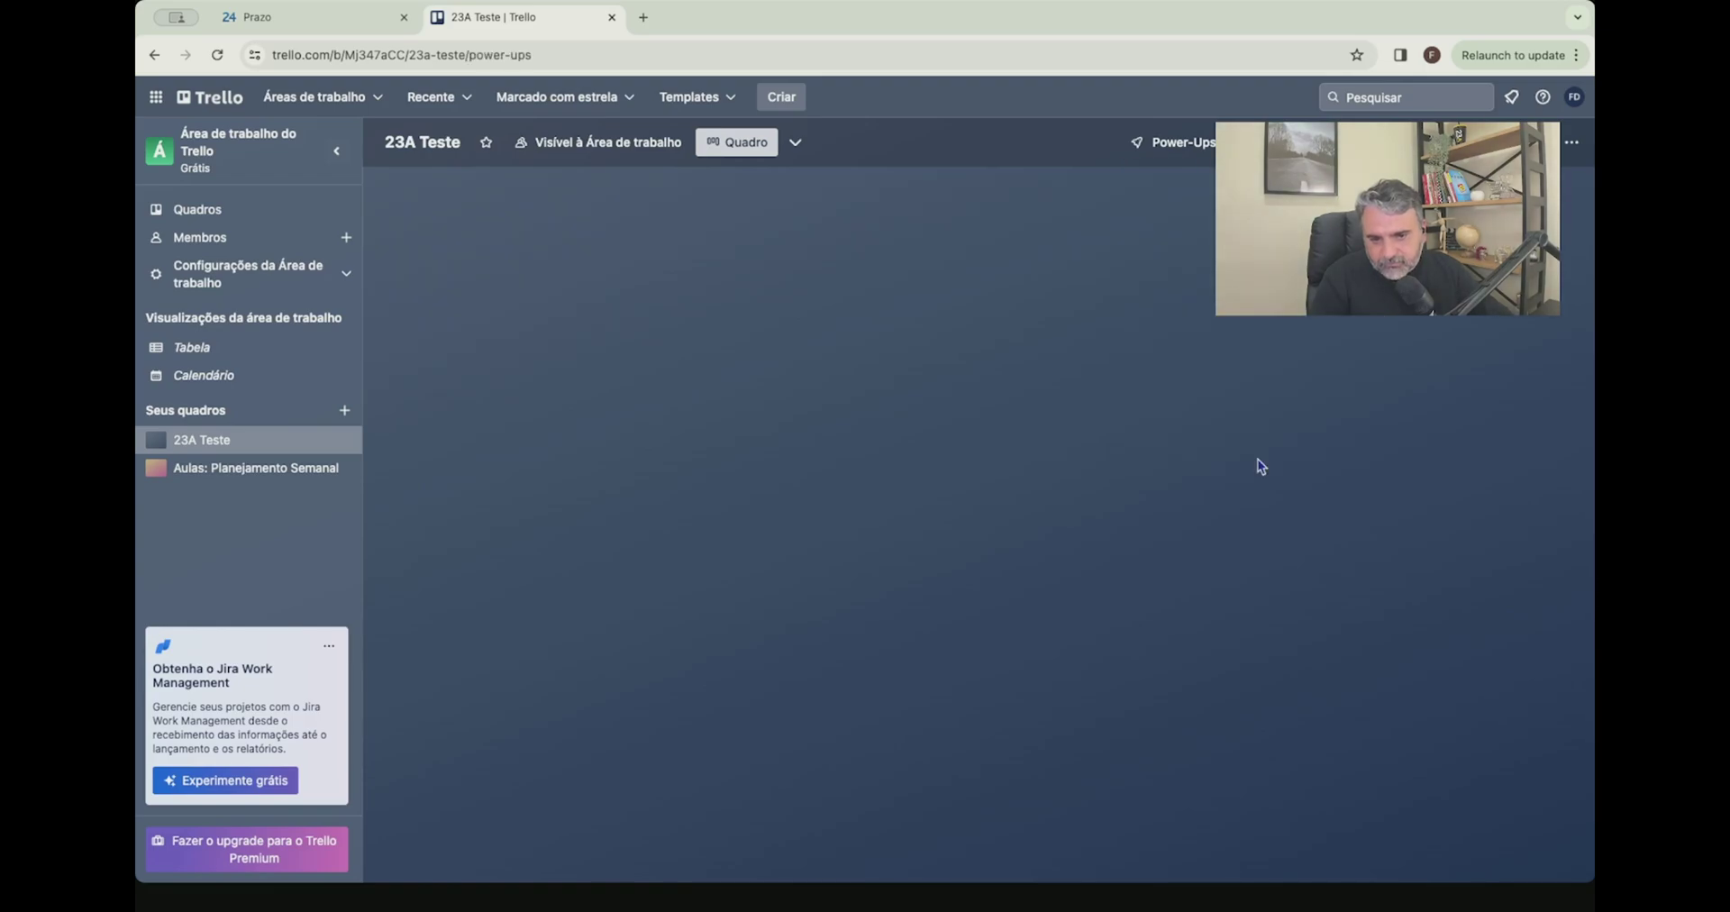
{"action": "left_click", "coordinate": [576, 443]}
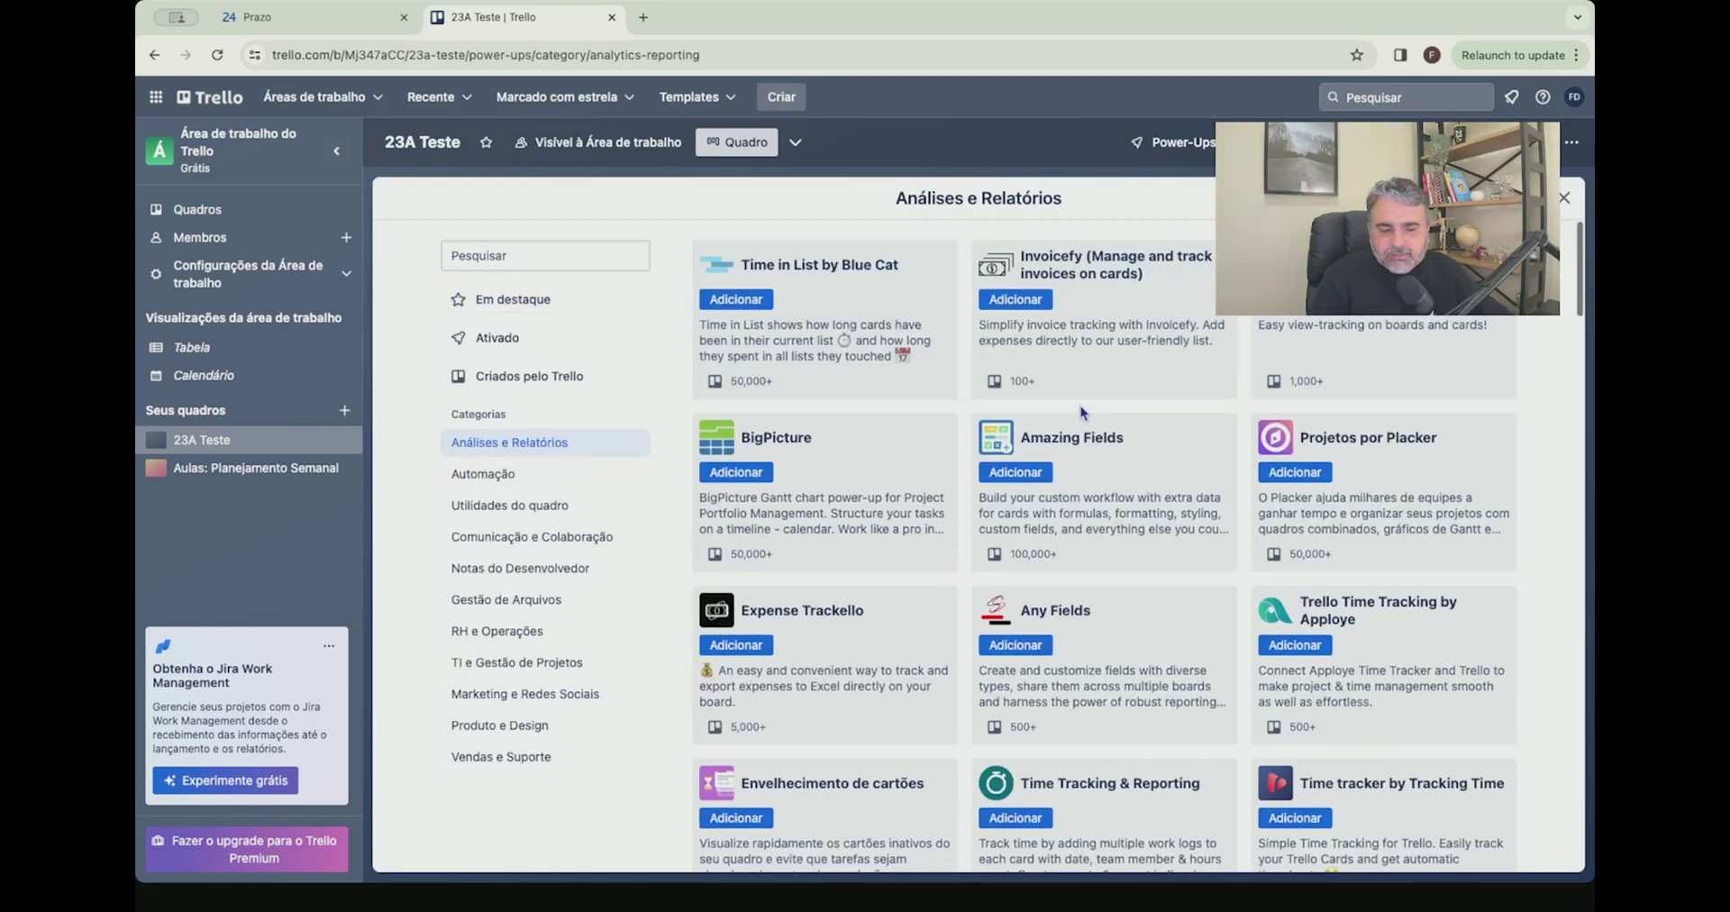
{"action": "scroll", "coordinate": [734, 450], "scroll_direction": "down", "scroll_amount": 2}
{"action": "scroll", "coordinate": [500, 413], "scroll_direction": "up", "scroll_amount": 1}
Browse the Power-Ups offered in the Automação category
{"action": "left_click", "coordinate": [486, 386]}
{"action": "scroll", "coordinate": [618, 483], "scroll_direction": "up", "scroll_amount": 1}
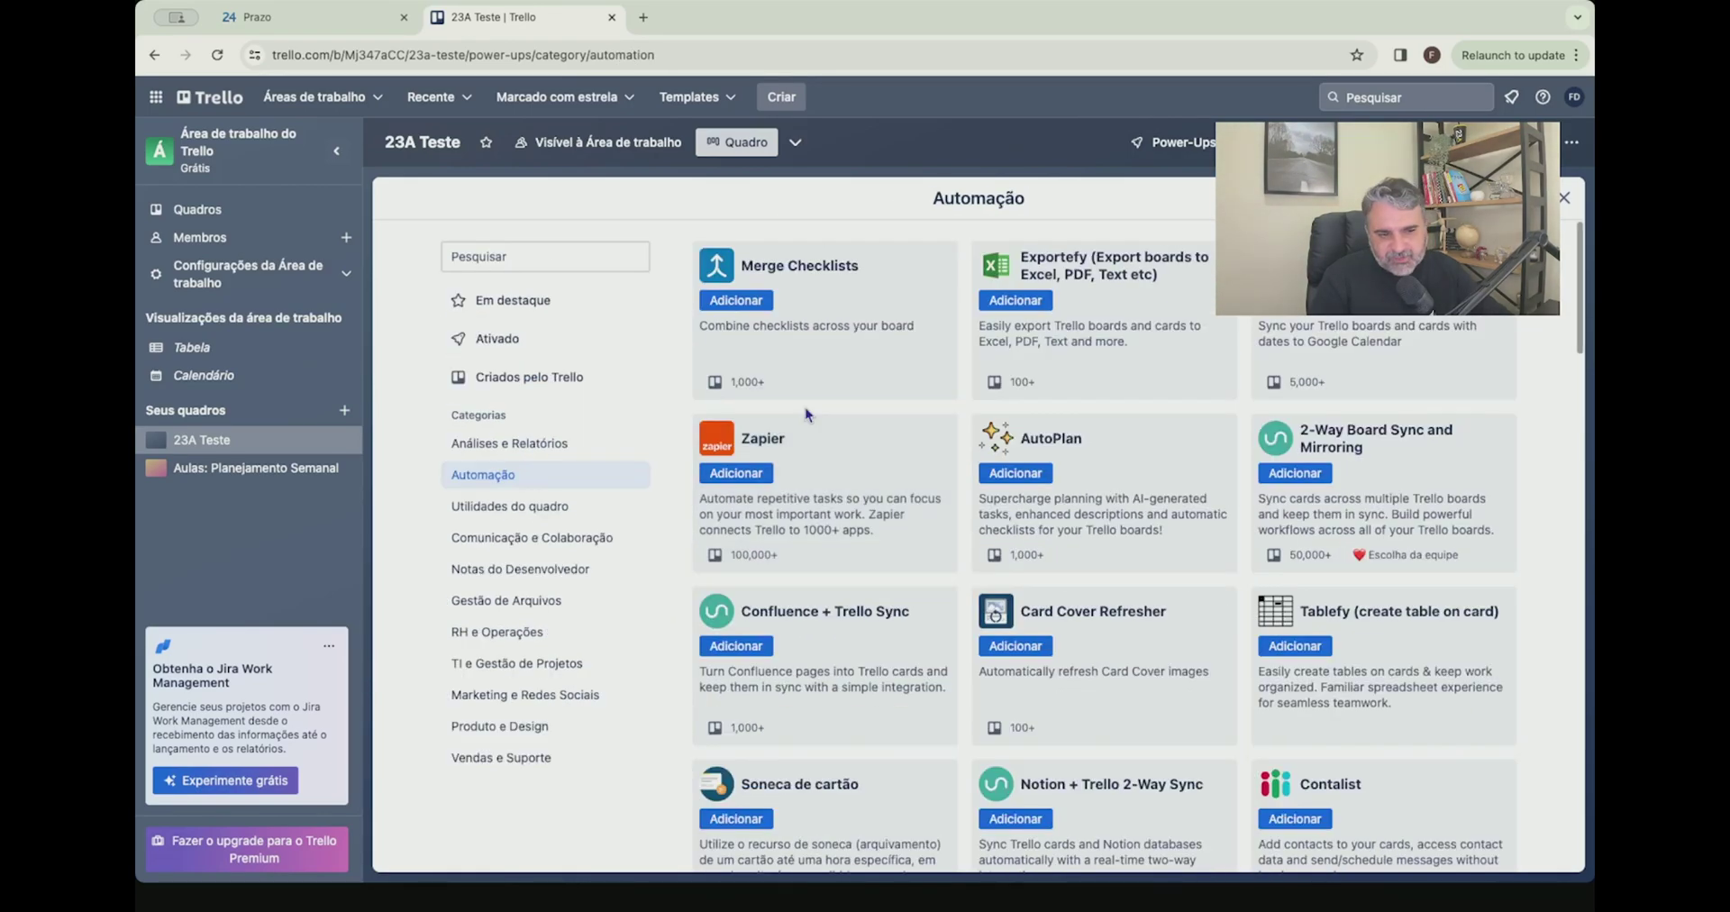
{"action": "scroll", "coordinate": [910, 361], "scroll_direction": "down", "scroll_amount": 2}
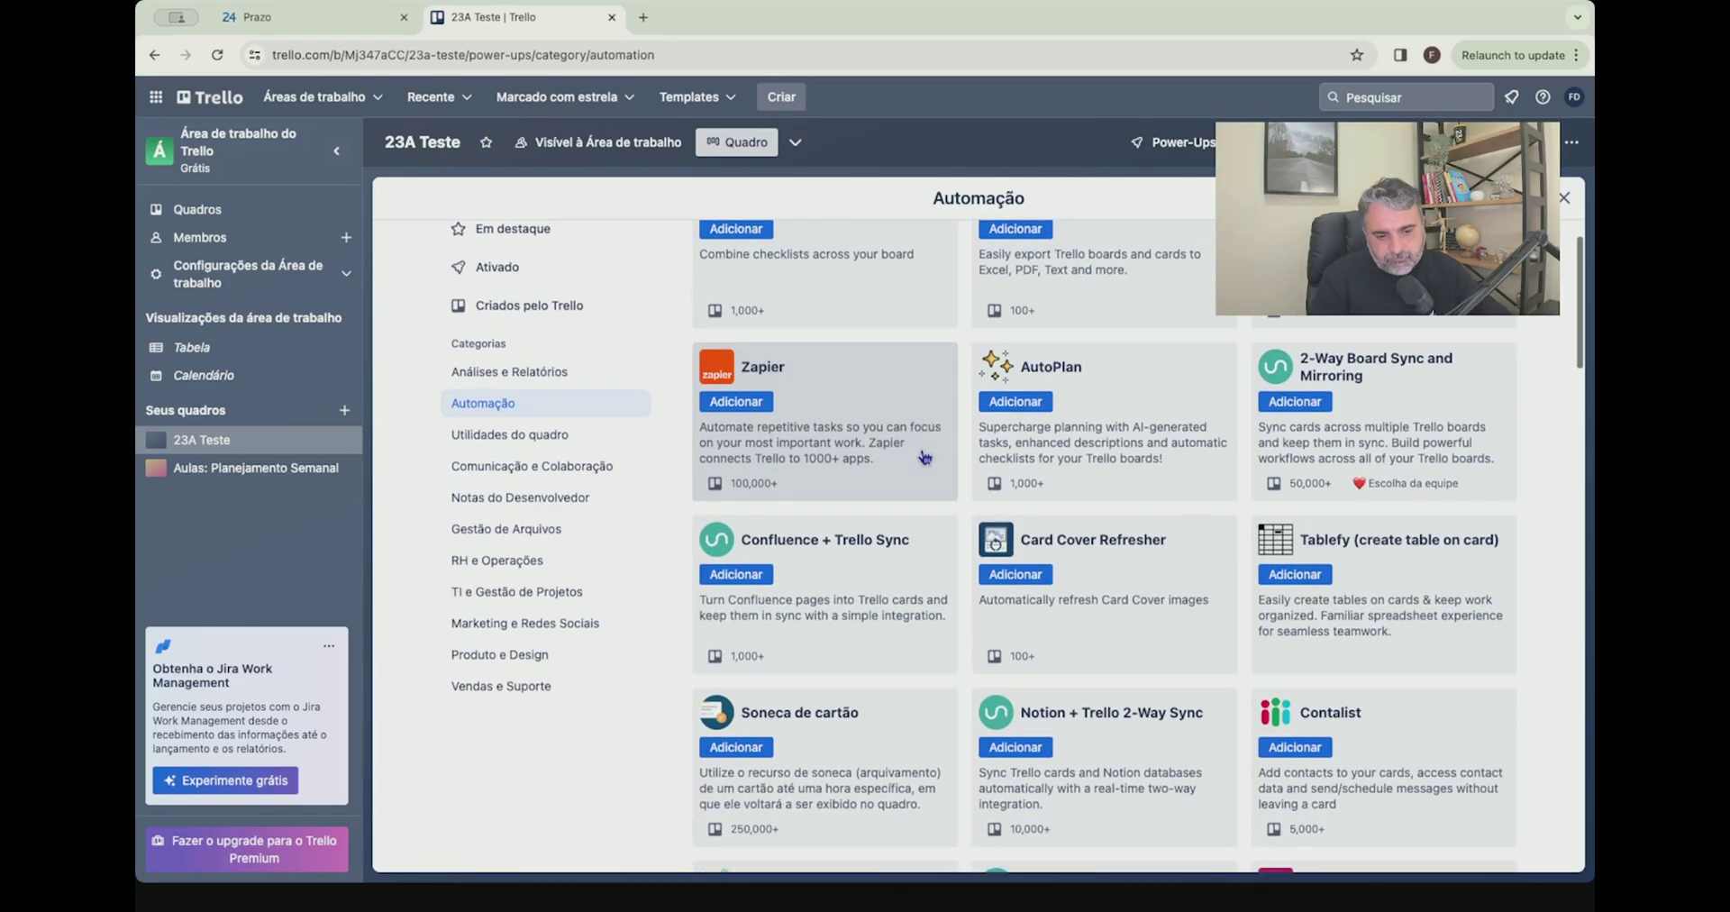
{"action": "scroll", "coordinate": [784, 342], "scroll_direction": "up", "scroll_amount": 1}
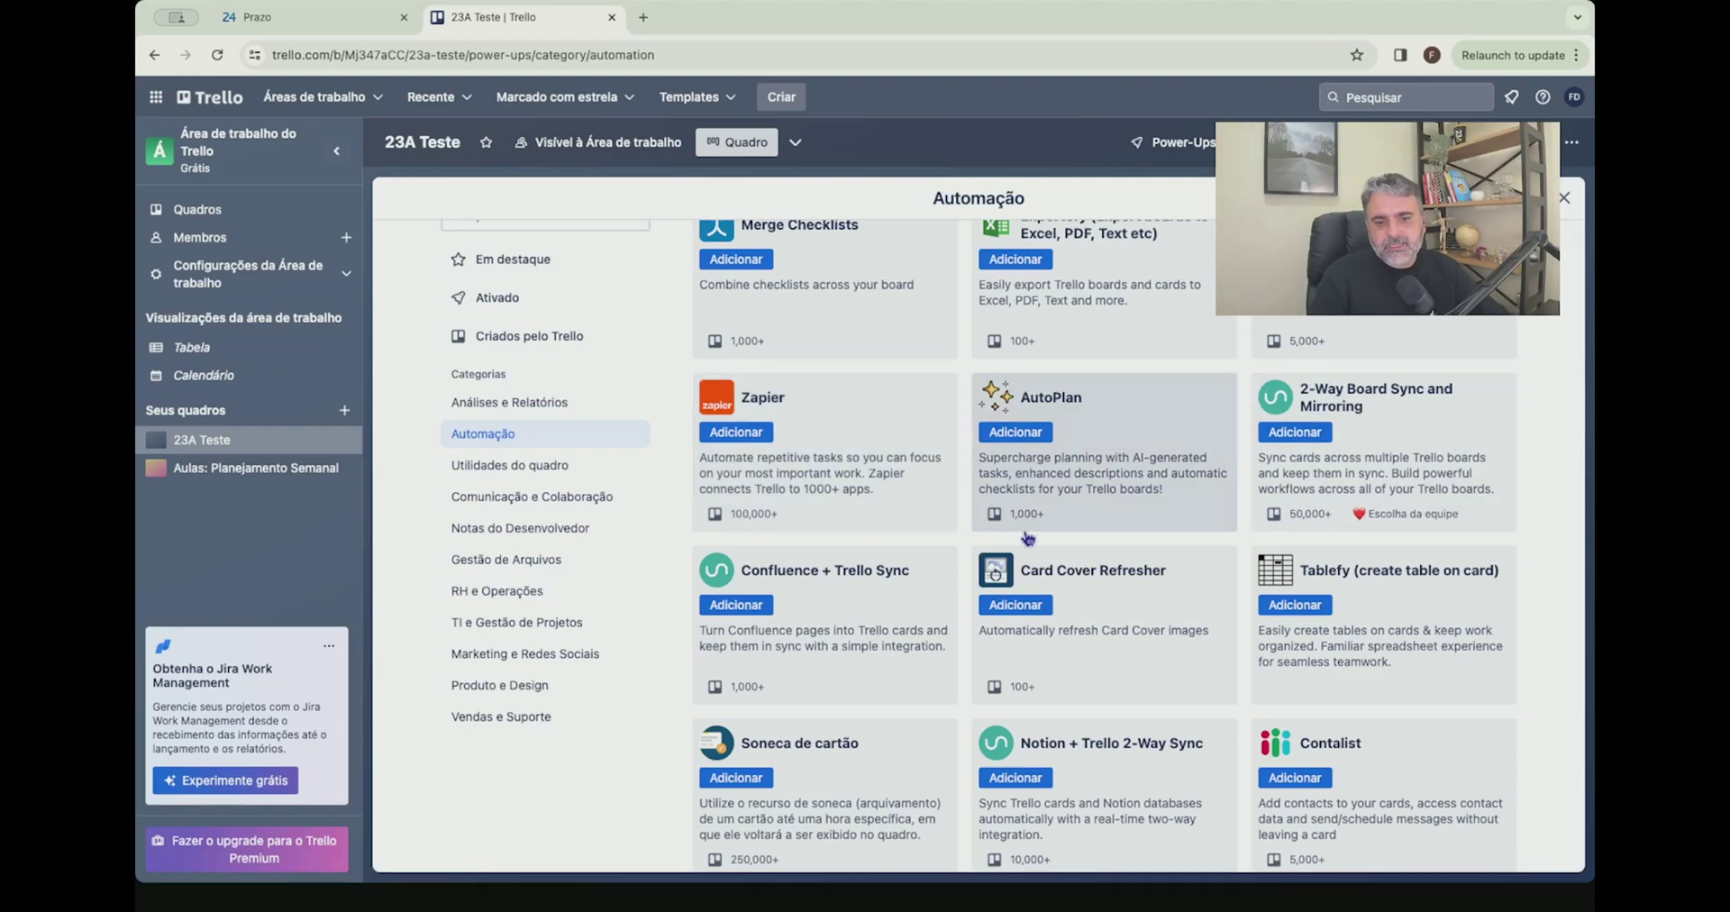
{"action": "scroll", "coordinate": [811, 450], "scroll_direction": "down", "scroll_amount": 2}
{"action": "scroll", "coordinate": [836, 528], "scroll_direction": "down", "scroll_amount": 5}
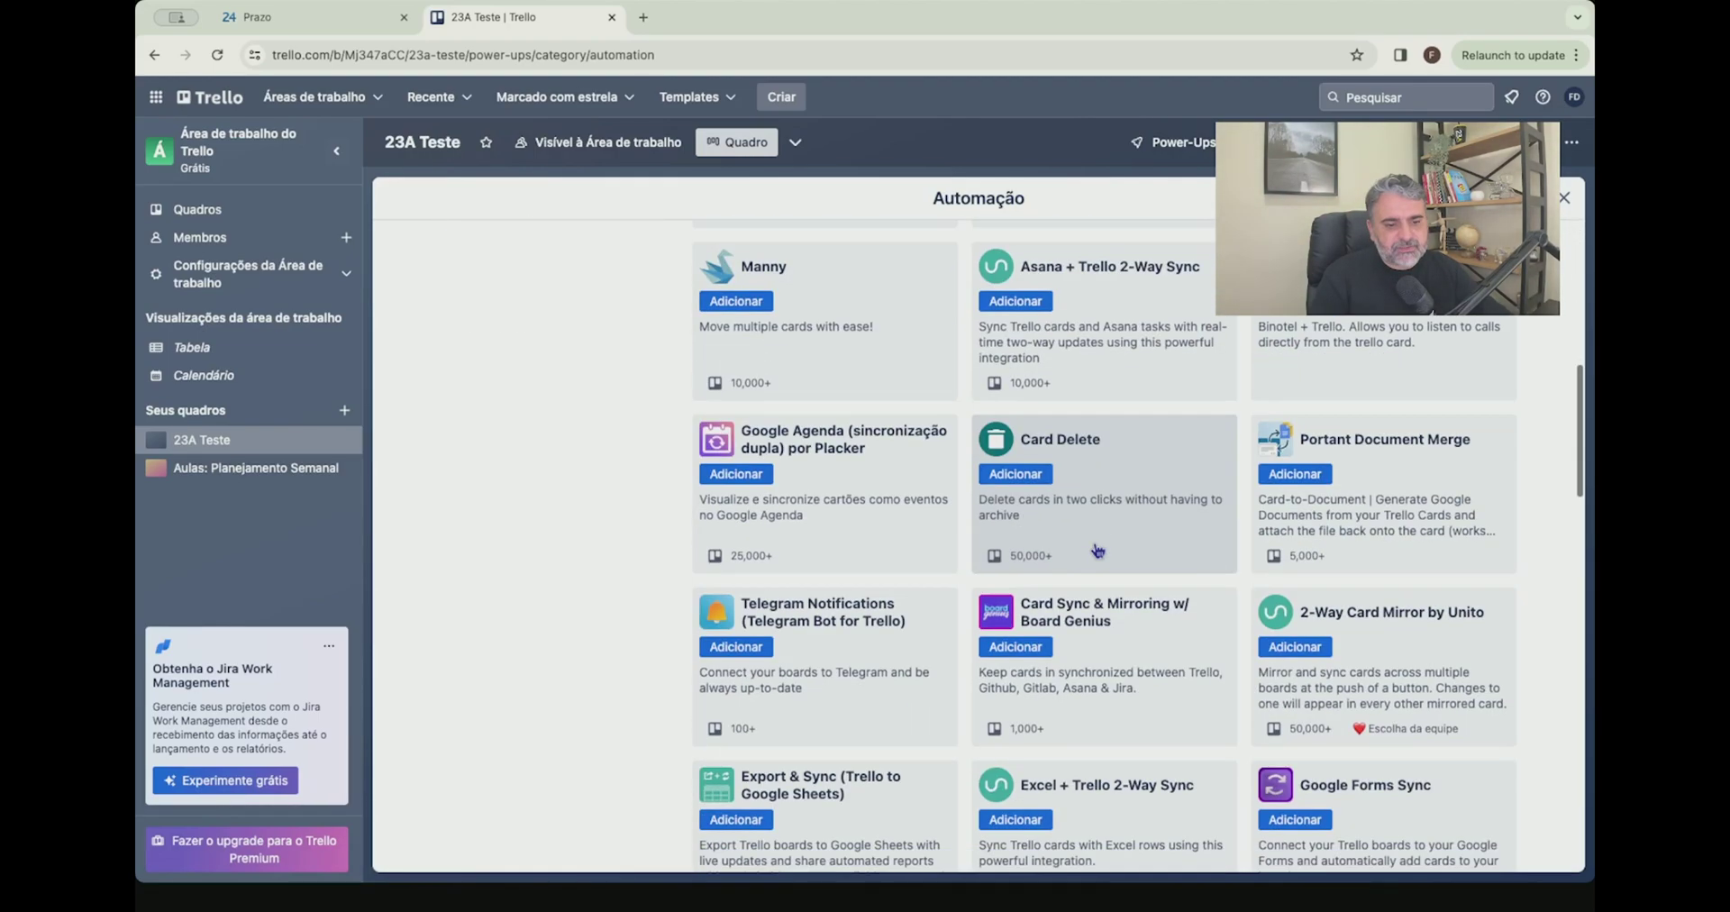
{"action": "scroll", "coordinate": [1006, 527], "scroll_direction": "up", "scroll_amount": 3}
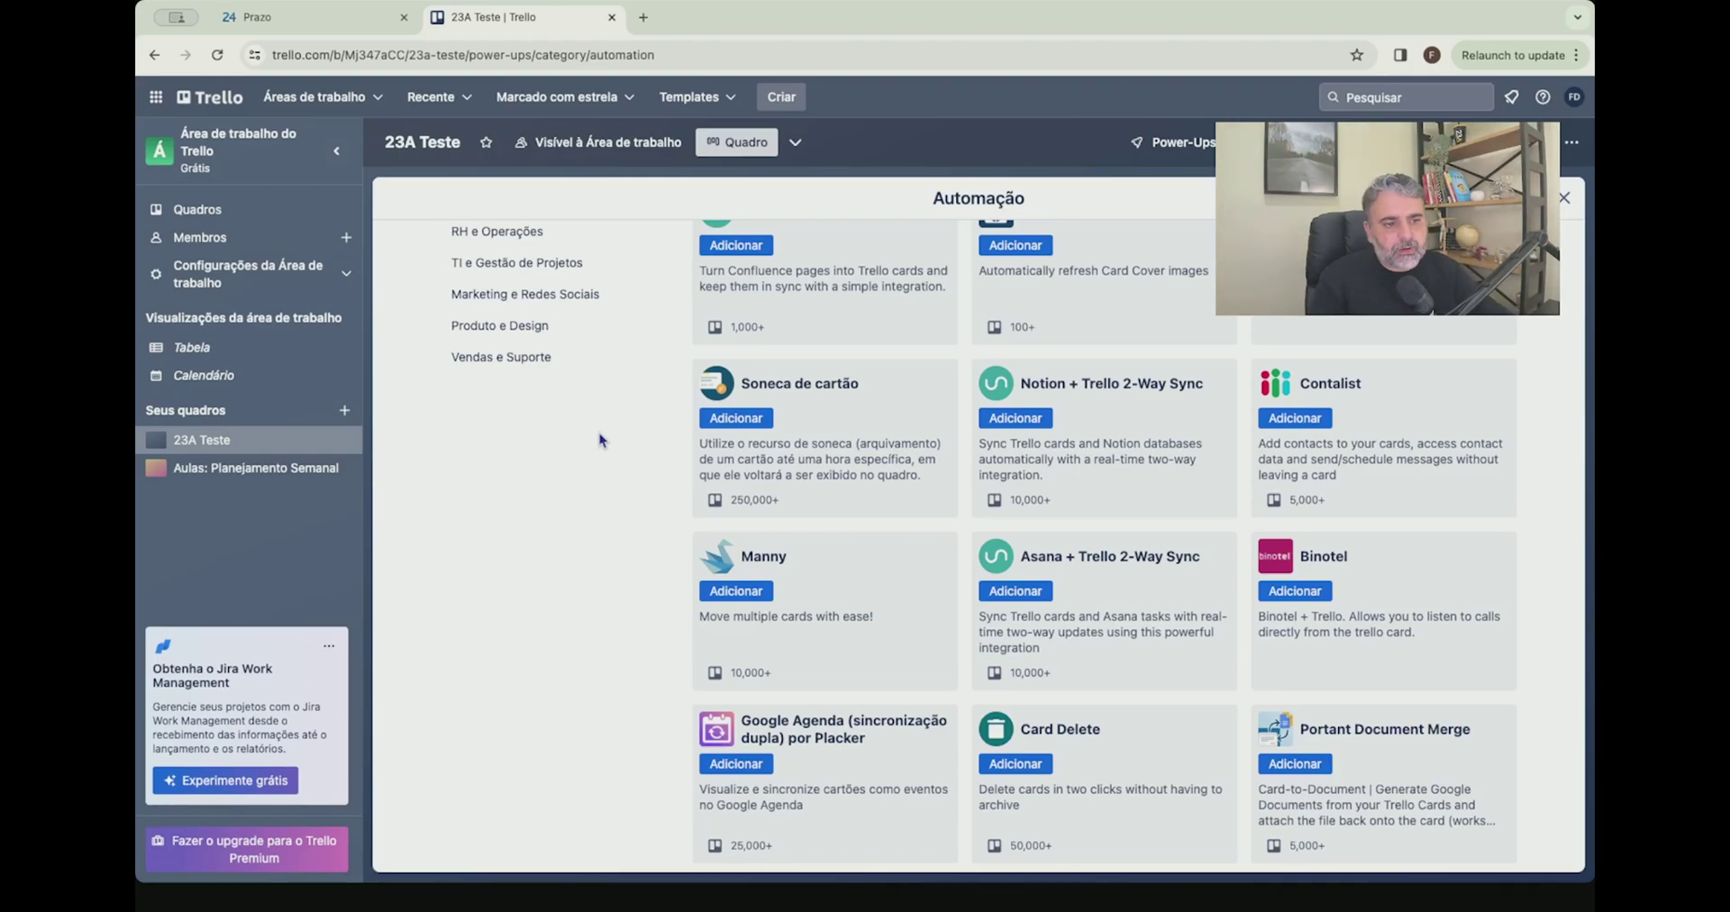
Switch to Bitrix24 and look through the Lista, Planejador, Calendário and Gantt views of the tasks
{"action": "left_click", "coordinate": [339, 24]}
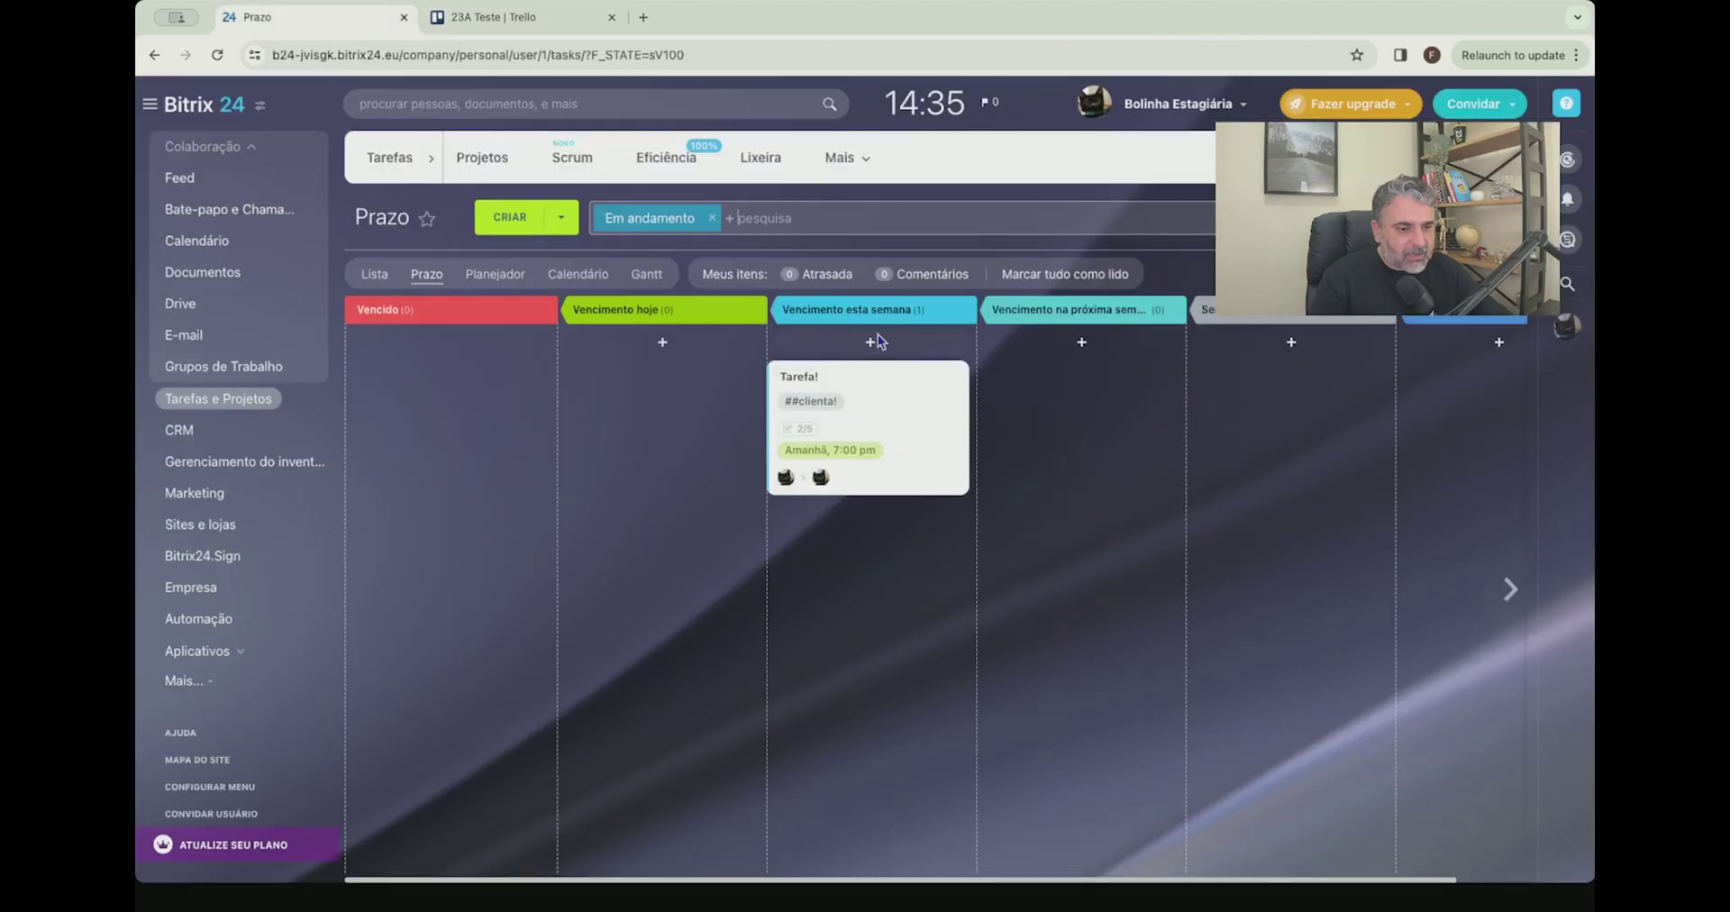
{"action": "left_click", "coordinate": [374, 274]}
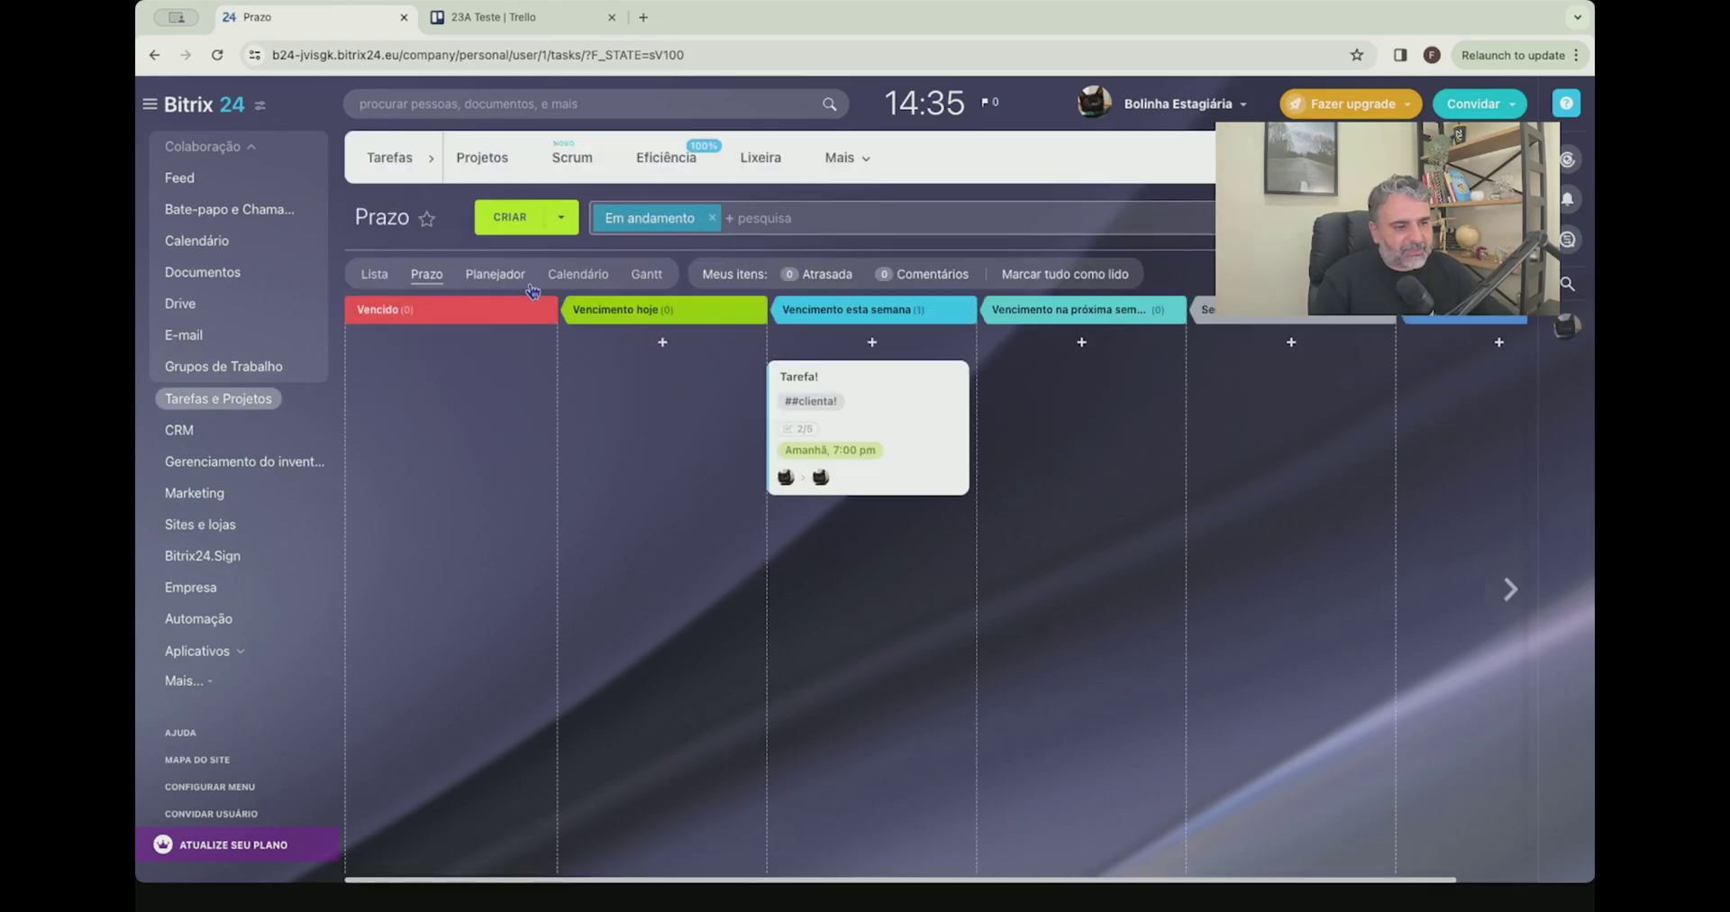
{"action": "left_click", "coordinate": [502, 275]}
{"action": "left_click", "coordinate": [579, 275]}
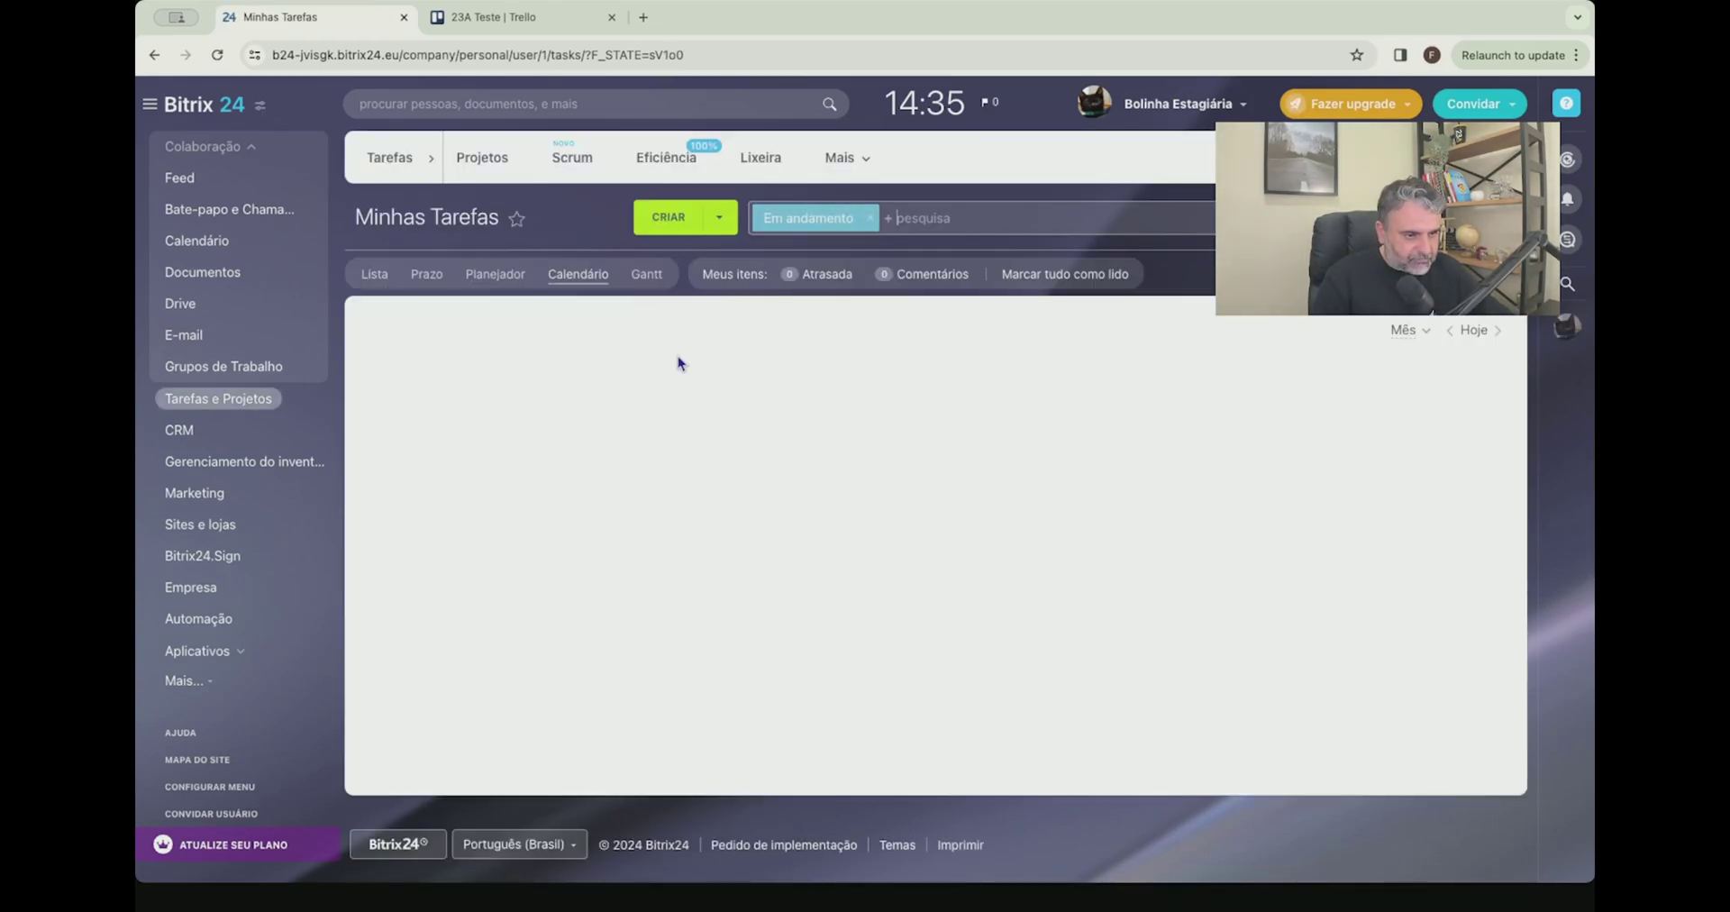
{"action": "left_click", "coordinate": [646, 274]}
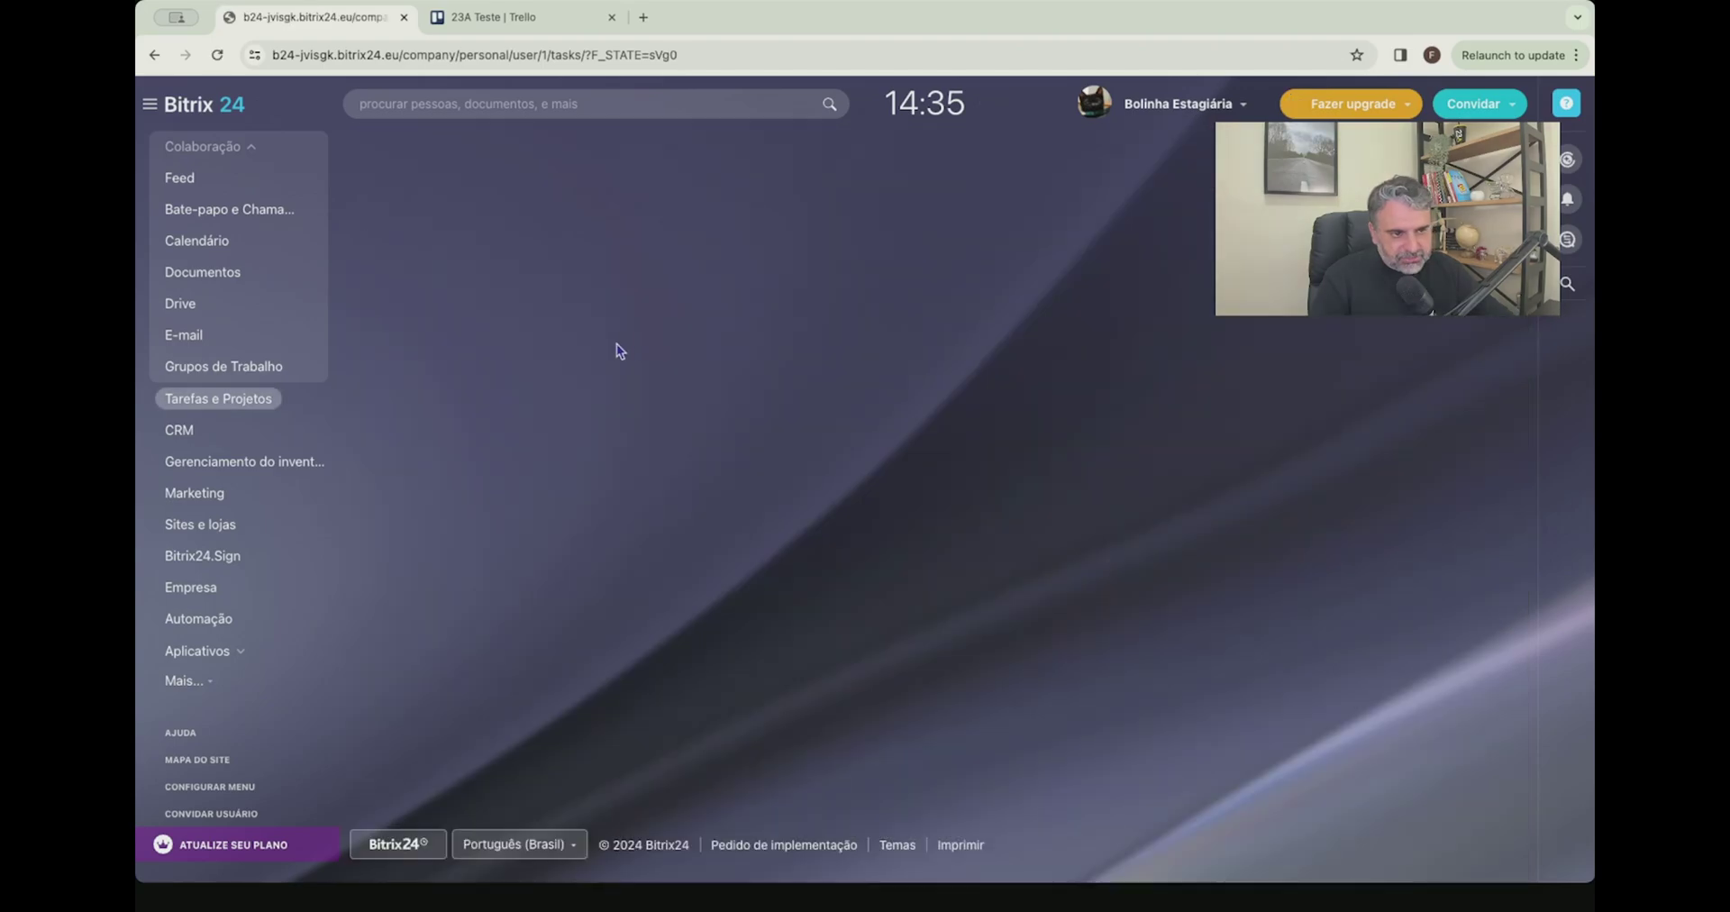
{"action": "left_click", "coordinate": [577, 275]}
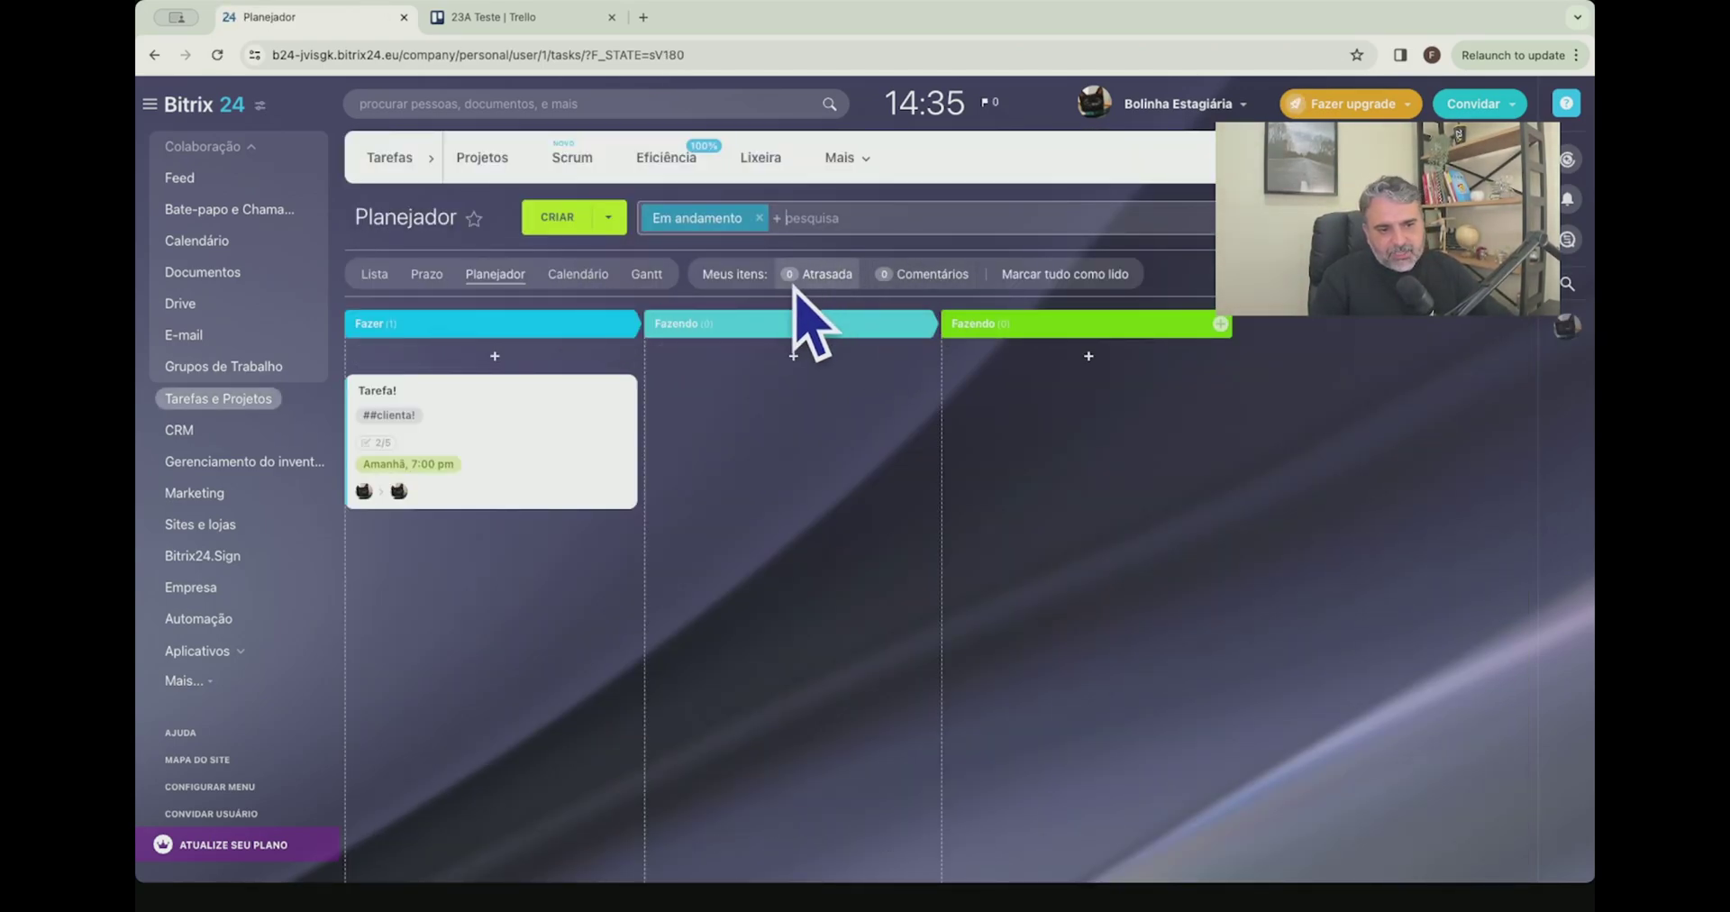
Switch to Trello and view the notifications
{"action": "left_click", "coordinate": [529, 21]}
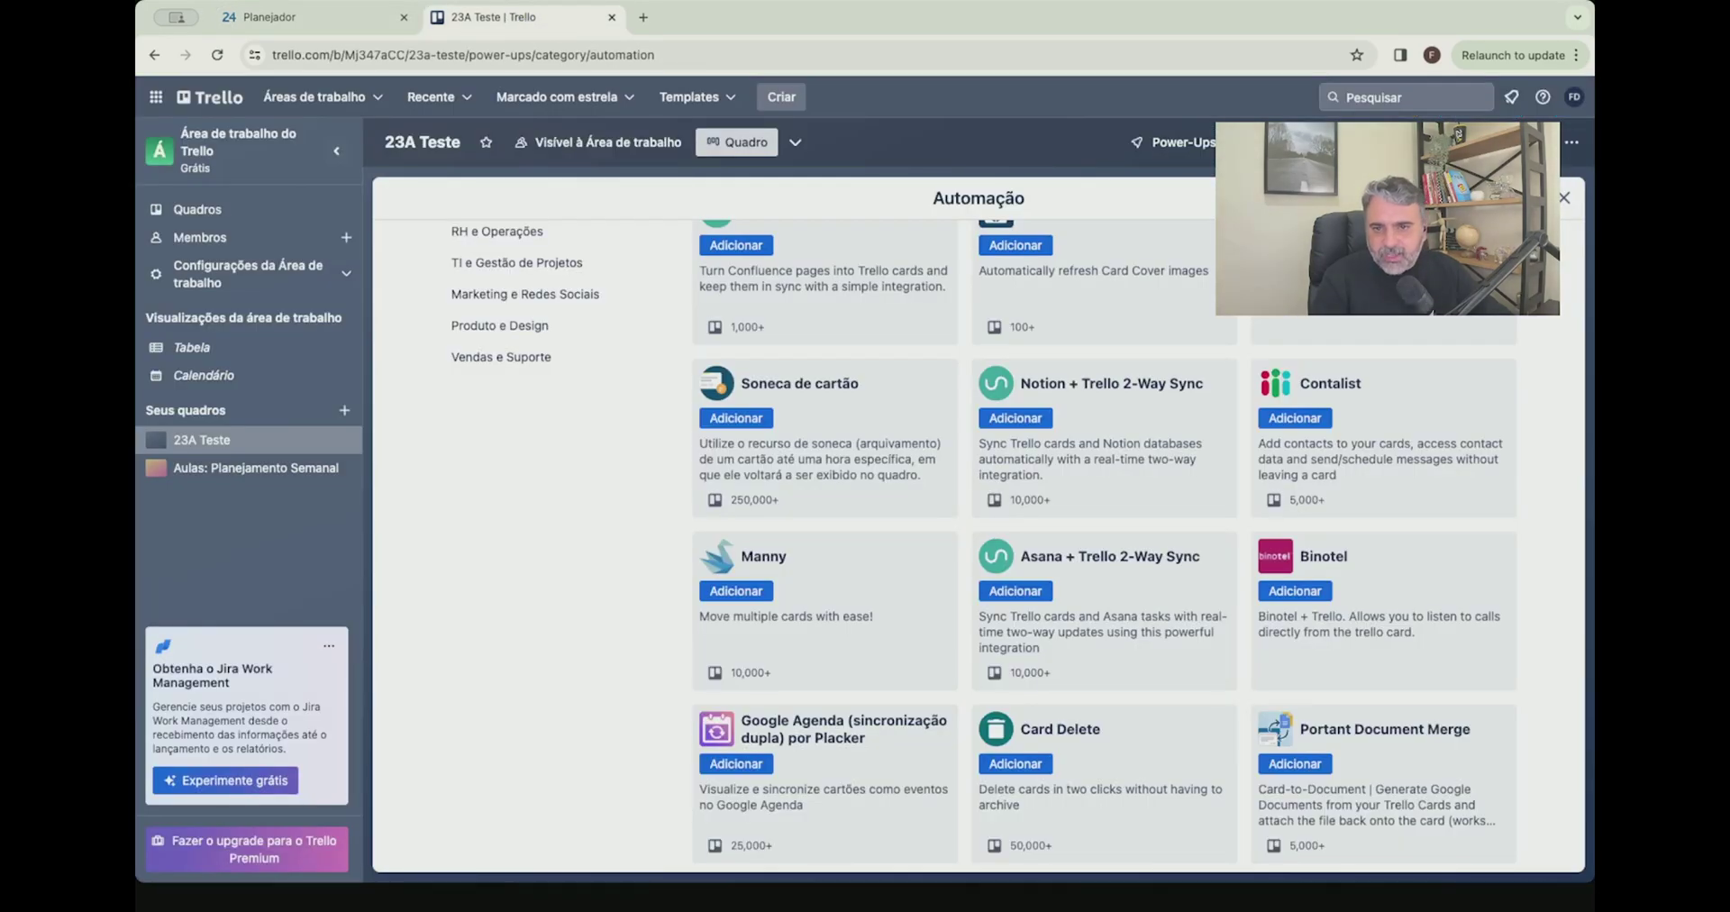
{"action": "left_click", "coordinate": [1511, 97]}
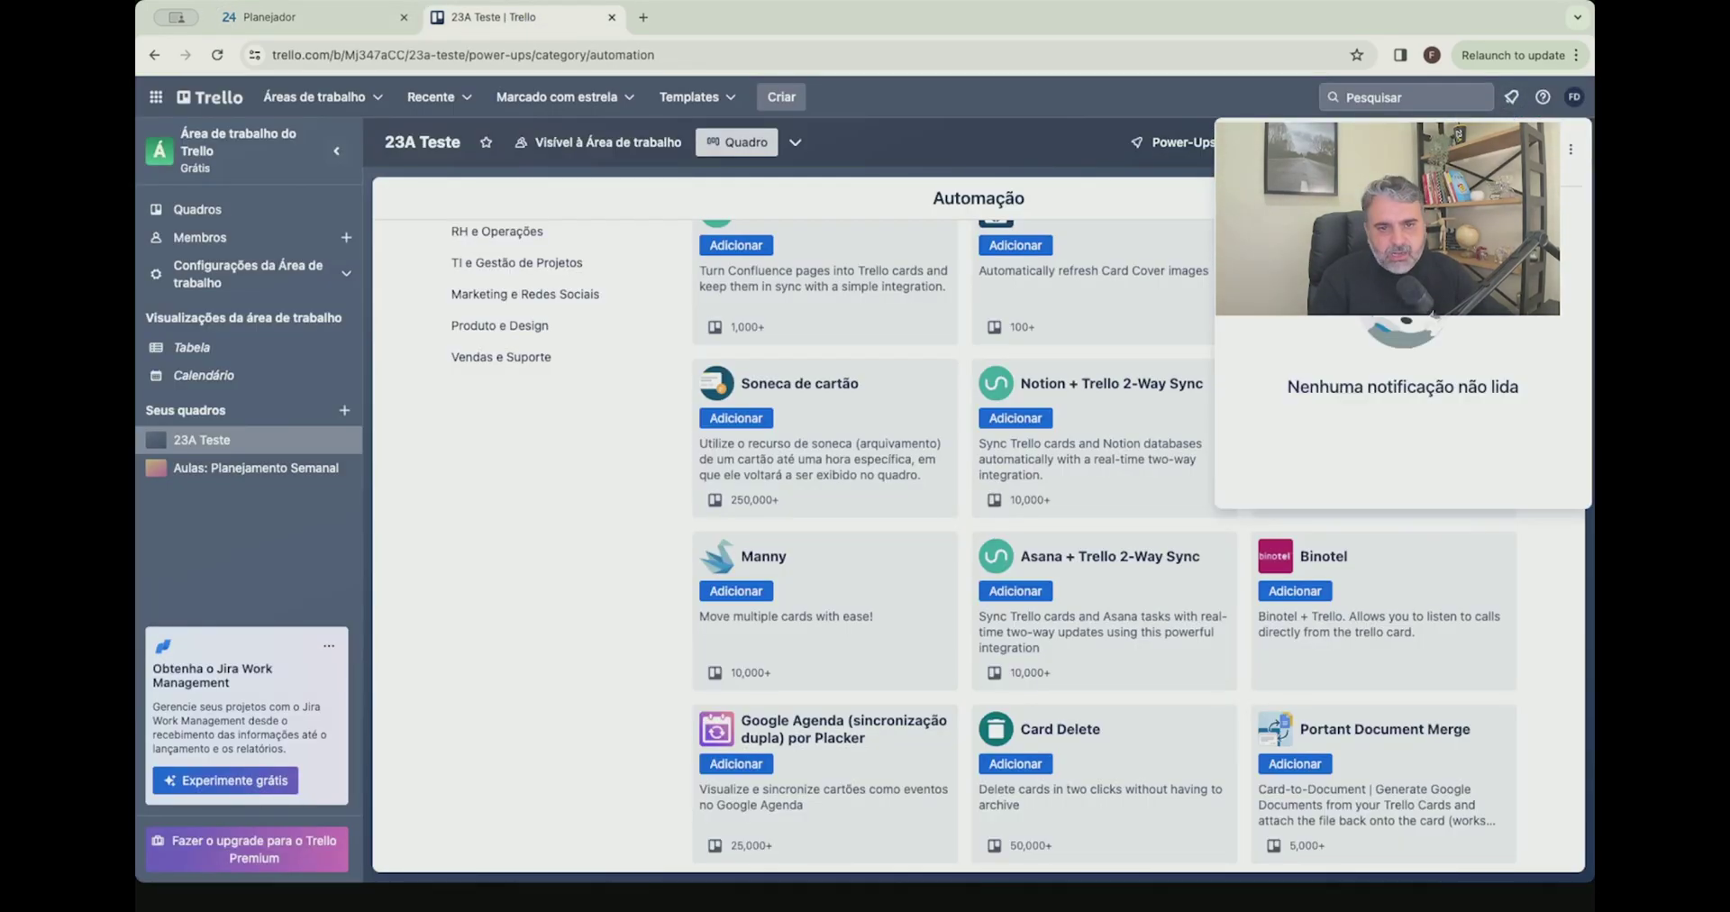
Switch to Bitrix24 and examine the filter options for tasks in the Planejador and Lista views
{"action": "left_click", "coordinate": [321, 23]}
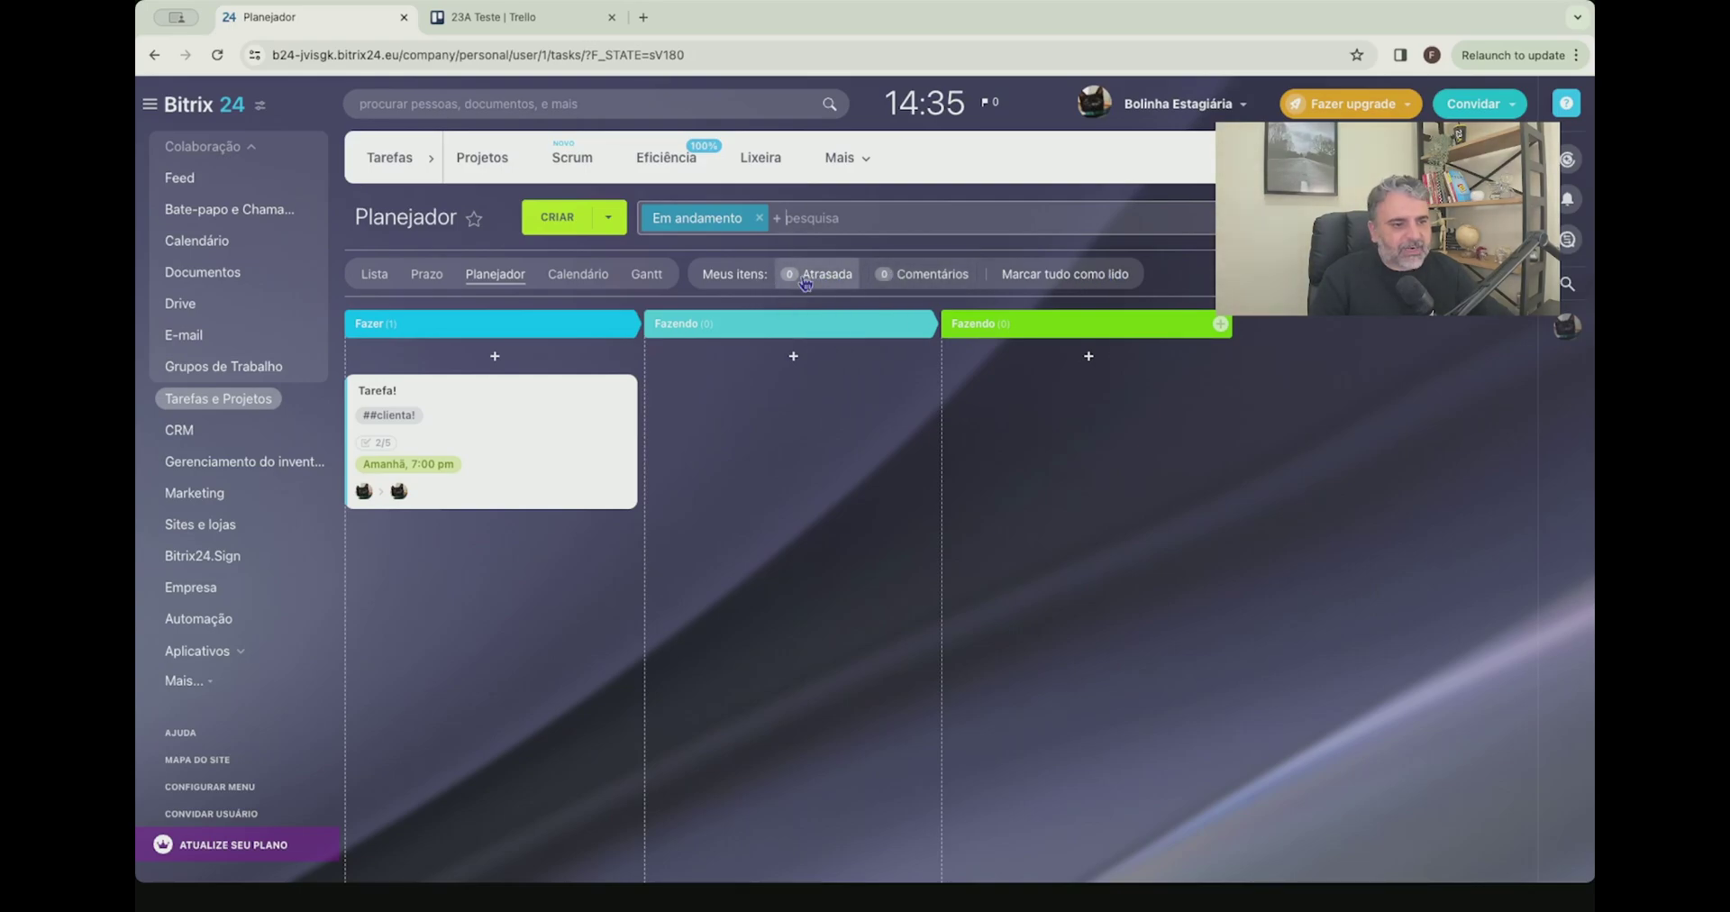
{"action": "left_click", "coordinate": [872, 217]}
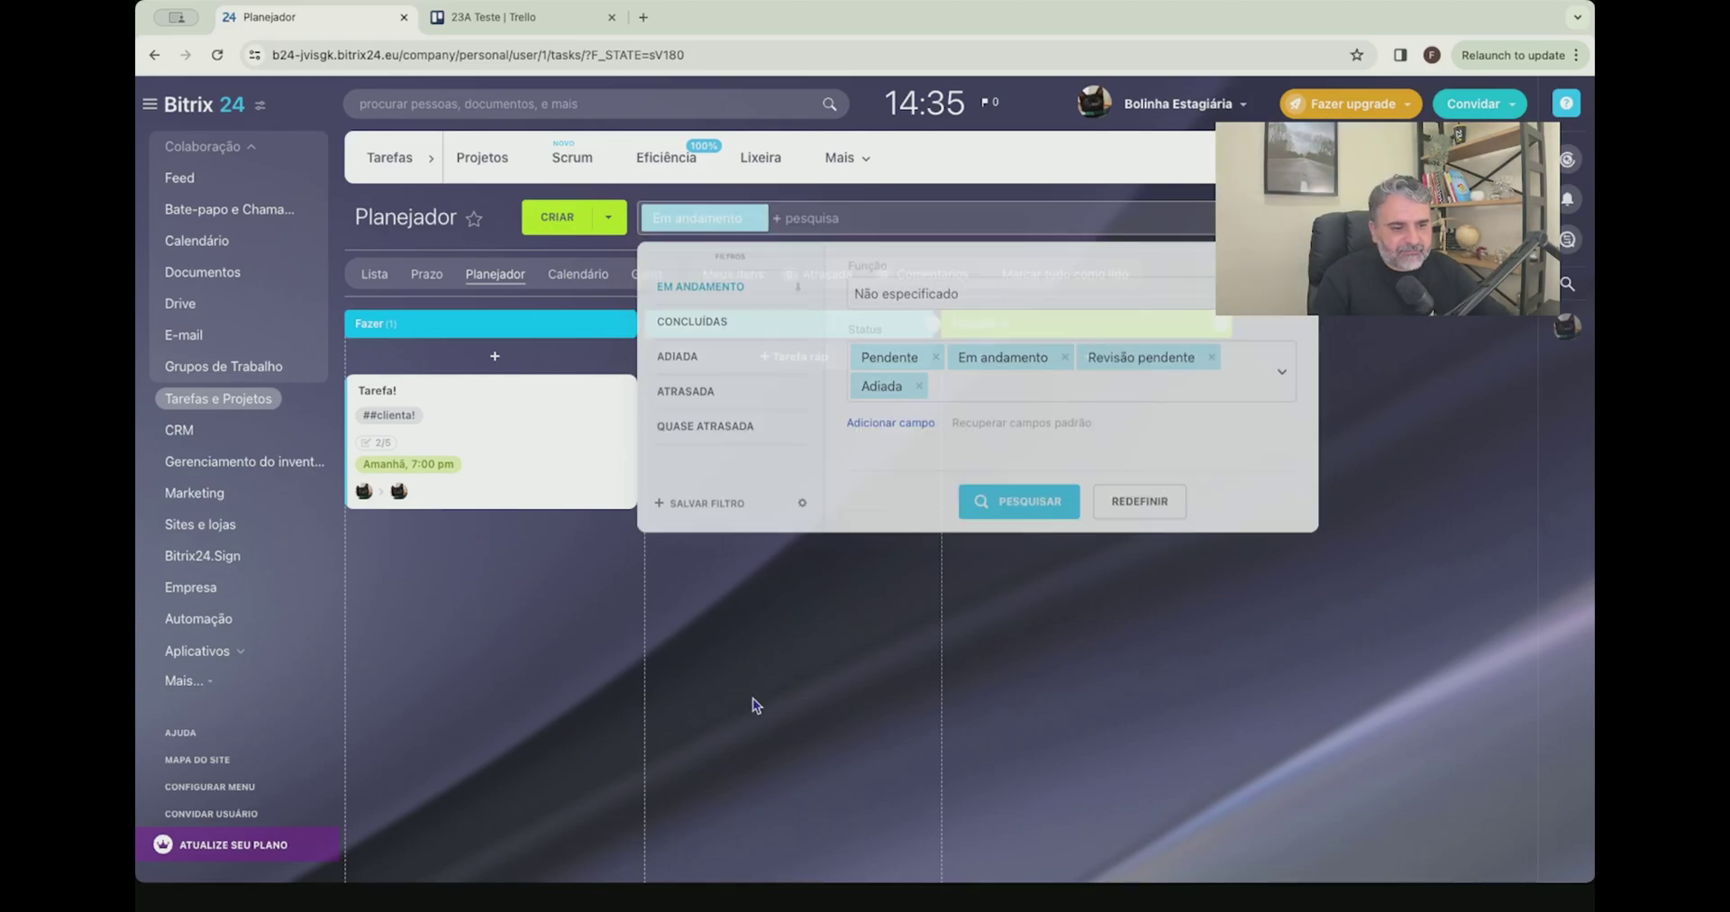
{"action": "left_click", "coordinate": [377, 278]}
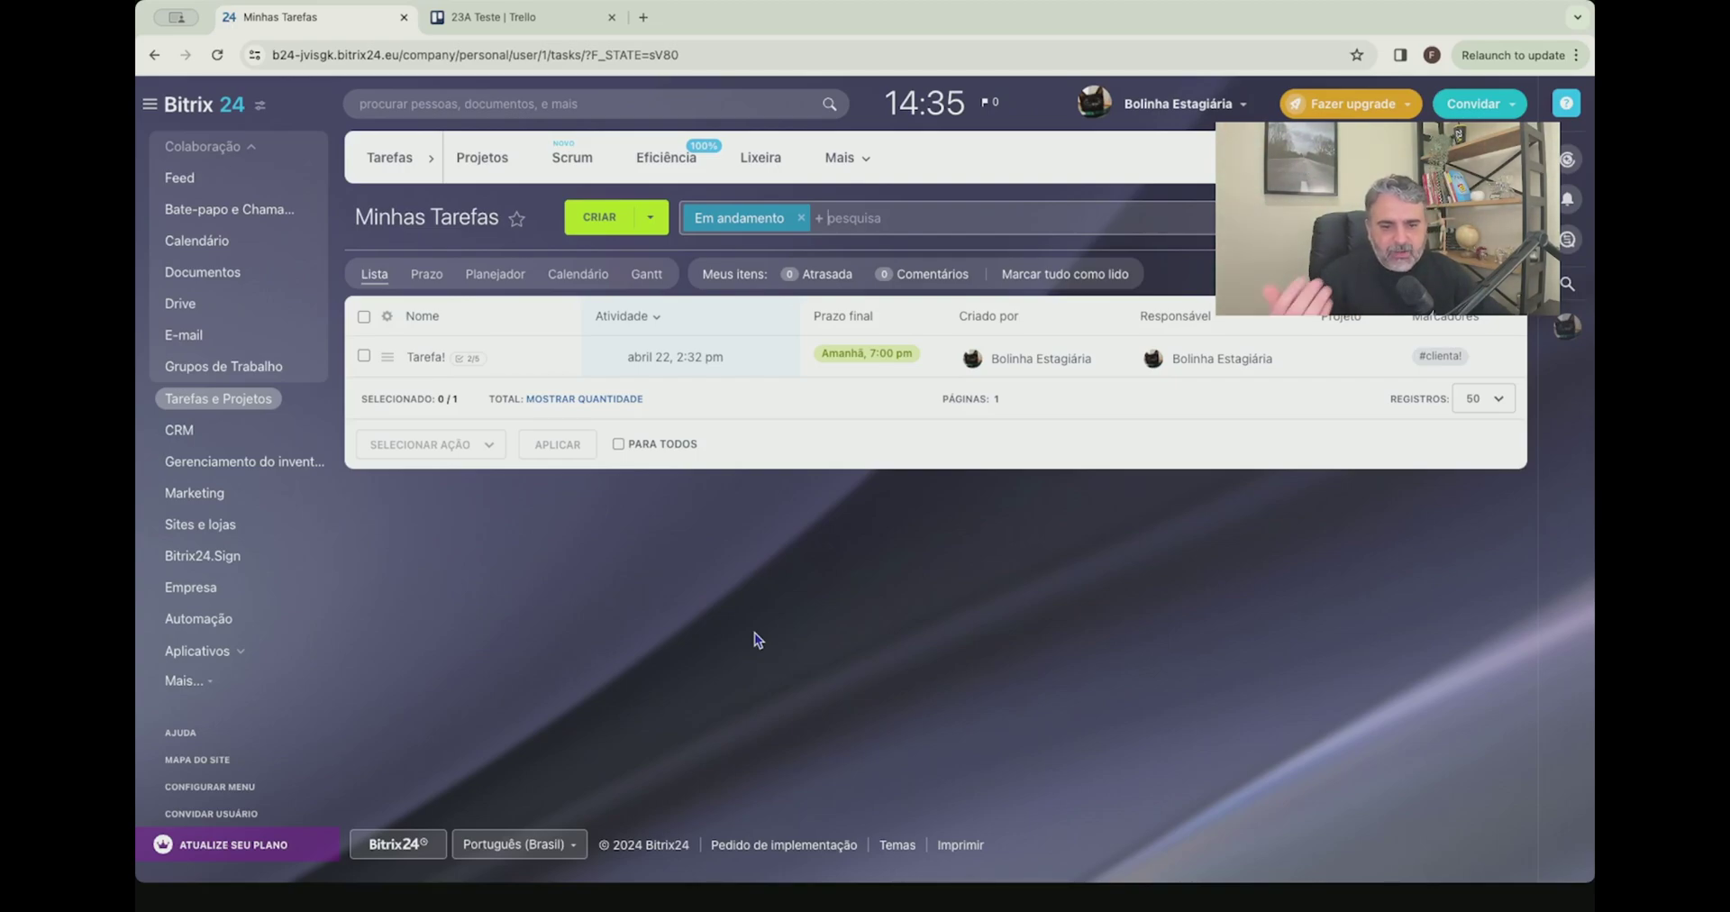
{"action": "left_click", "coordinate": [689, 236]}
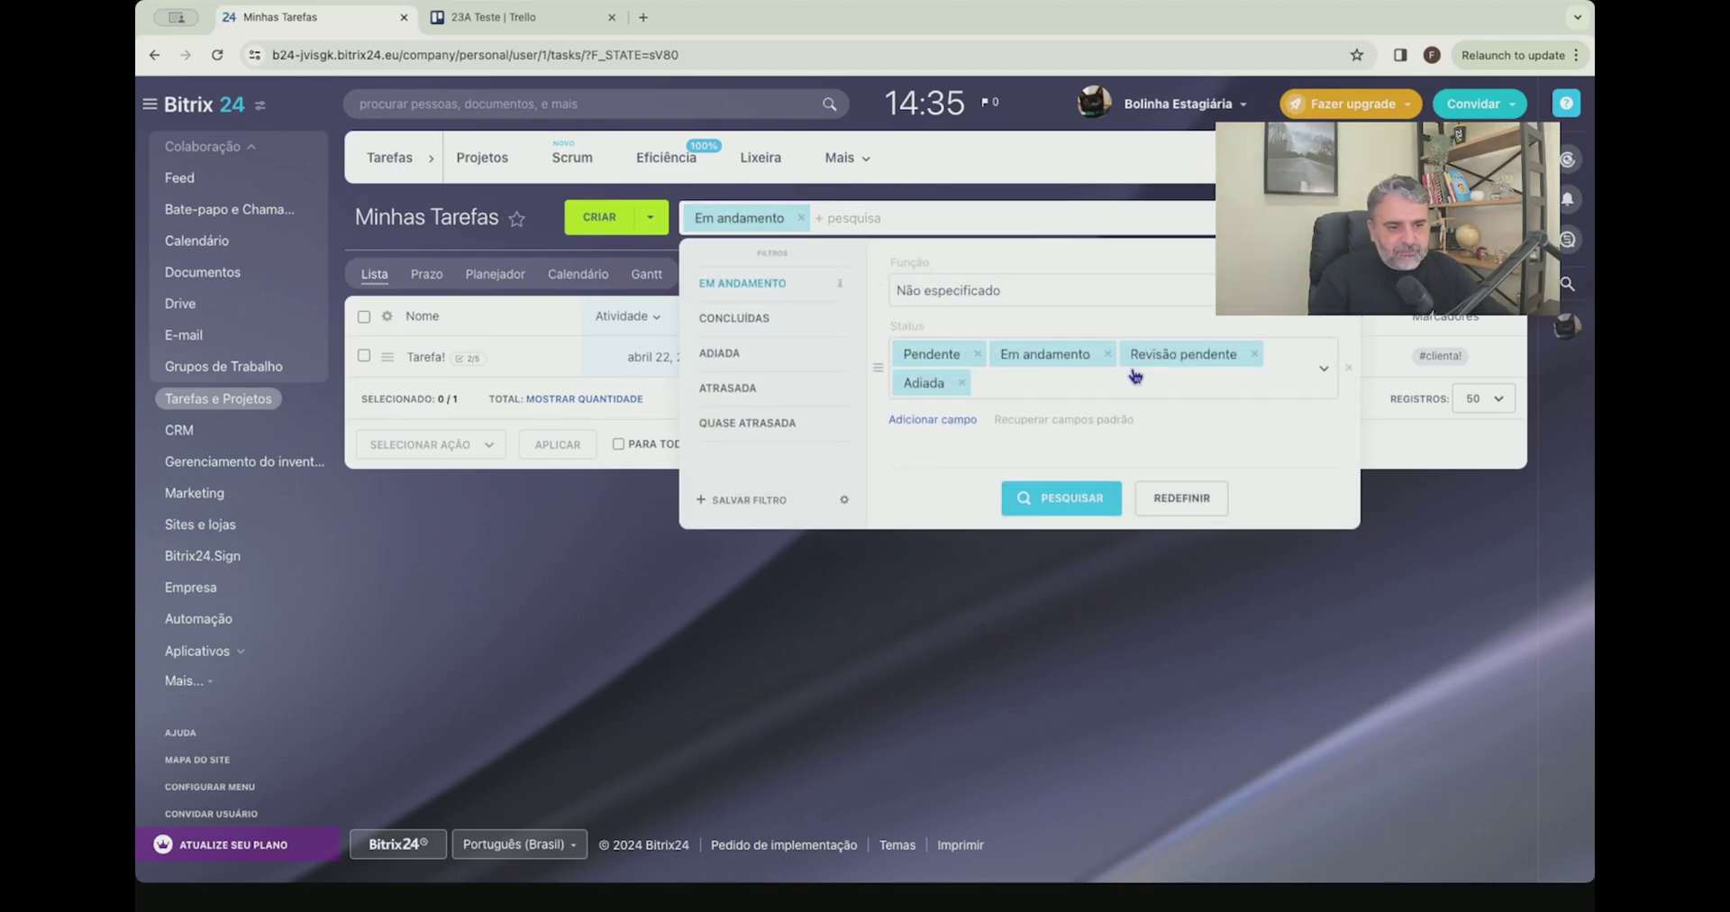
{"action": "left_click", "coordinate": [533, 495]}
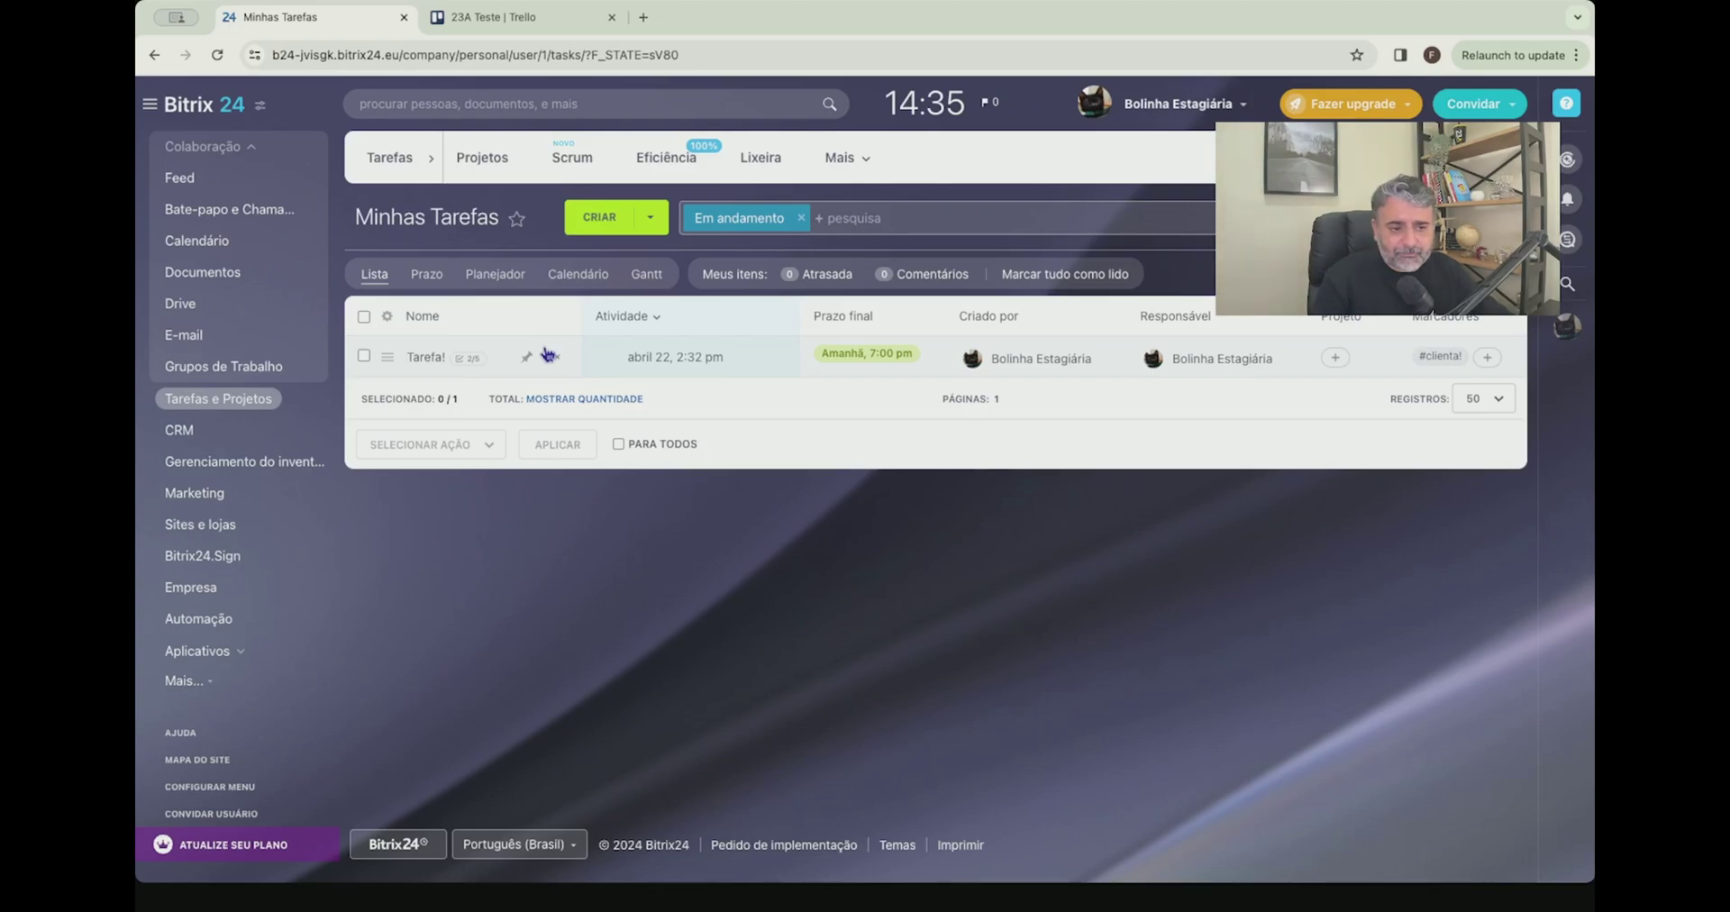
Switch to Trello and close the notifications and the Power-Ups directory to return to the 23A Teste board
{"action": "left_click", "coordinate": [517, 17]}
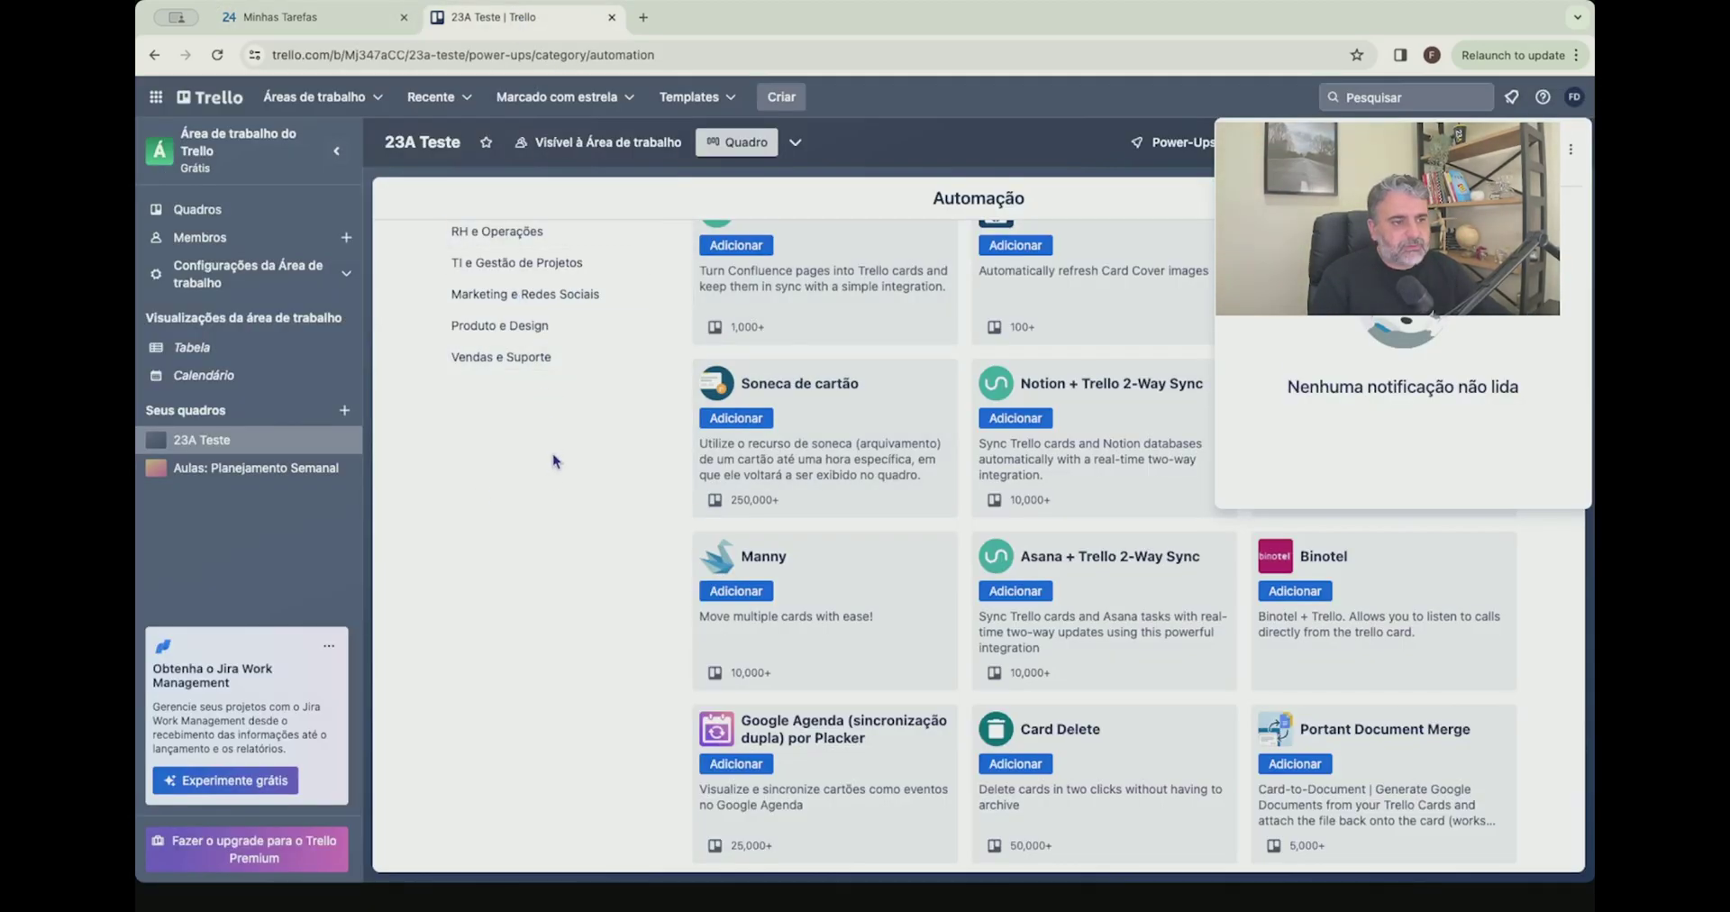
{"action": "key", "text": "Escape"}
{"action": "key", "text": "Escape"}
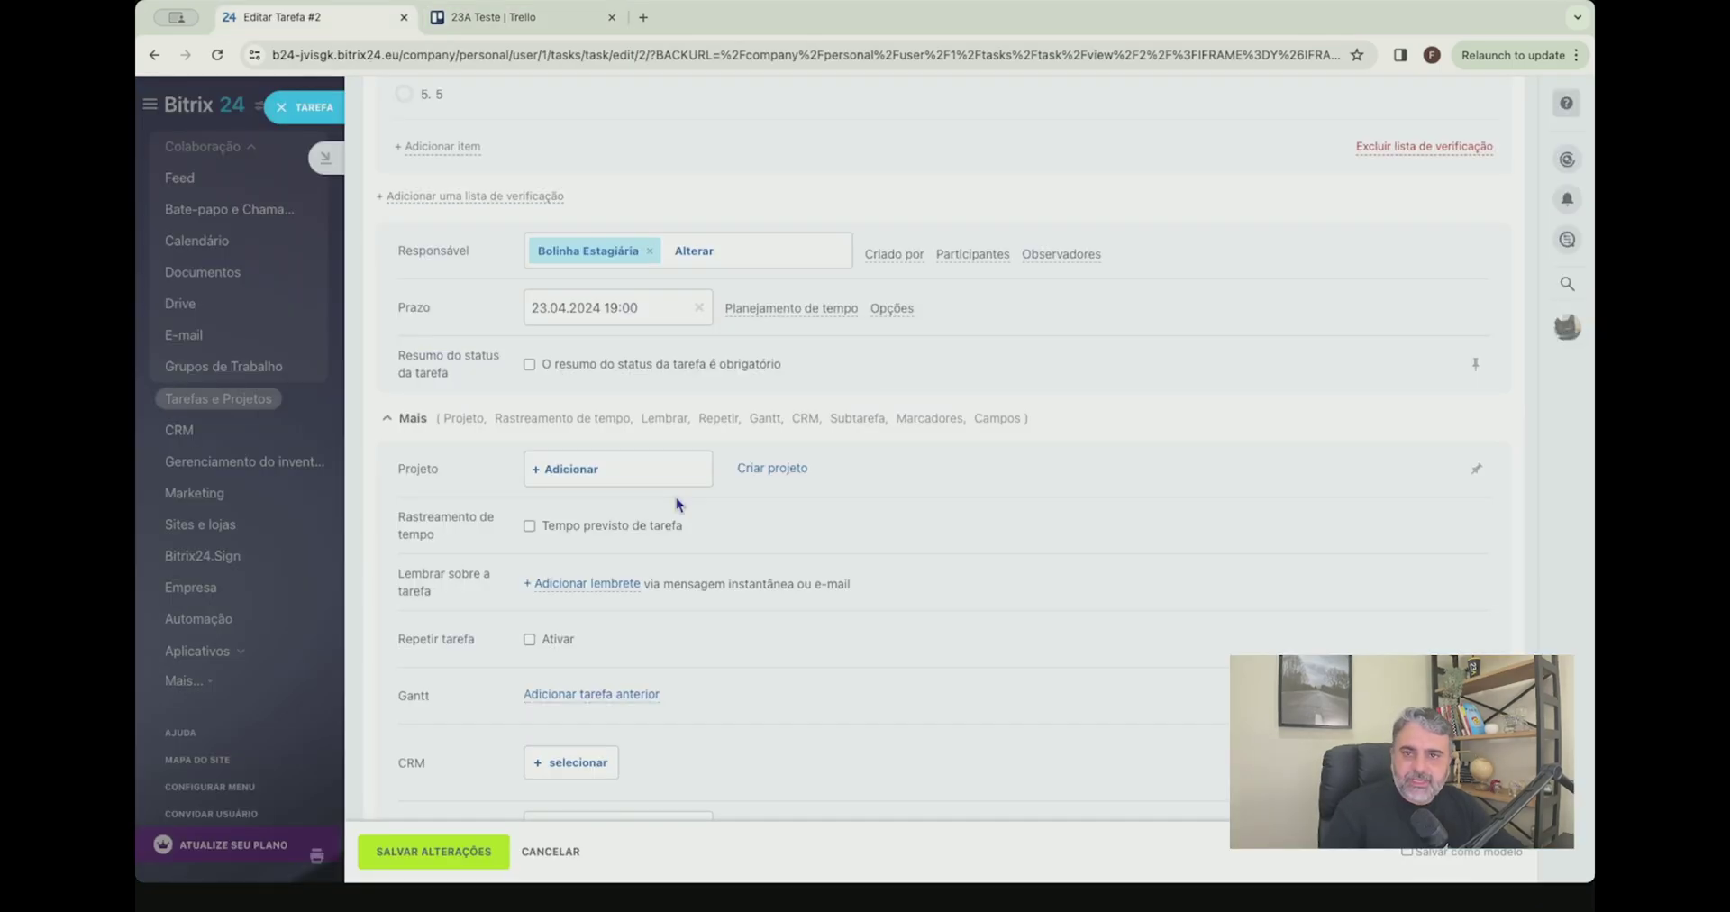
Make the status summary mandatory for the Bitrix24 task and save the changes
{"action": "left_click_drag", "start_coordinate": [399, 352], "coordinate": [769, 368]}
{"action": "left_click", "coordinate": [863, 369]}
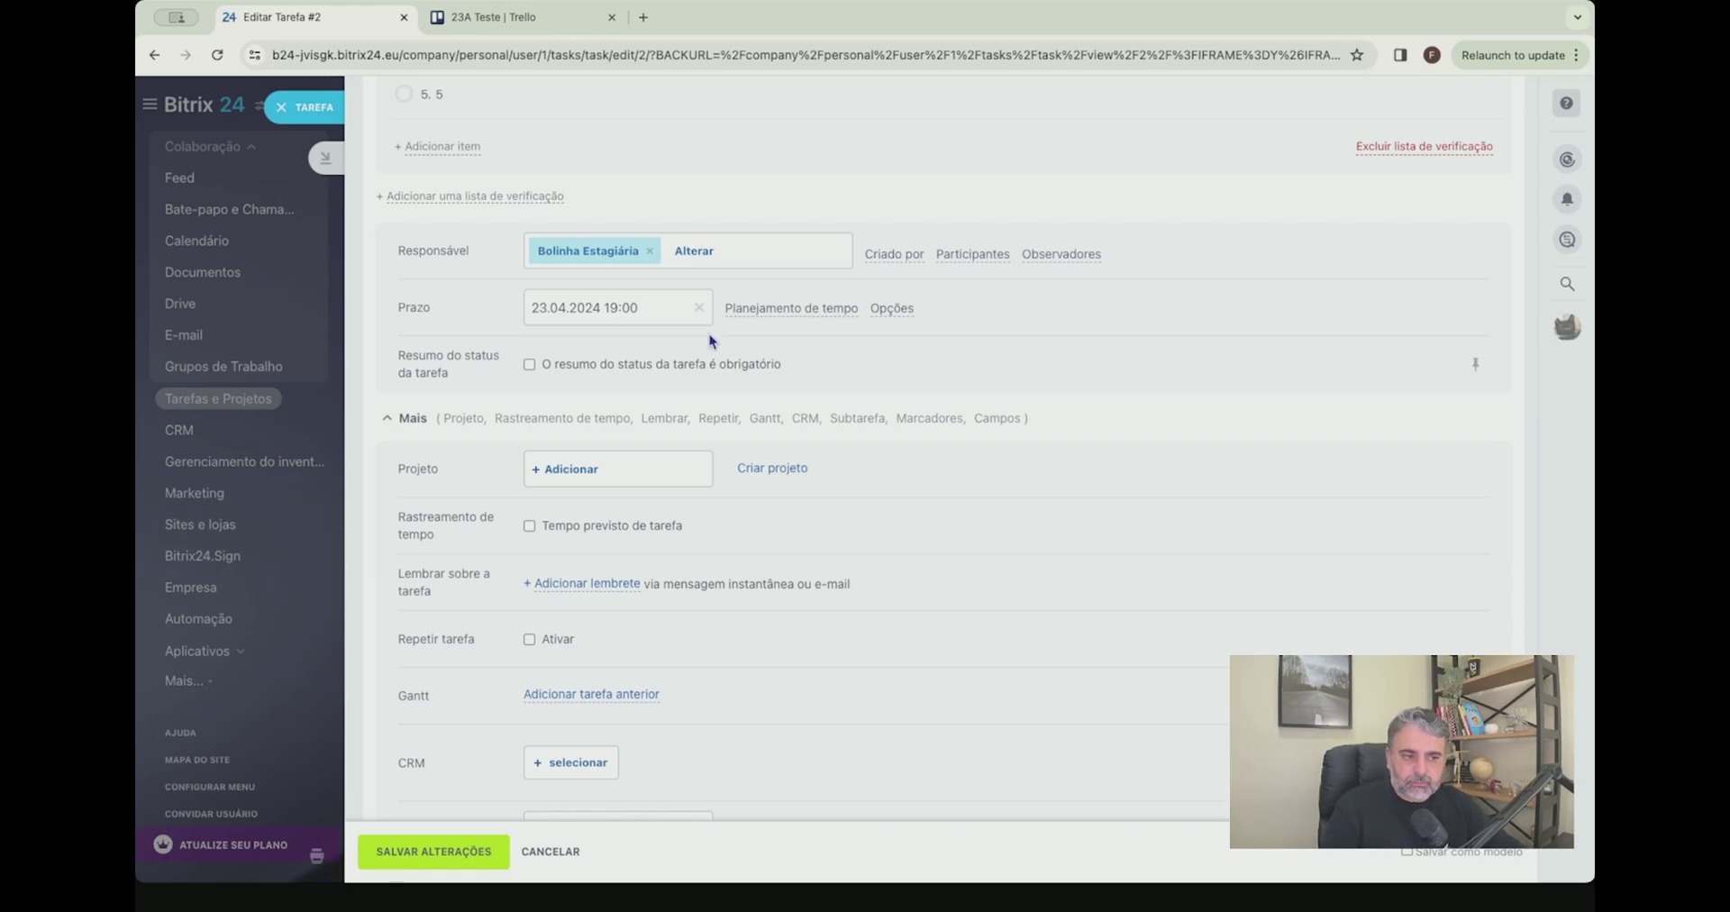
{"action": "left_click", "coordinate": [529, 364]}
{"action": "left_click", "coordinate": [482, 854]}
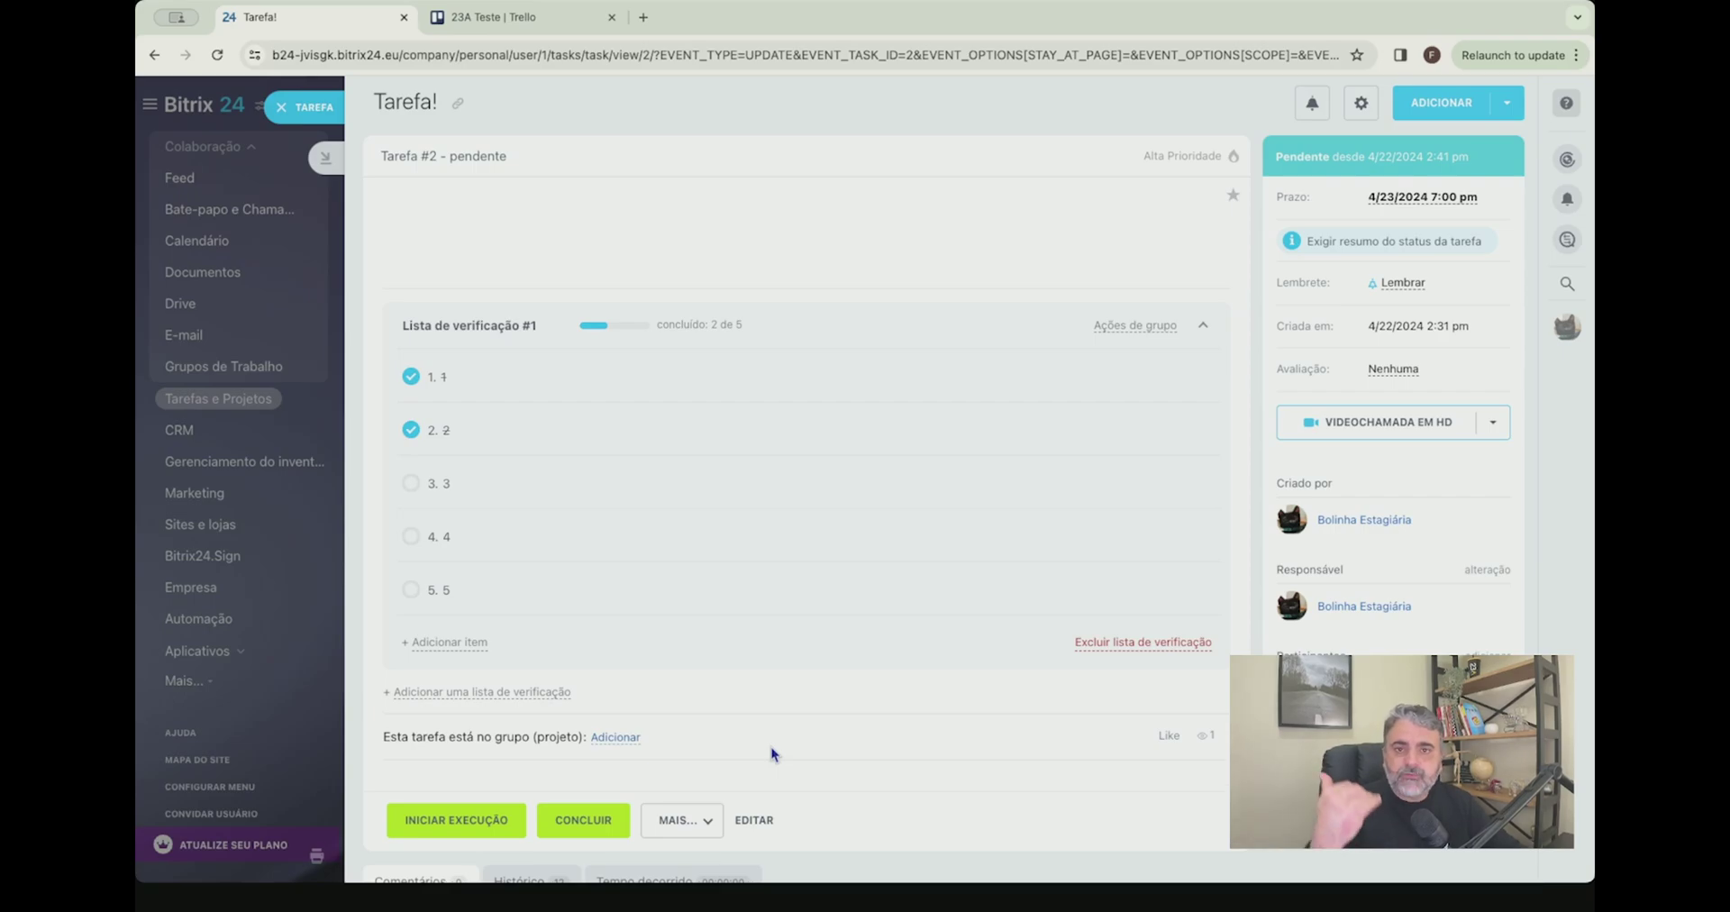
{"action": "scroll", "coordinate": [784, 644], "scroll_direction": "down", "scroll_amount": 2}
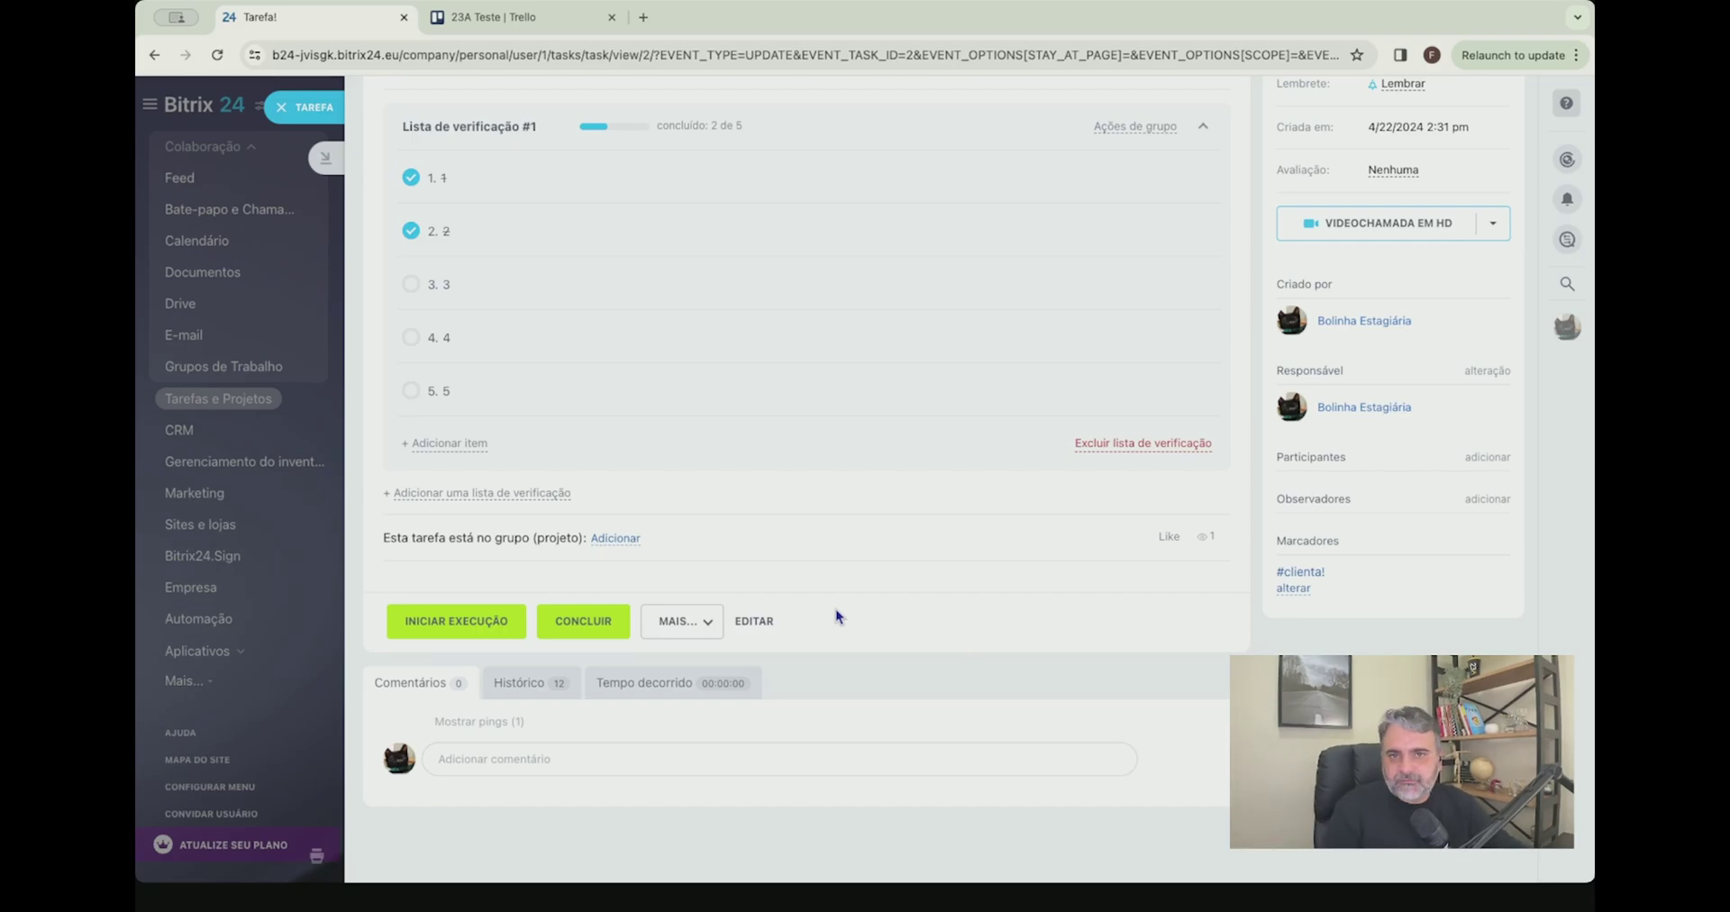
Switch to Trello, look through the Planejamento card's options and close the card
{"action": "key", "text": "ctrl+Tab"}
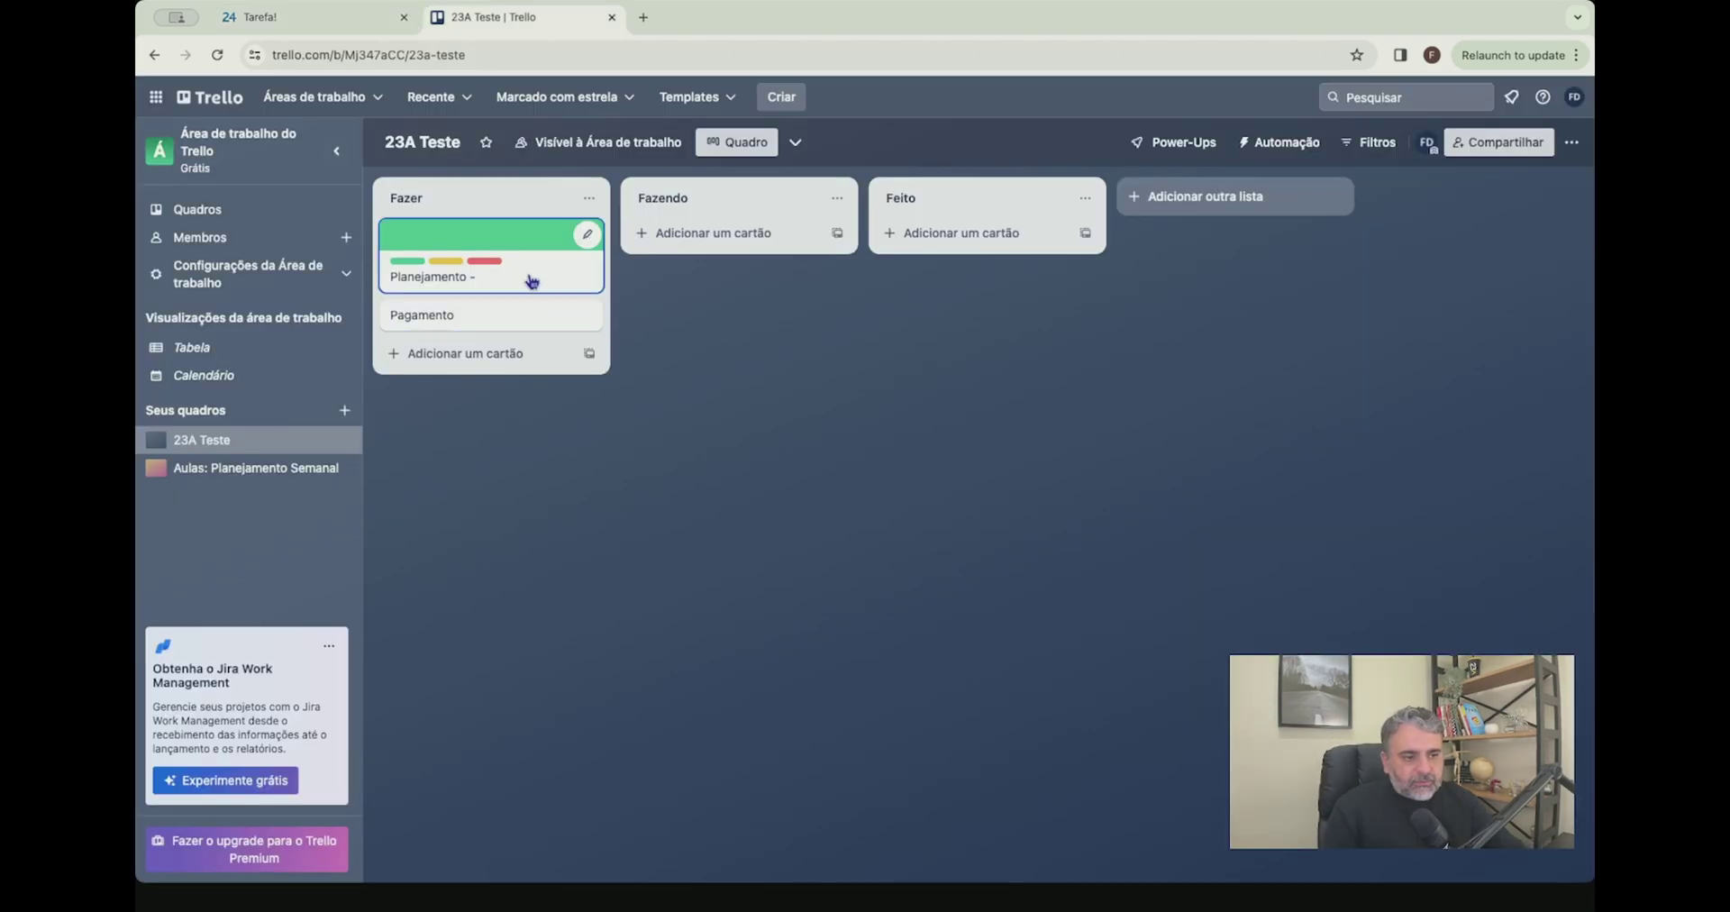
{"action": "left_click", "coordinate": [451, 270]}
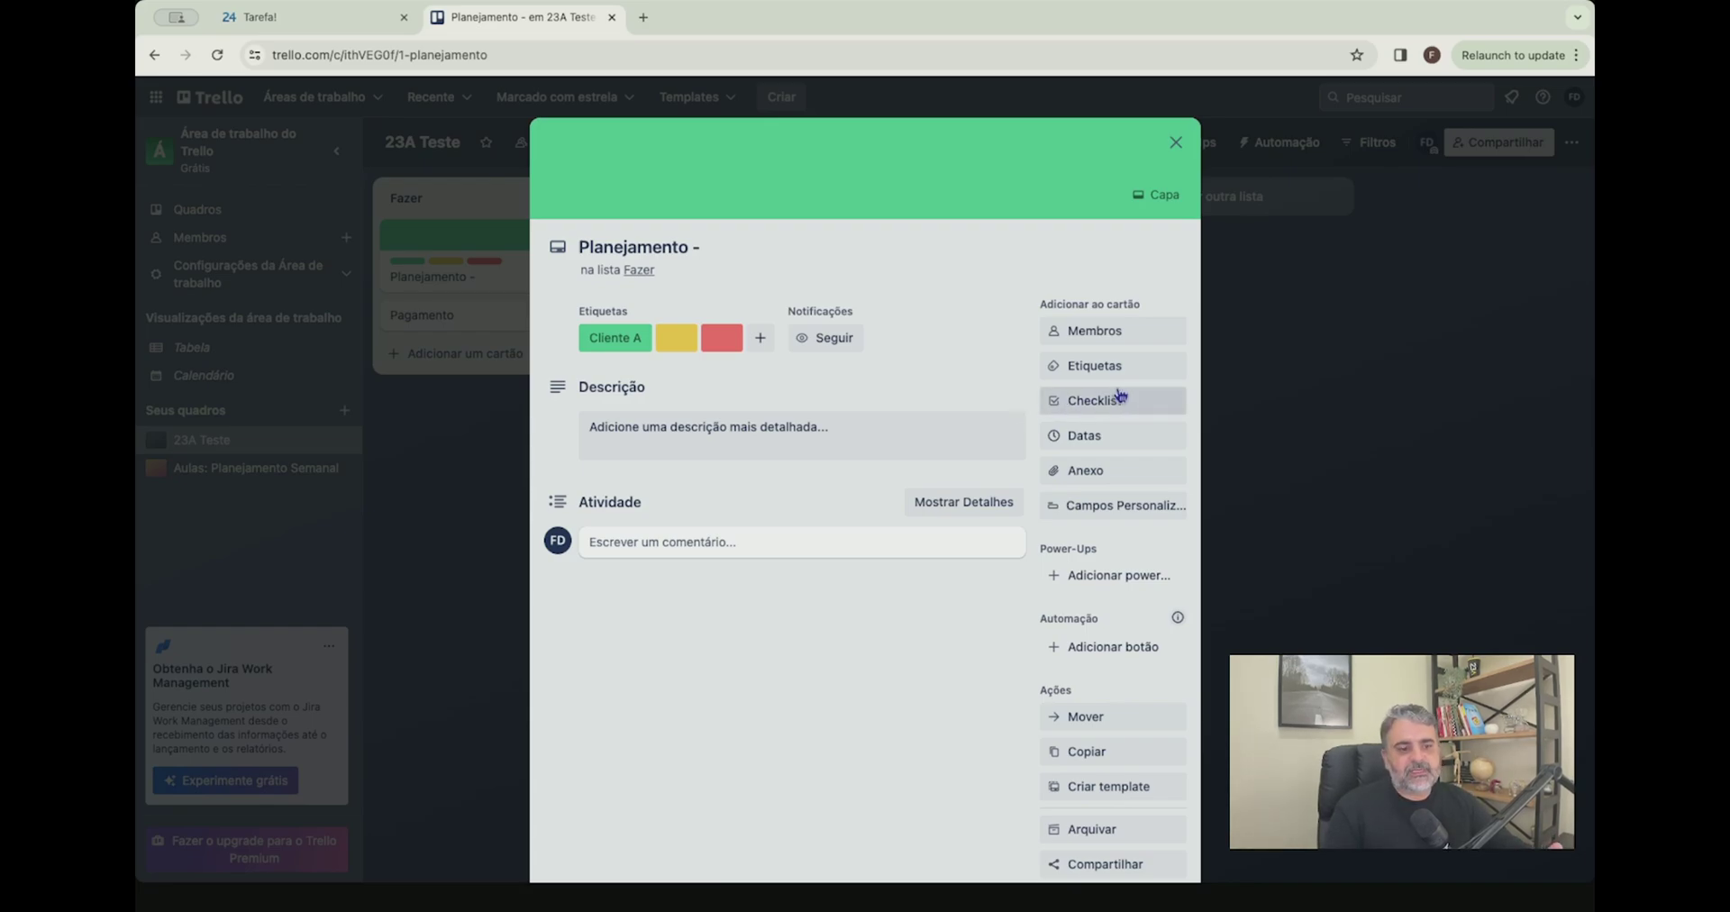
{"action": "left_click", "coordinate": [1175, 141]}
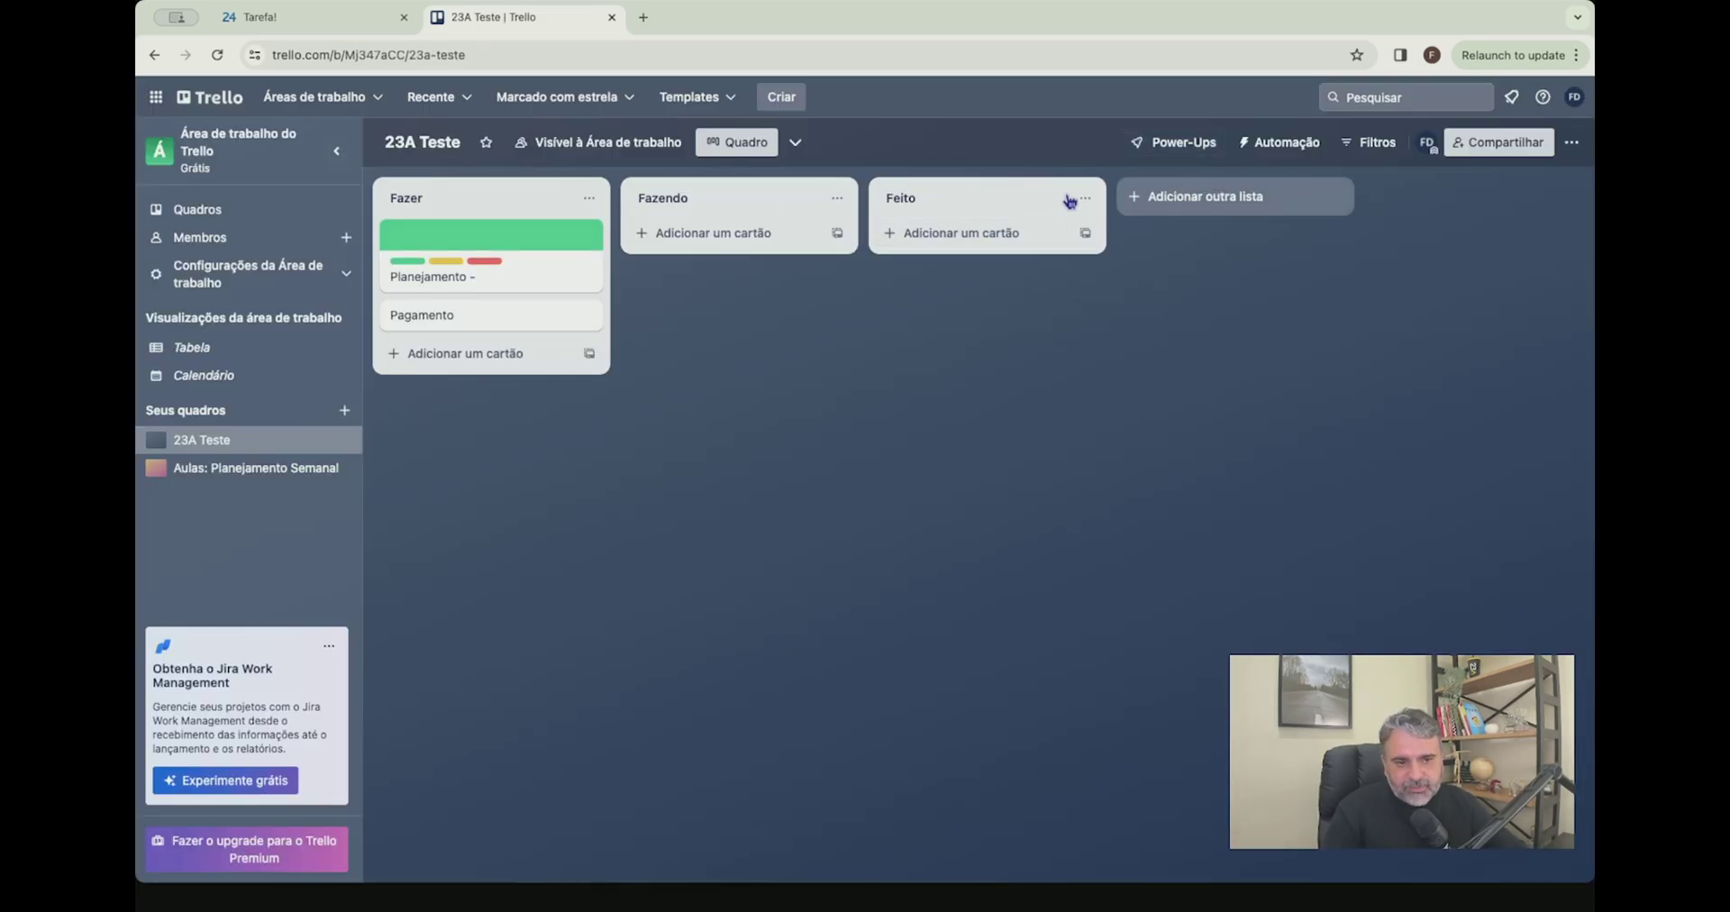
Add a list named "Em revisão" to the board and move it between Fazendo and Feito
{"action": "left_click", "coordinate": [1136, 200]}
{"action": "type", "text": "Em re"}
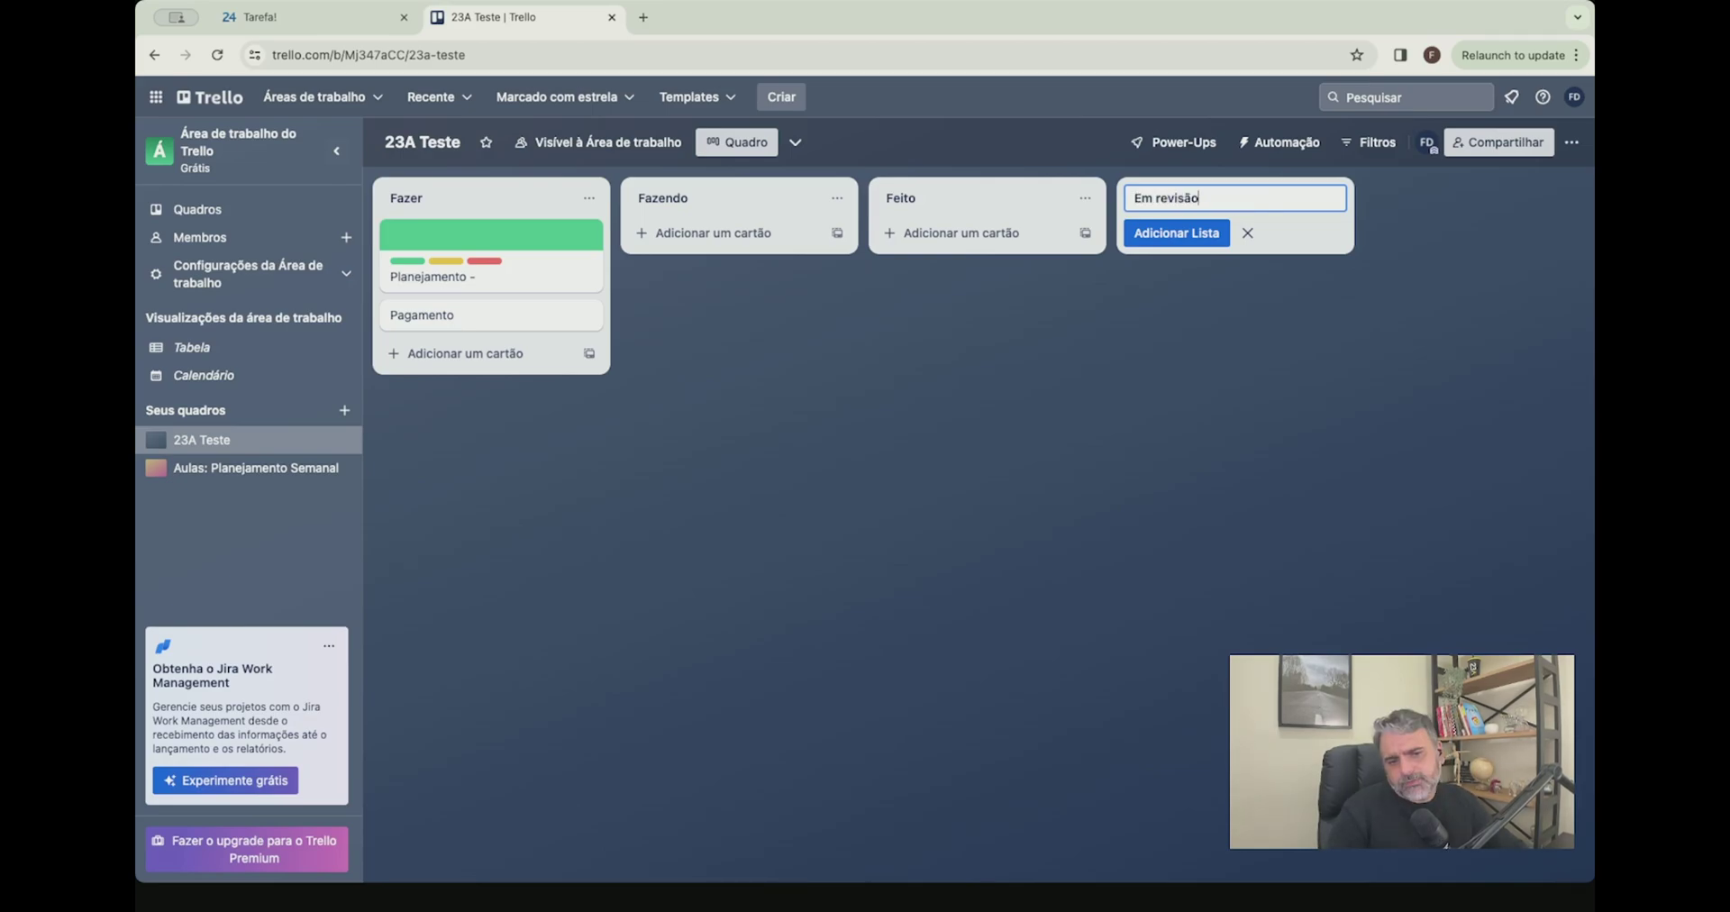
{"action": "type", "text": "visão"}
{"action": "key", "text": "Return"}
{"action": "left_click_drag", "start_coordinate": [1163, 198], "coordinate": [955, 203]}
{"action": "left_click_drag", "start_coordinate": [491, 270], "coordinate": [518, 243]}
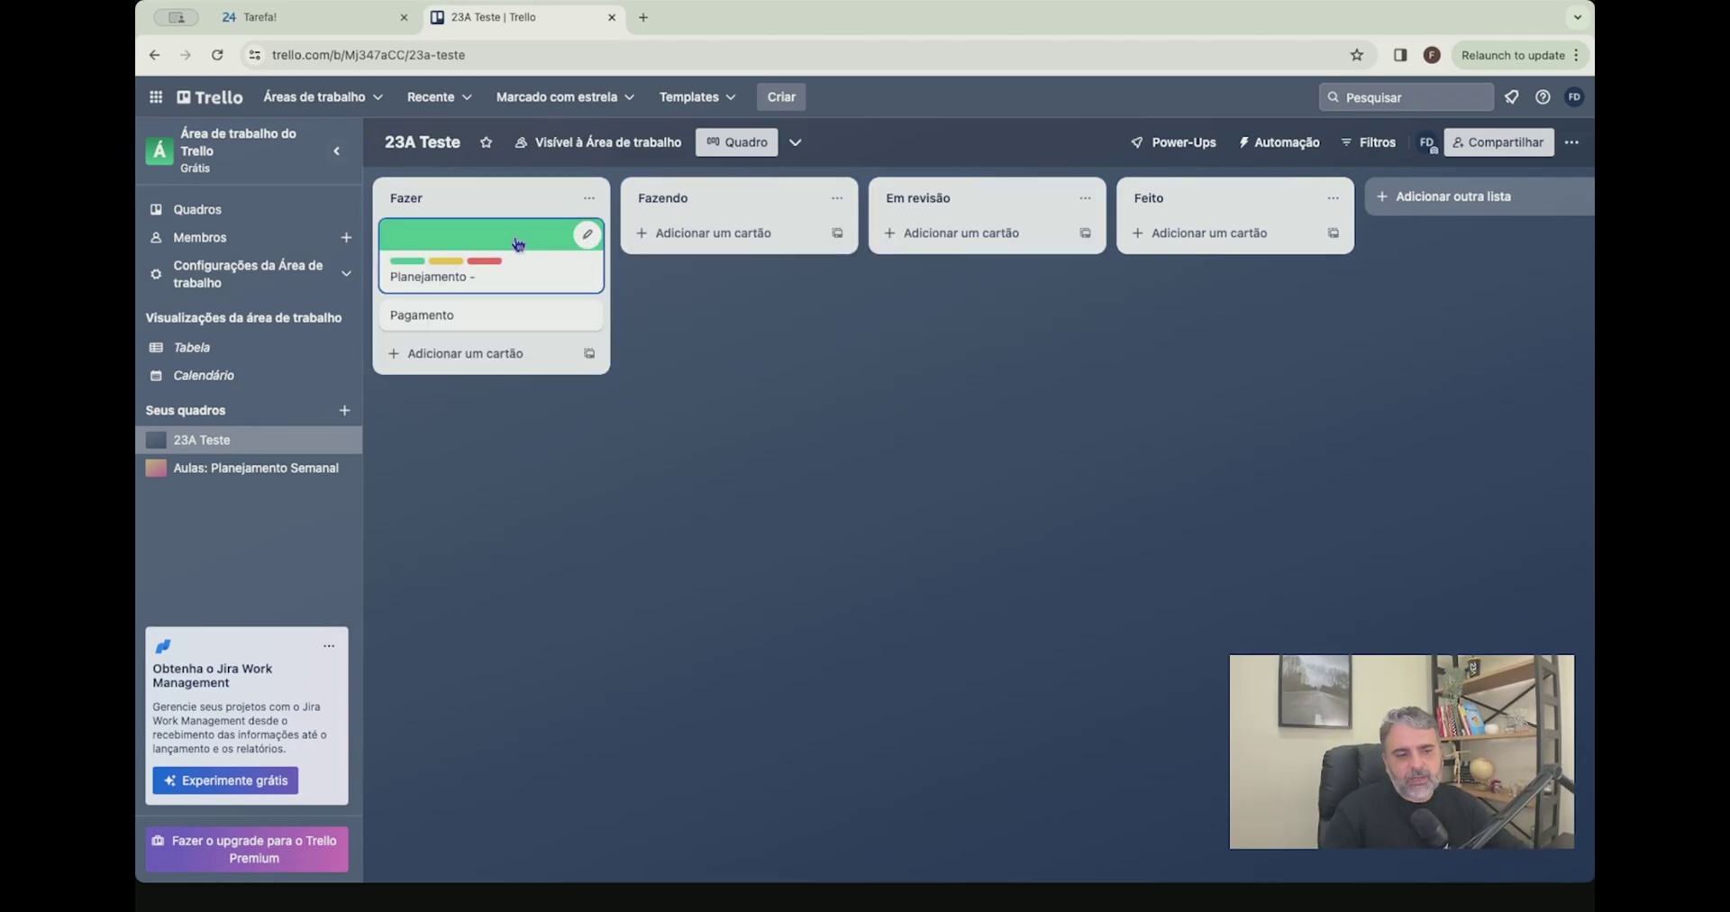
Look through Trello's Rules, Scheduled, Due date, Card buttons and Board buttons automation sections
{"action": "key", "text": "ctrl+Tab"}
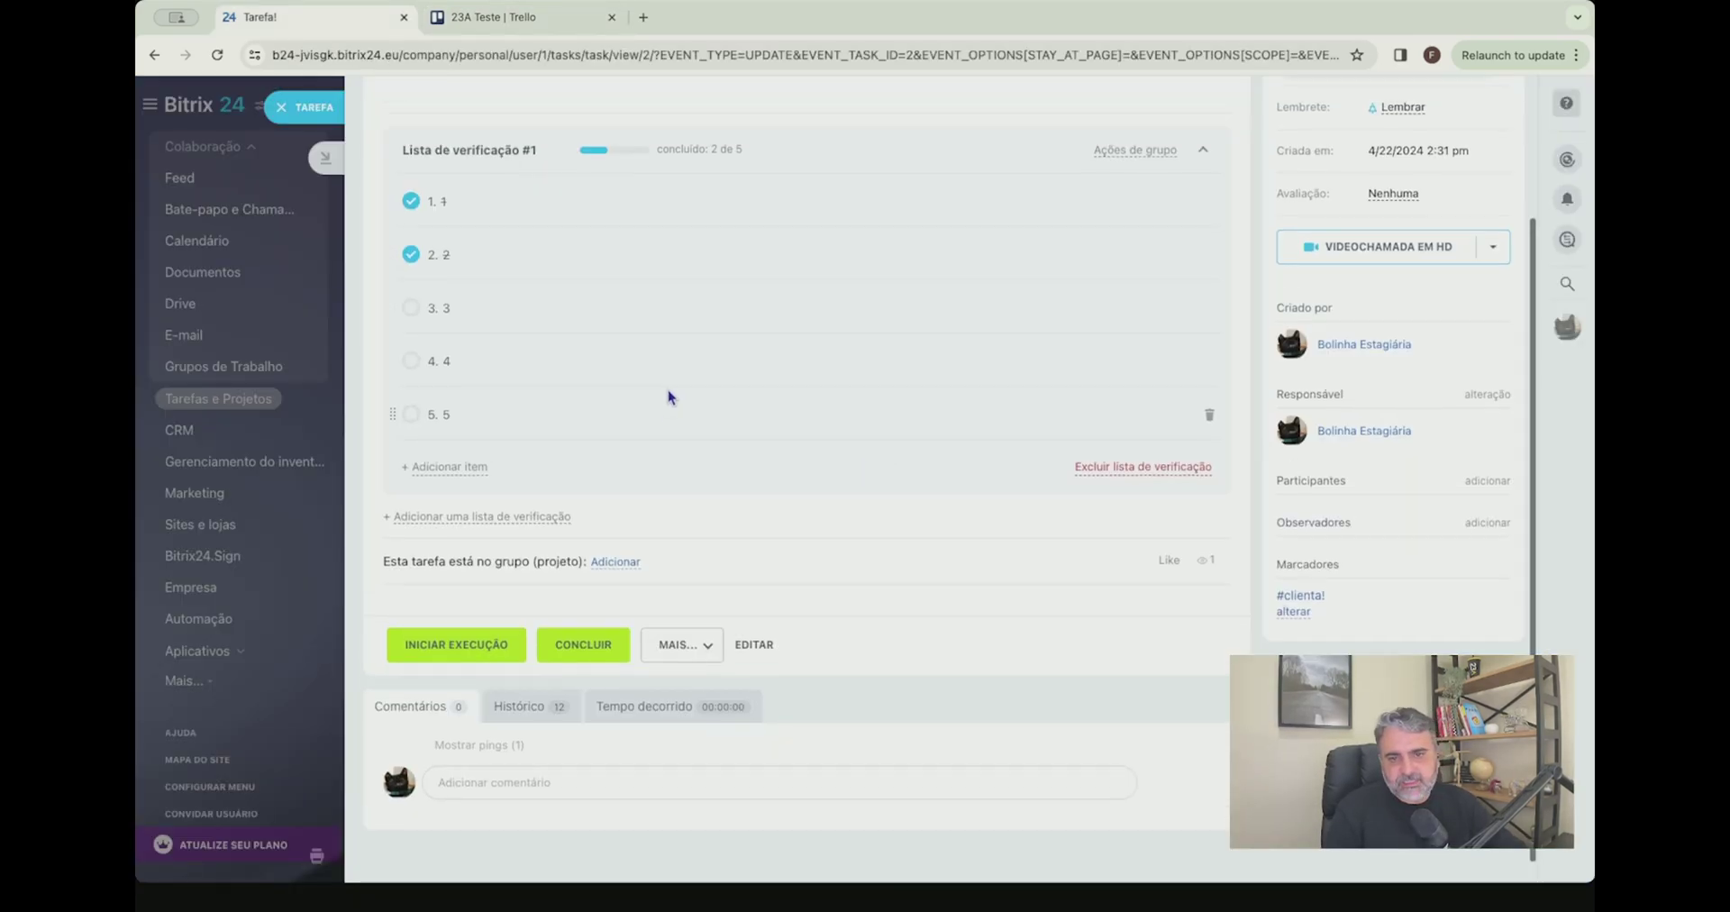
{"action": "key", "text": "ctrl+Tab"}
{"action": "left_click", "coordinate": [470, 296]}
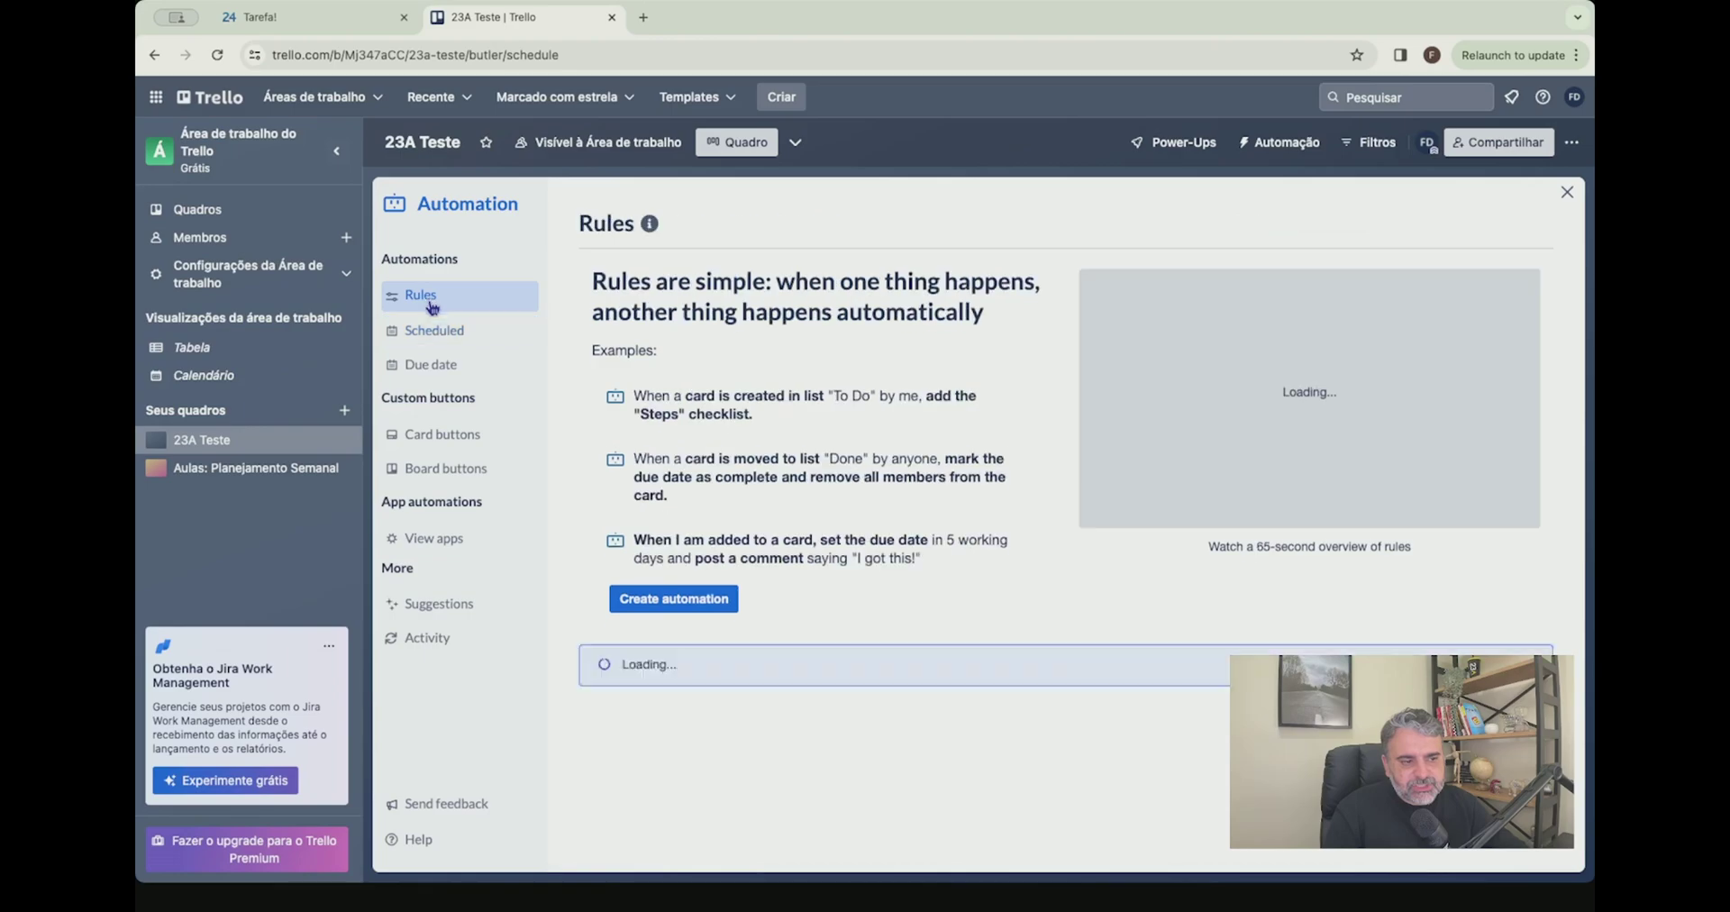
{"action": "left_click", "coordinate": [437, 331]}
{"action": "left_click", "coordinate": [434, 364]}
{"action": "left_click", "coordinate": [457, 433]}
{"action": "left_click", "coordinate": [445, 467]}
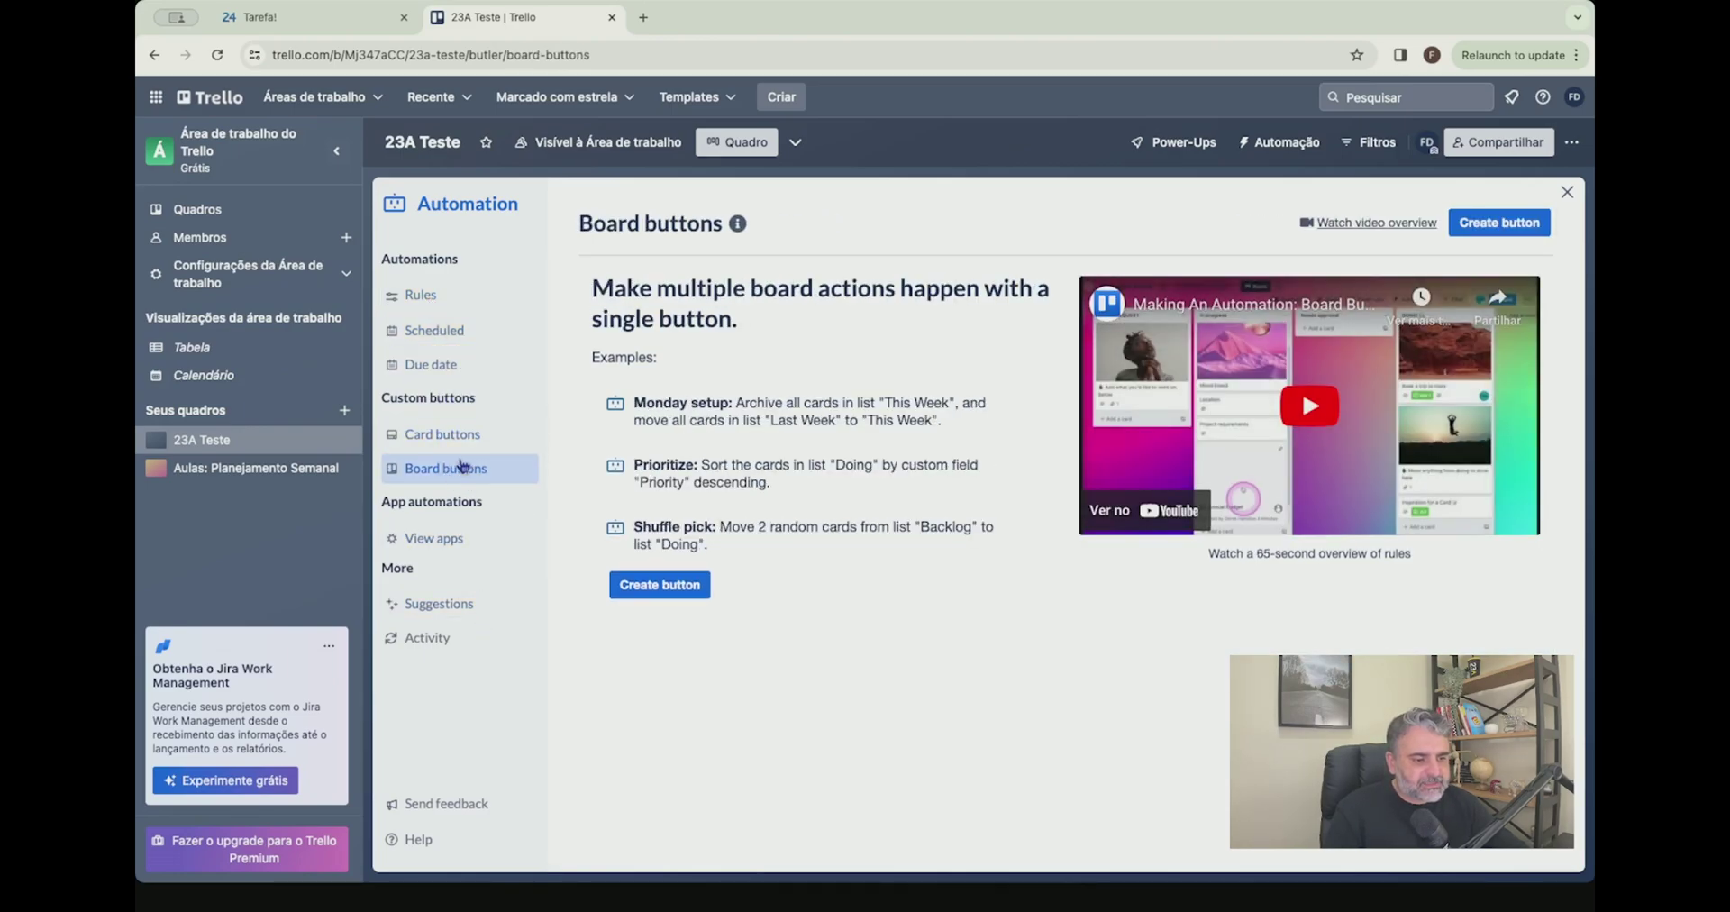
Switch to Bitrix24, open the task for editing and review its additional options, from Projeto to Tarefas dependentes
{"action": "left_click", "coordinate": [261, 17]}
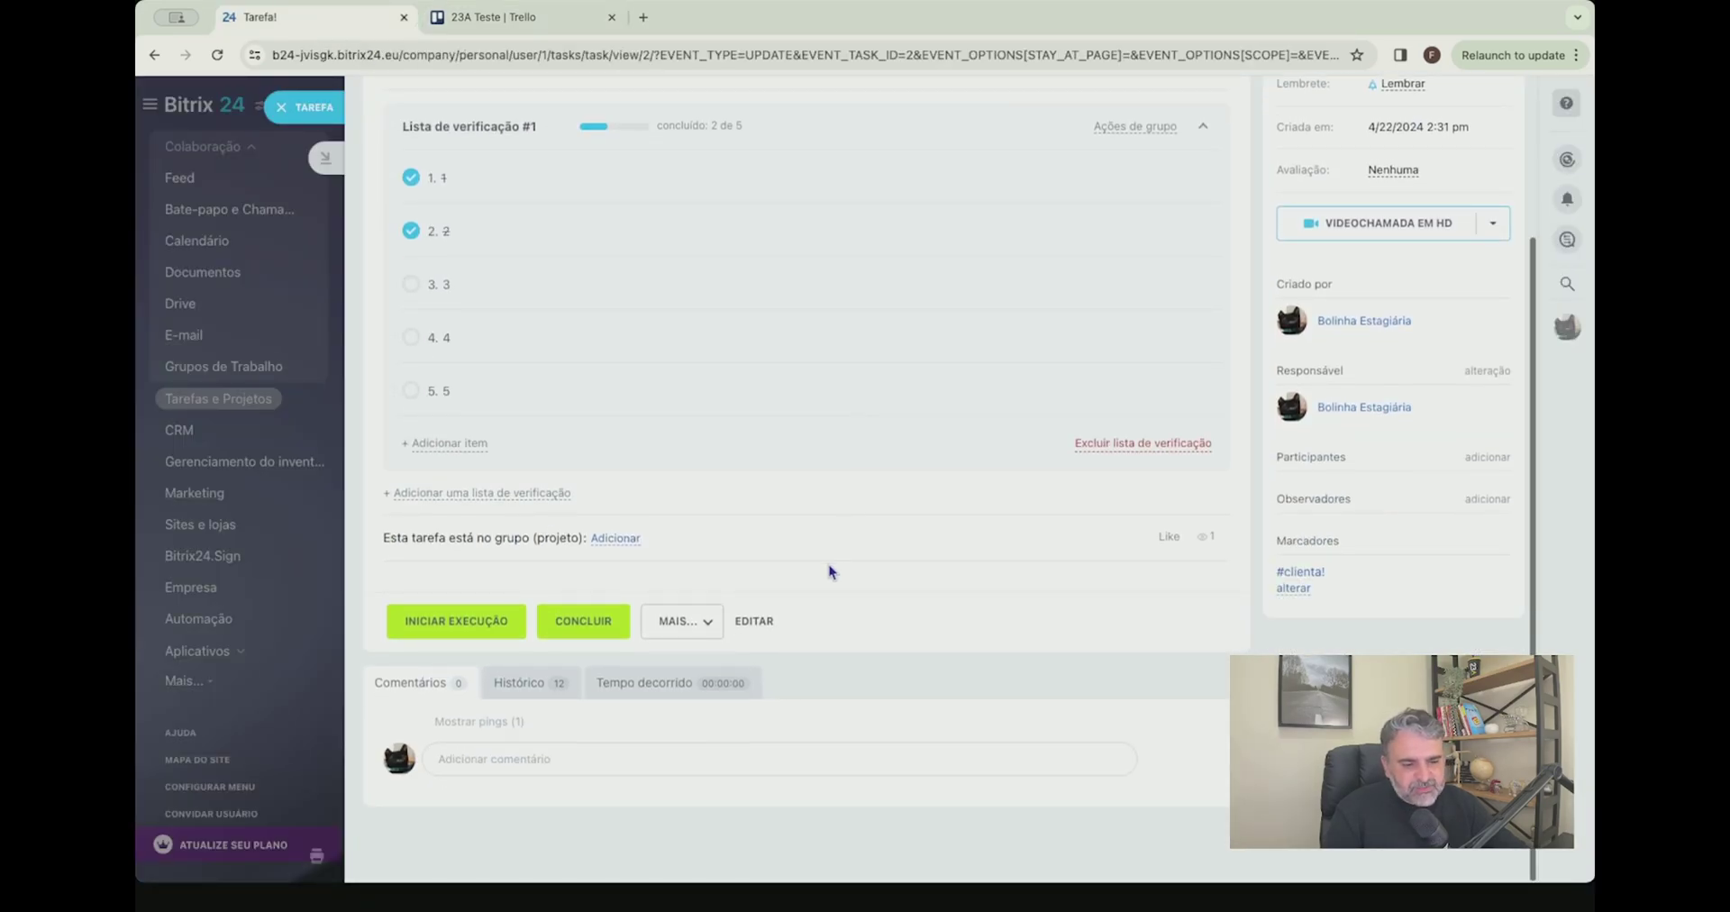
{"action": "left_click", "coordinate": [766, 623]}
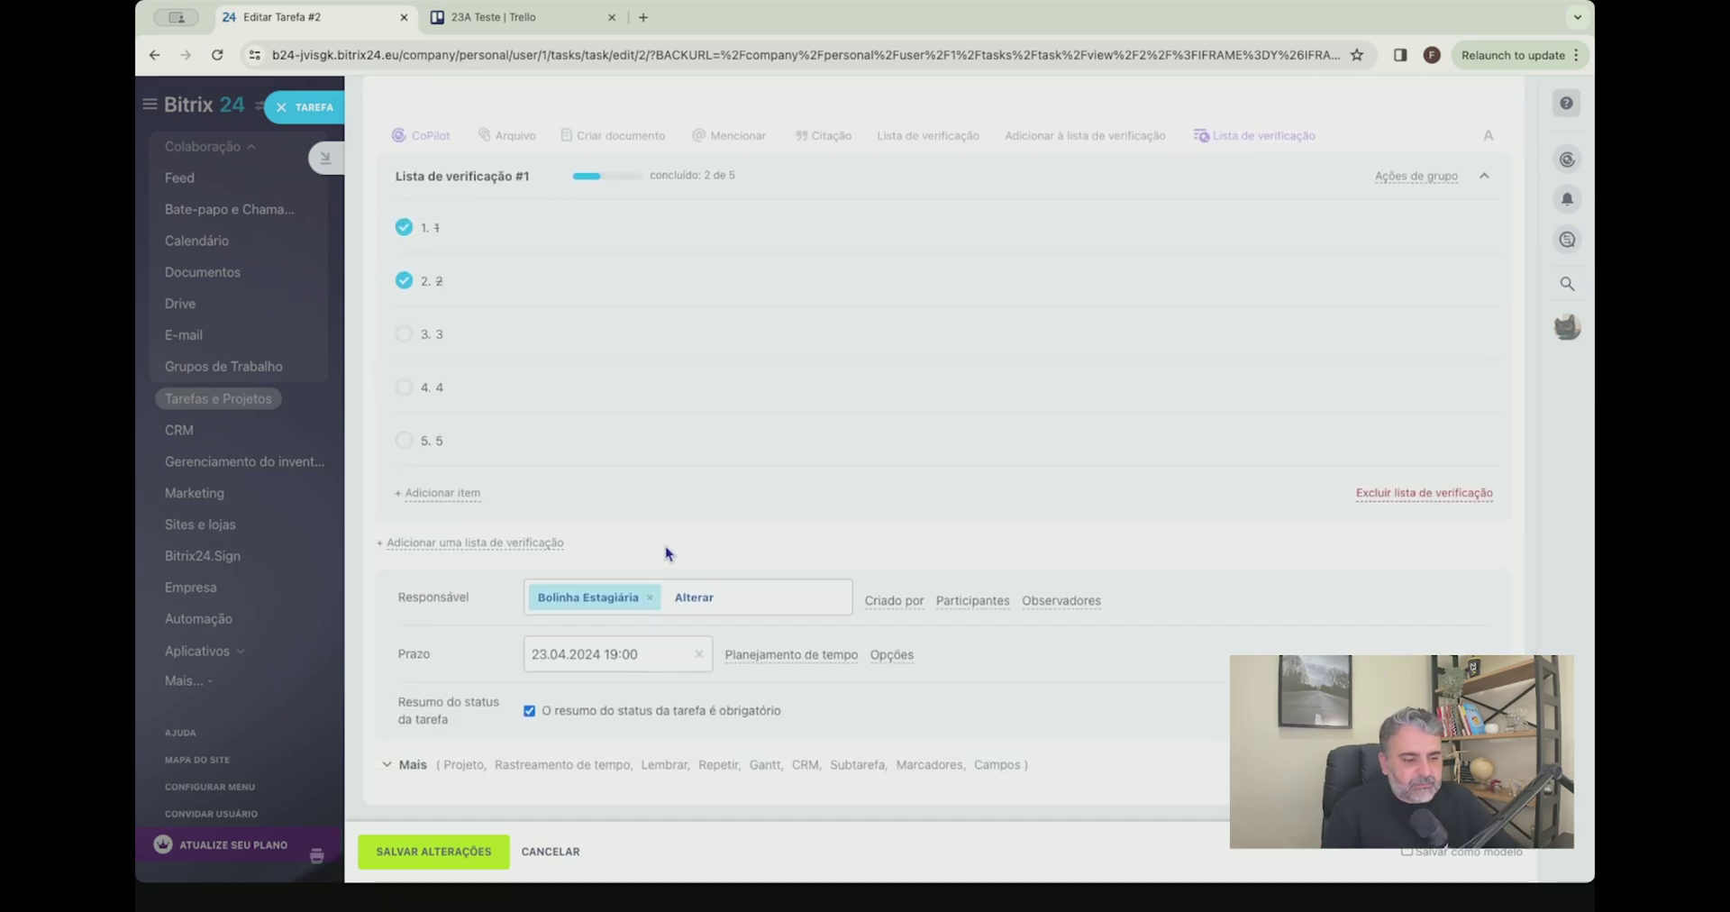
{"action": "left_click", "coordinate": [413, 765]}
{"action": "scroll", "coordinate": [635, 462], "scroll_direction": "down", "scroll_amount": 4}
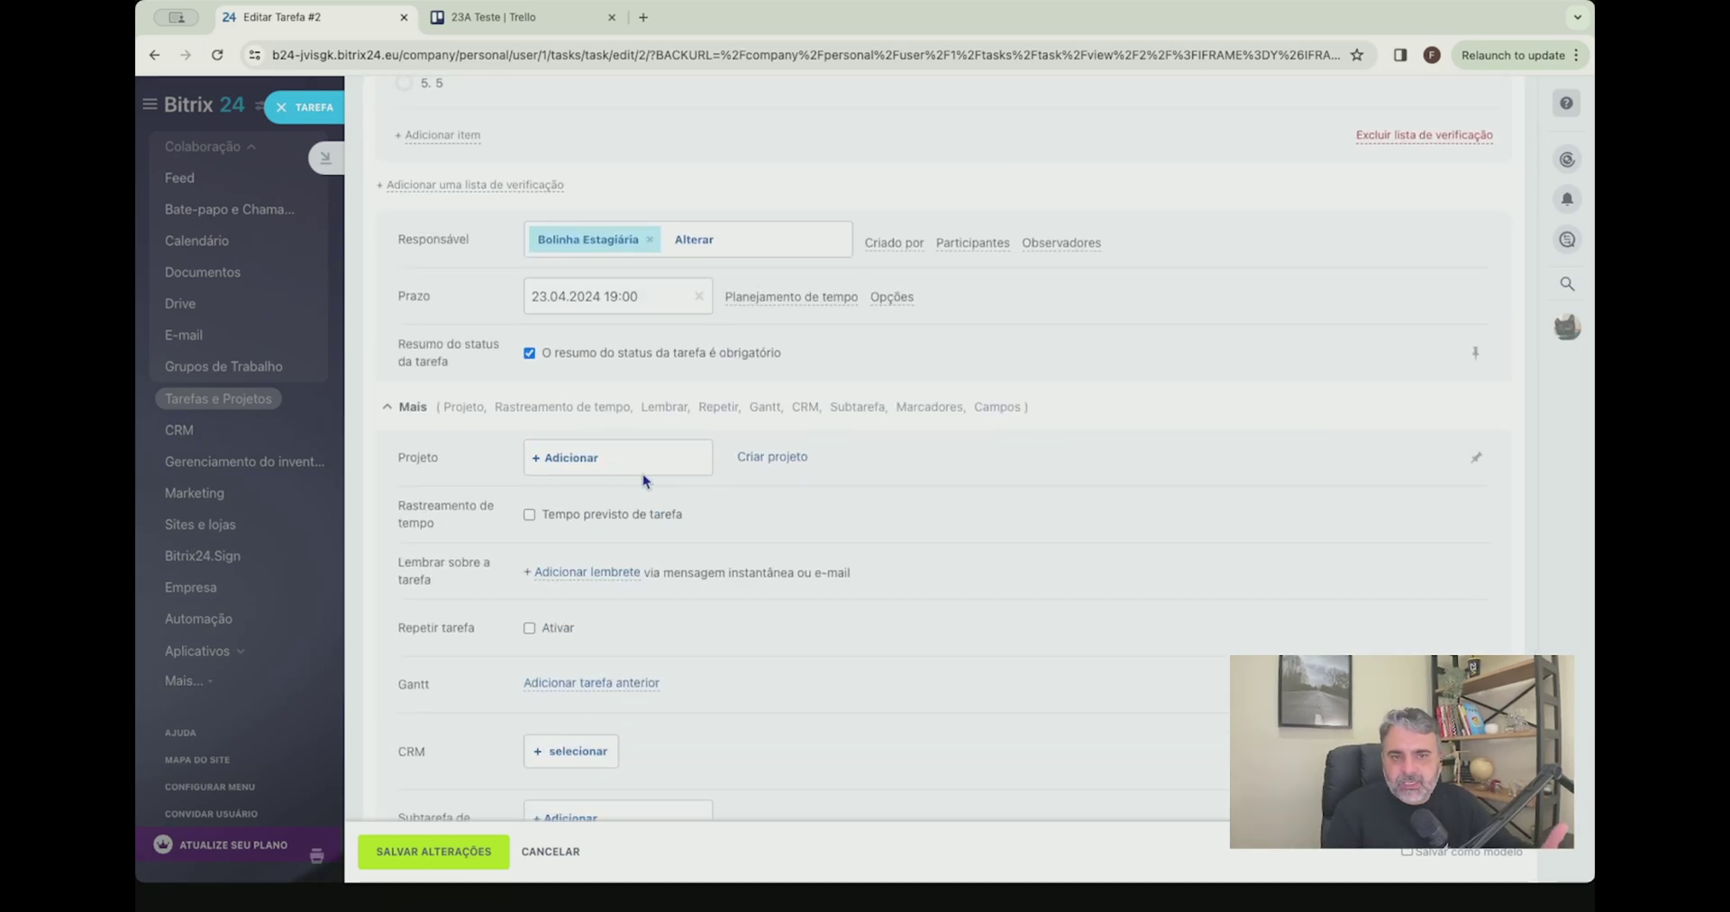
{"action": "scroll", "coordinate": [667, 509], "scroll_direction": "down", "scroll_amount": 3}
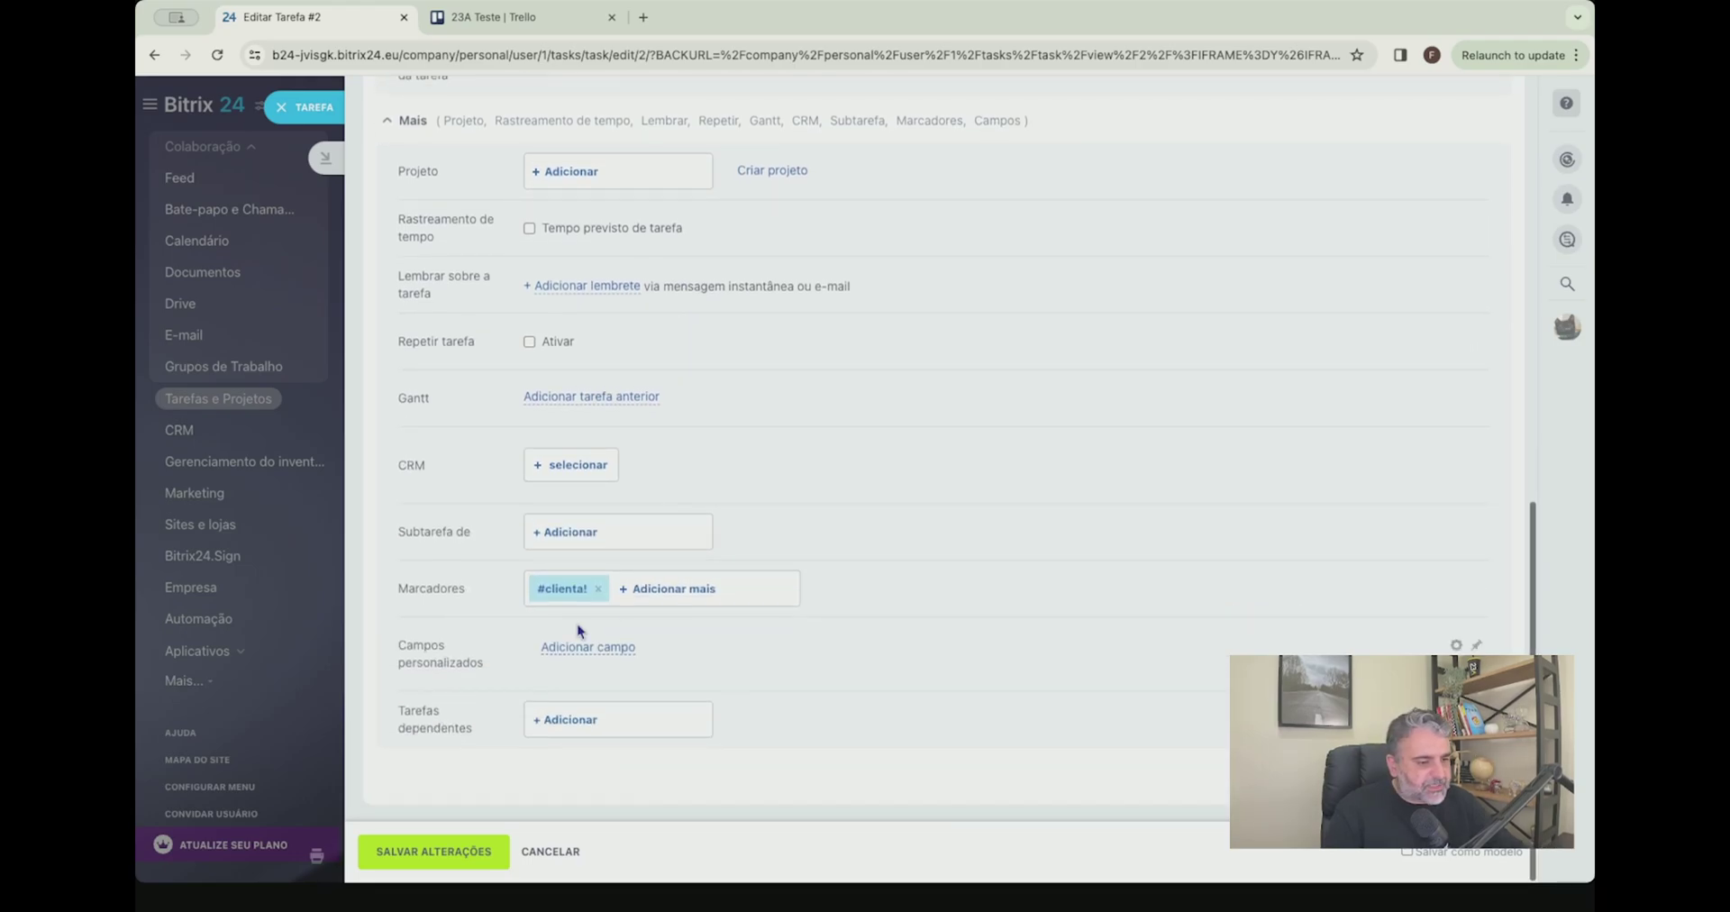
Enable task repetition with a weekly (semana) term and save the task changes
{"action": "scroll", "coordinate": [550, 549], "scroll_direction": "up", "scroll_amount": 2}
{"action": "left_click", "coordinate": [529, 522]}
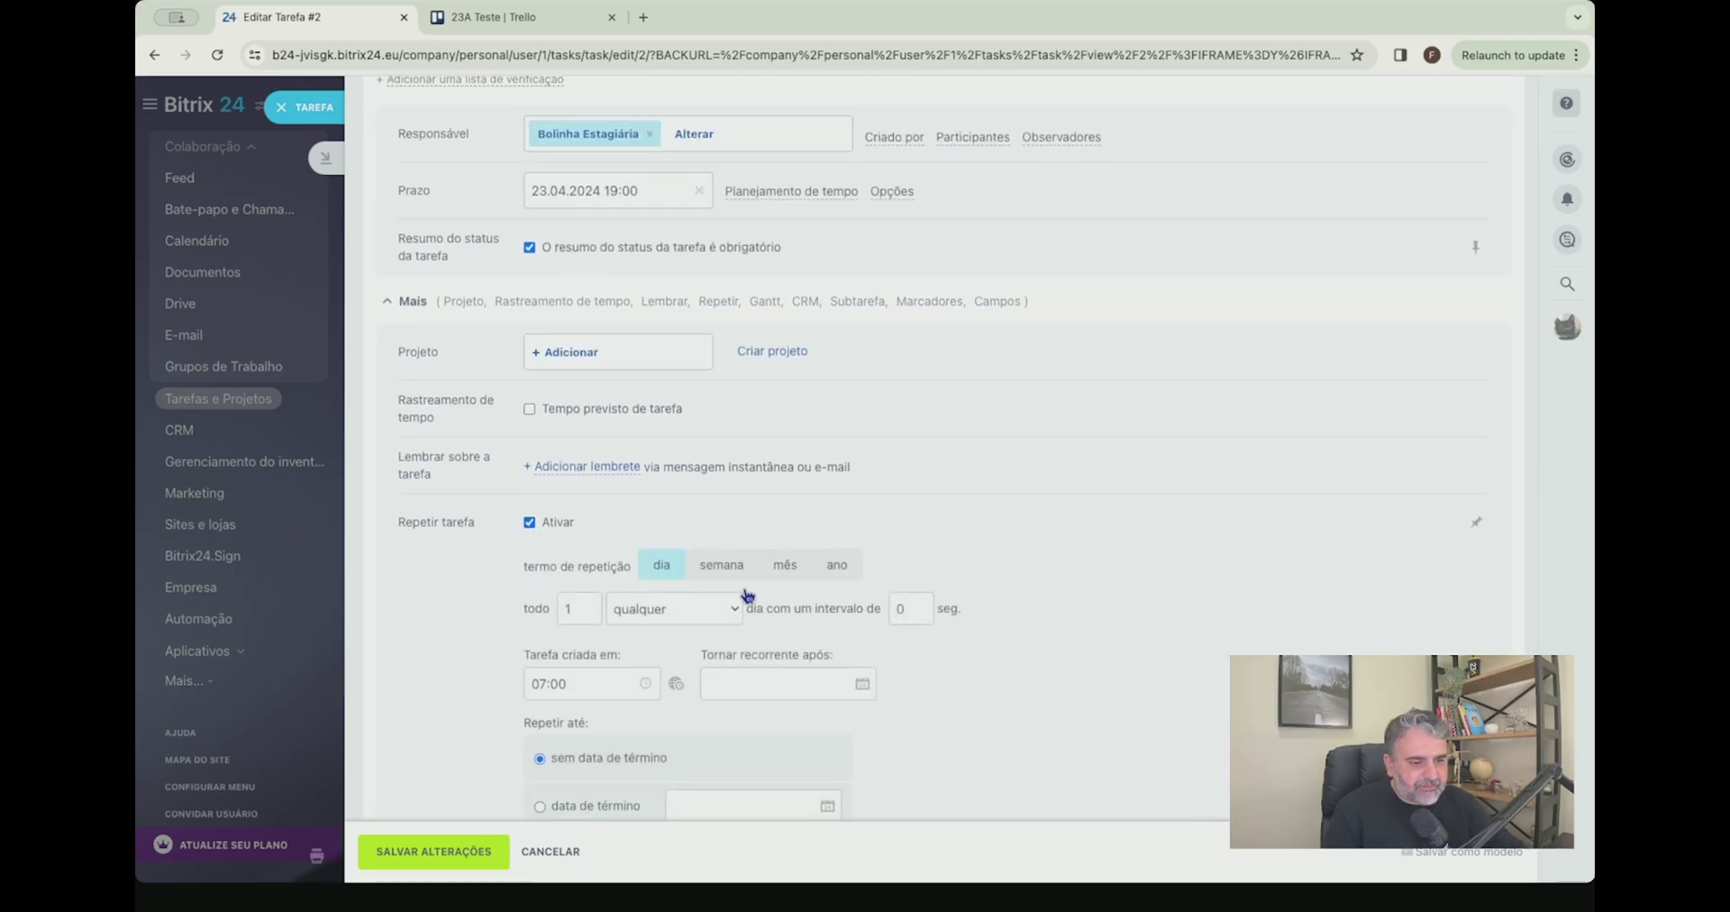
{"action": "left_click", "coordinate": [785, 565]}
{"action": "left_click", "coordinate": [721, 565]}
{"action": "scroll", "coordinate": [649, 577], "scroll_direction": "down", "scroll_amount": 2}
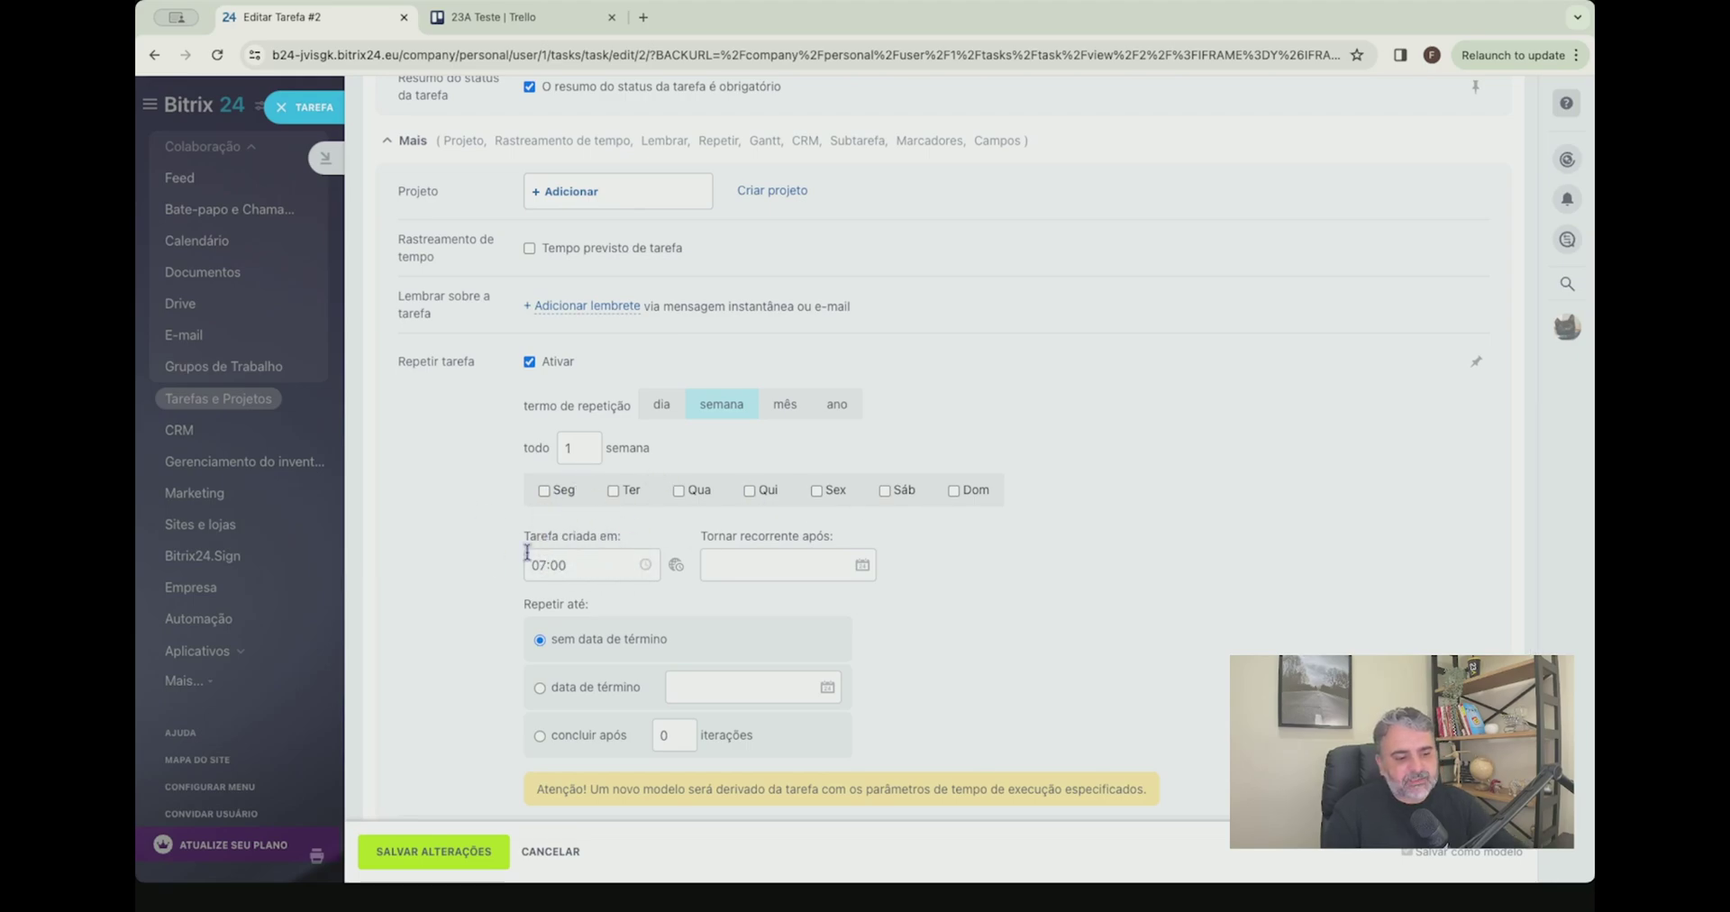
{"action": "scroll", "coordinate": [521, 560], "scroll_direction": "down", "scroll_amount": 5}
{"action": "left_click", "coordinate": [460, 854]}
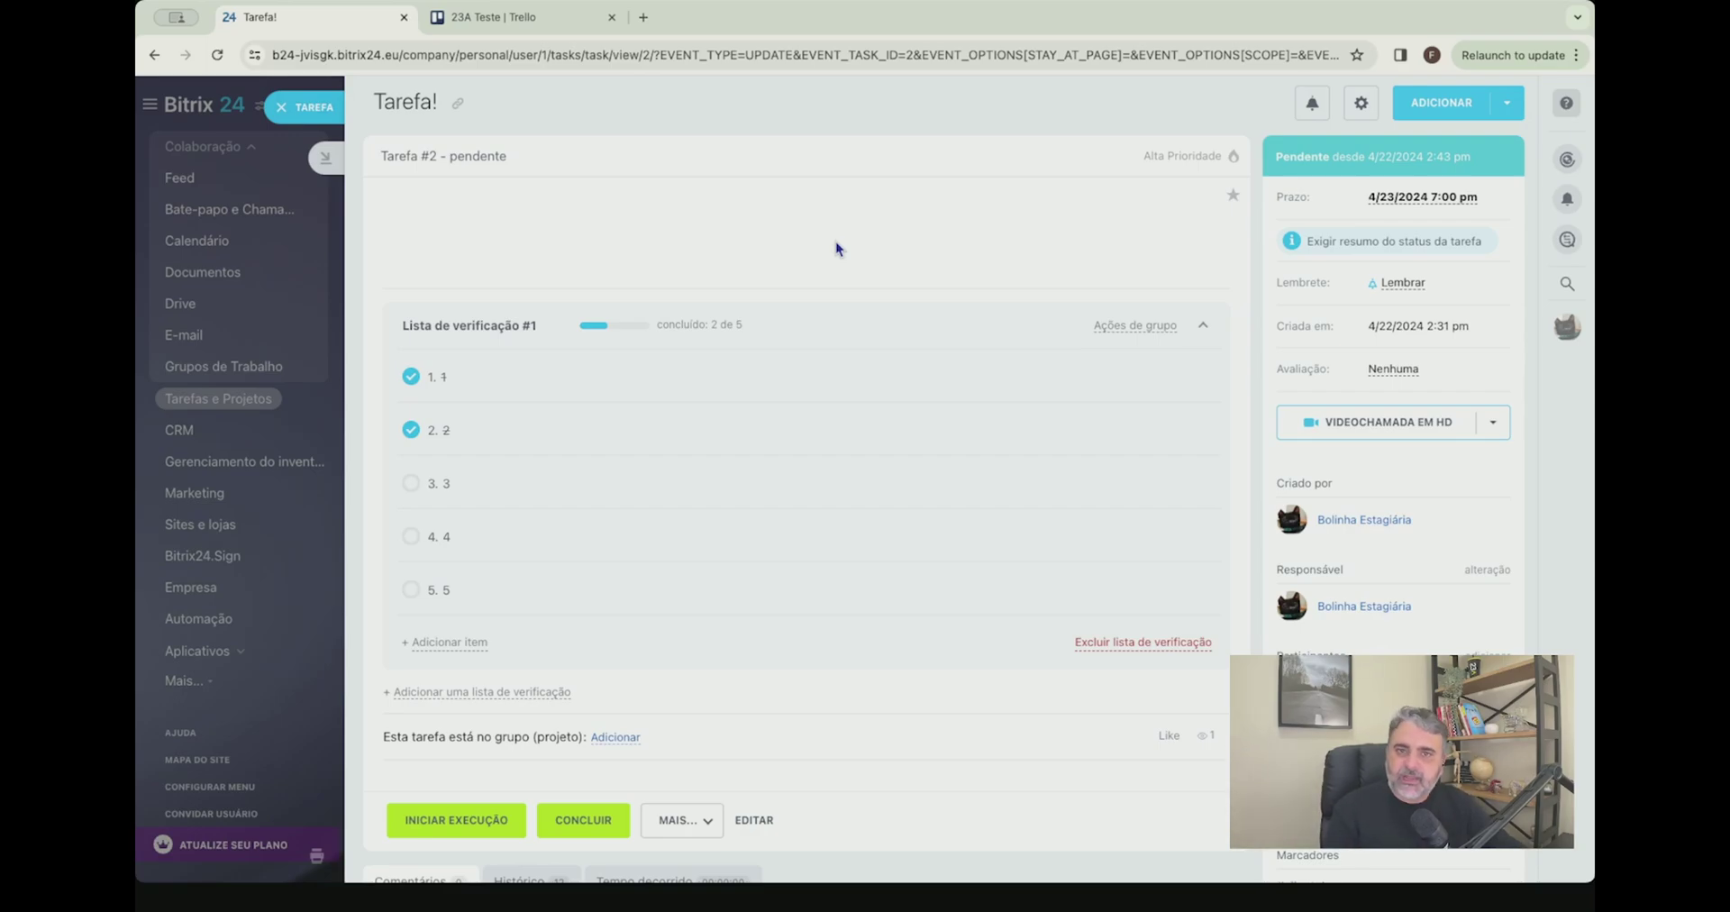
{"action": "scroll", "coordinate": [838, 572], "scroll_direction": "down", "scroll_amount": 3}
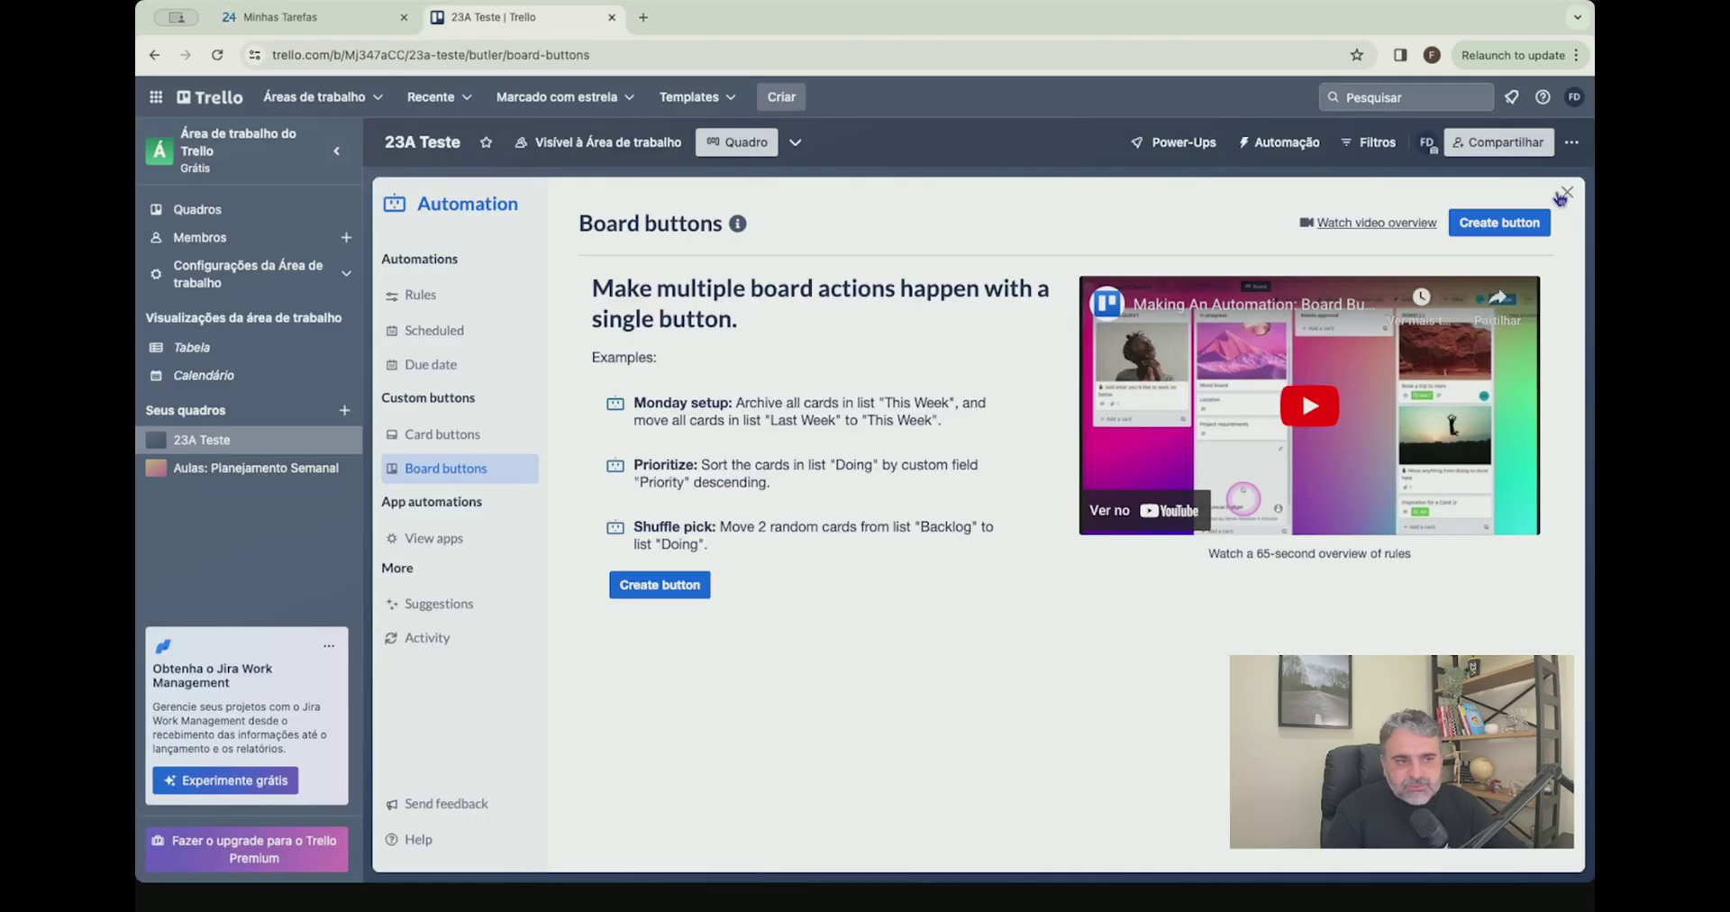
In Trello, close the automation page, open the Planejamento card and turn it into a template
{"action": "left_click", "coordinate": [1563, 195]}
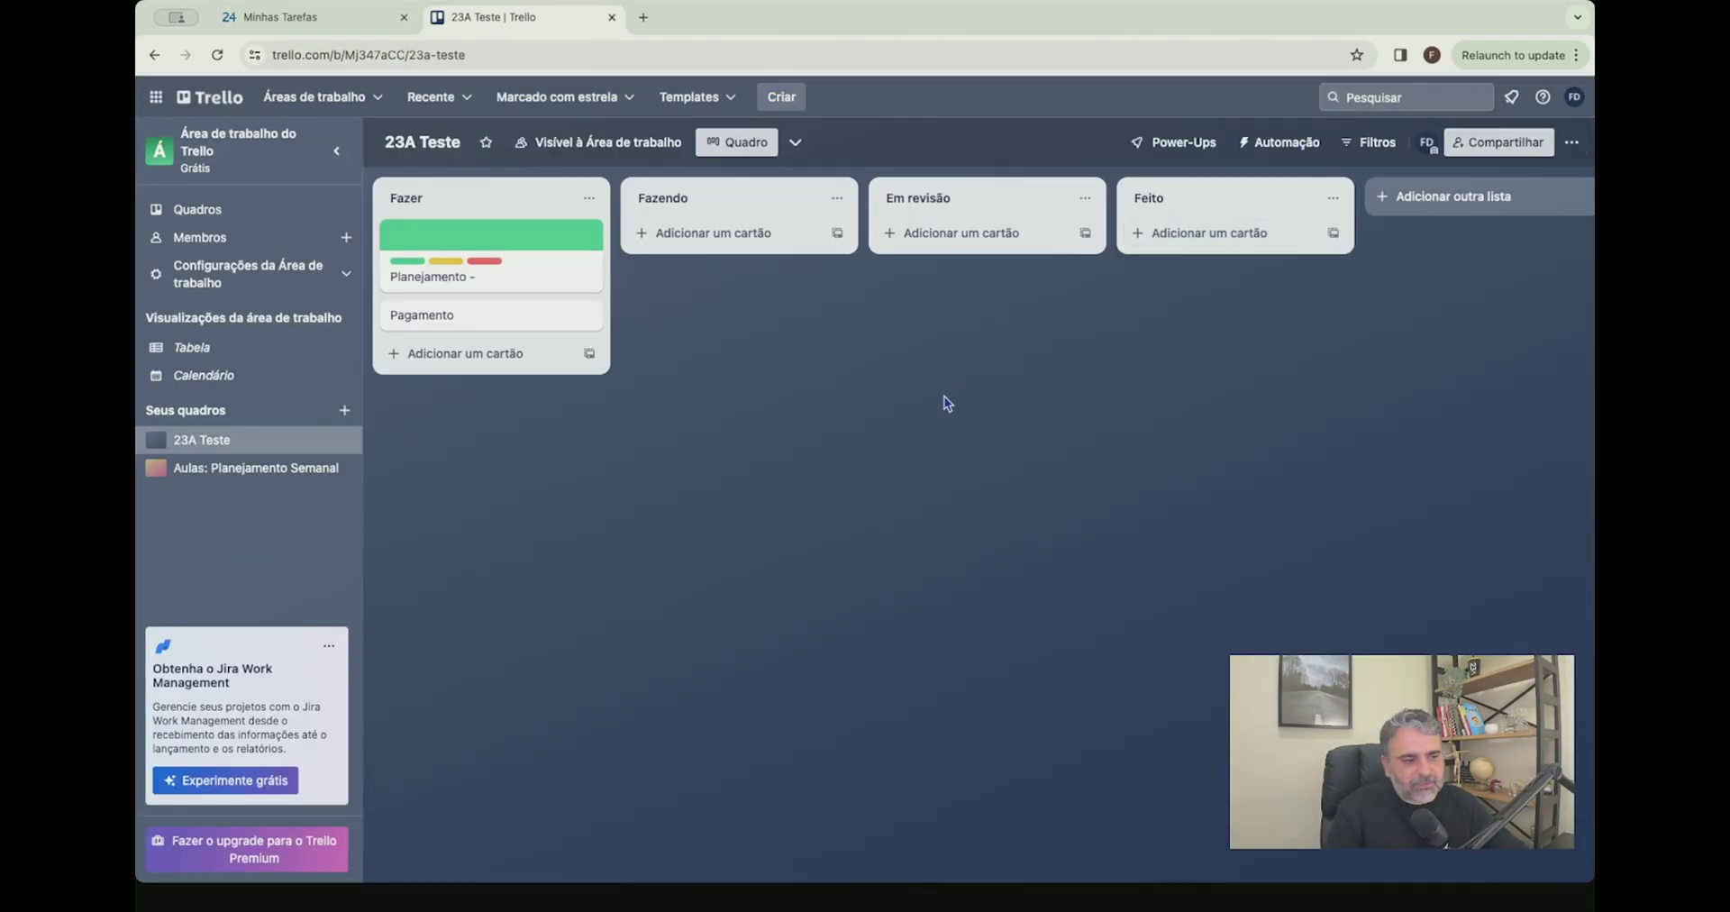
{"action": "left_click", "coordinate": [533, 273]}
{"action": "scroll", "coordinate": [926, 539], "scroll_direction": "down", "scroll_amount": 2}
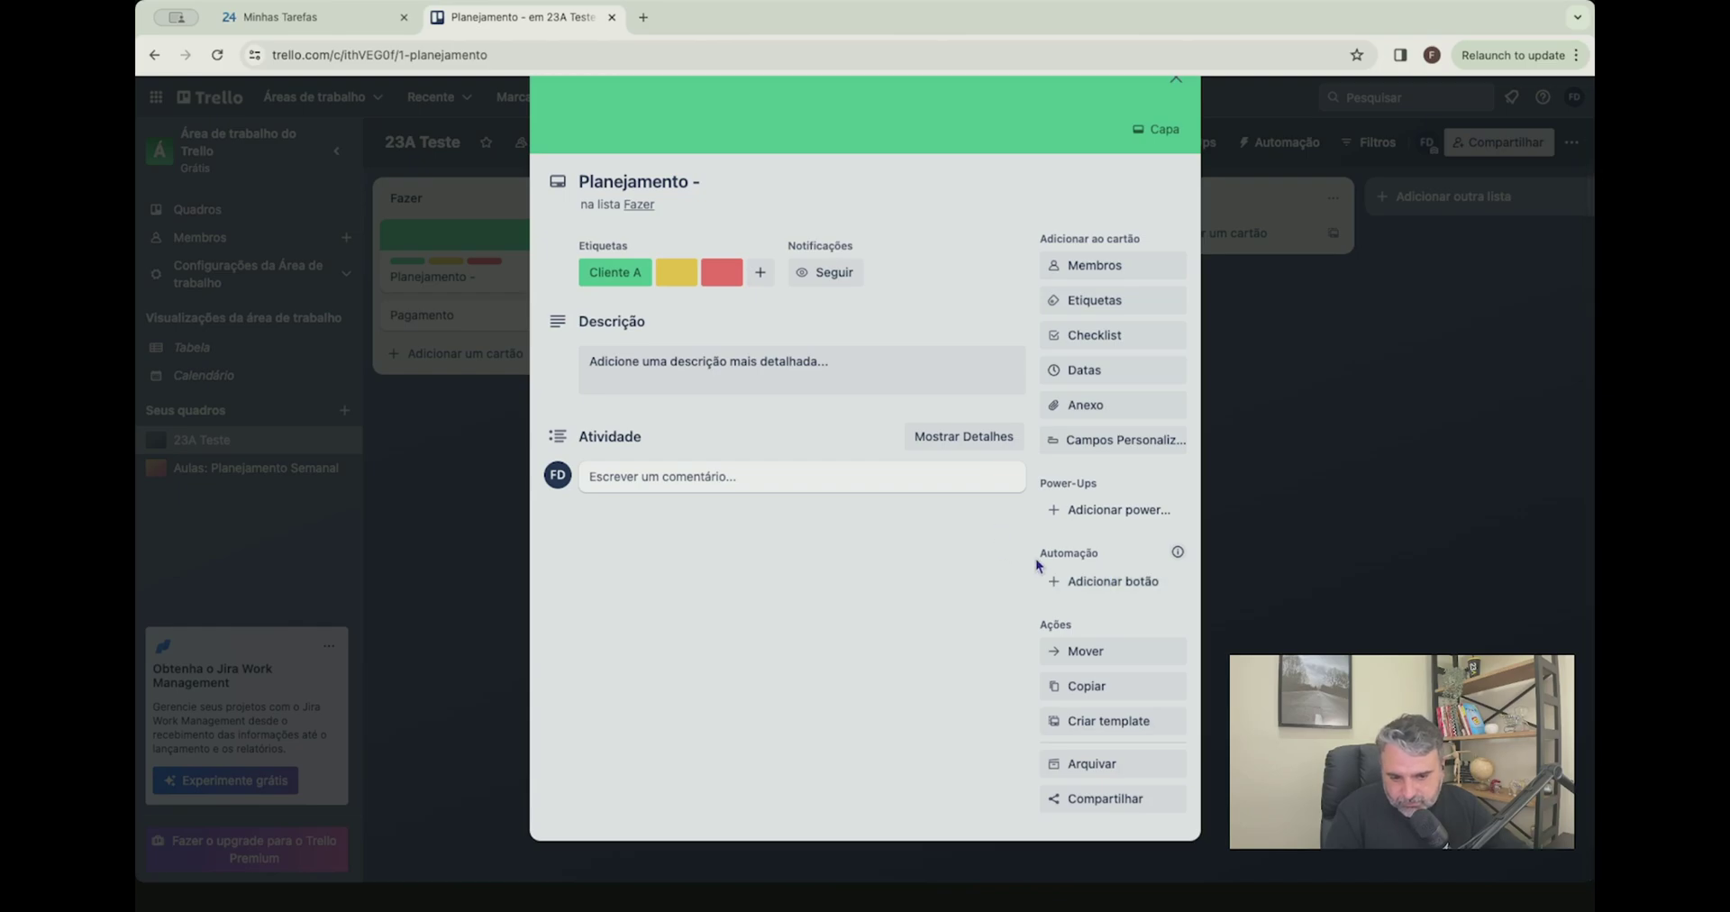
{"action": "left_click", "coordinate": [1107, 732]}
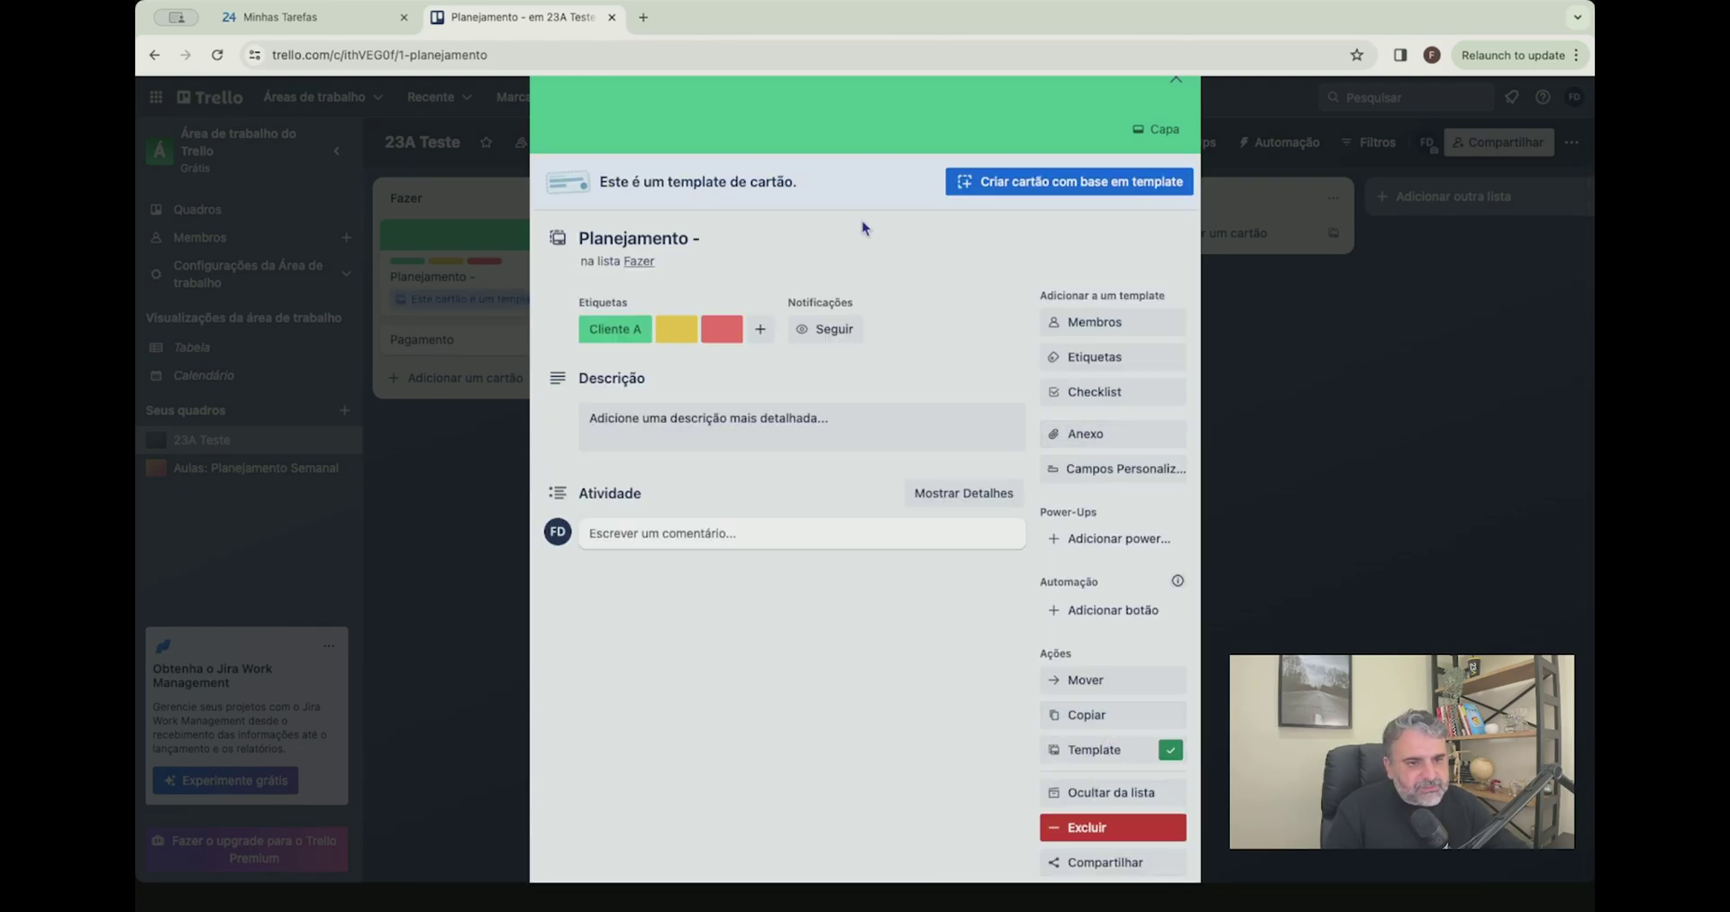
Look at the options for creating a card based on the Planejamento template and close the card
{"action": "left_click", "coordinate": [1108, 184]}
{"action": "left_click", "coordinate": [1081, 450]}
{"action": "left_click", "coordinate": [1100, 455]}
{"action": "left_click", "coordinate": [881, 397]}
{"action": "scroll", "coordinate": [881, 397], "scroll_direction": "up", "scroll_amount": 2}
{"action": "scroll", "coordinate": [973, 553], "scroll_direction": "down", "scroll_amount": 3}
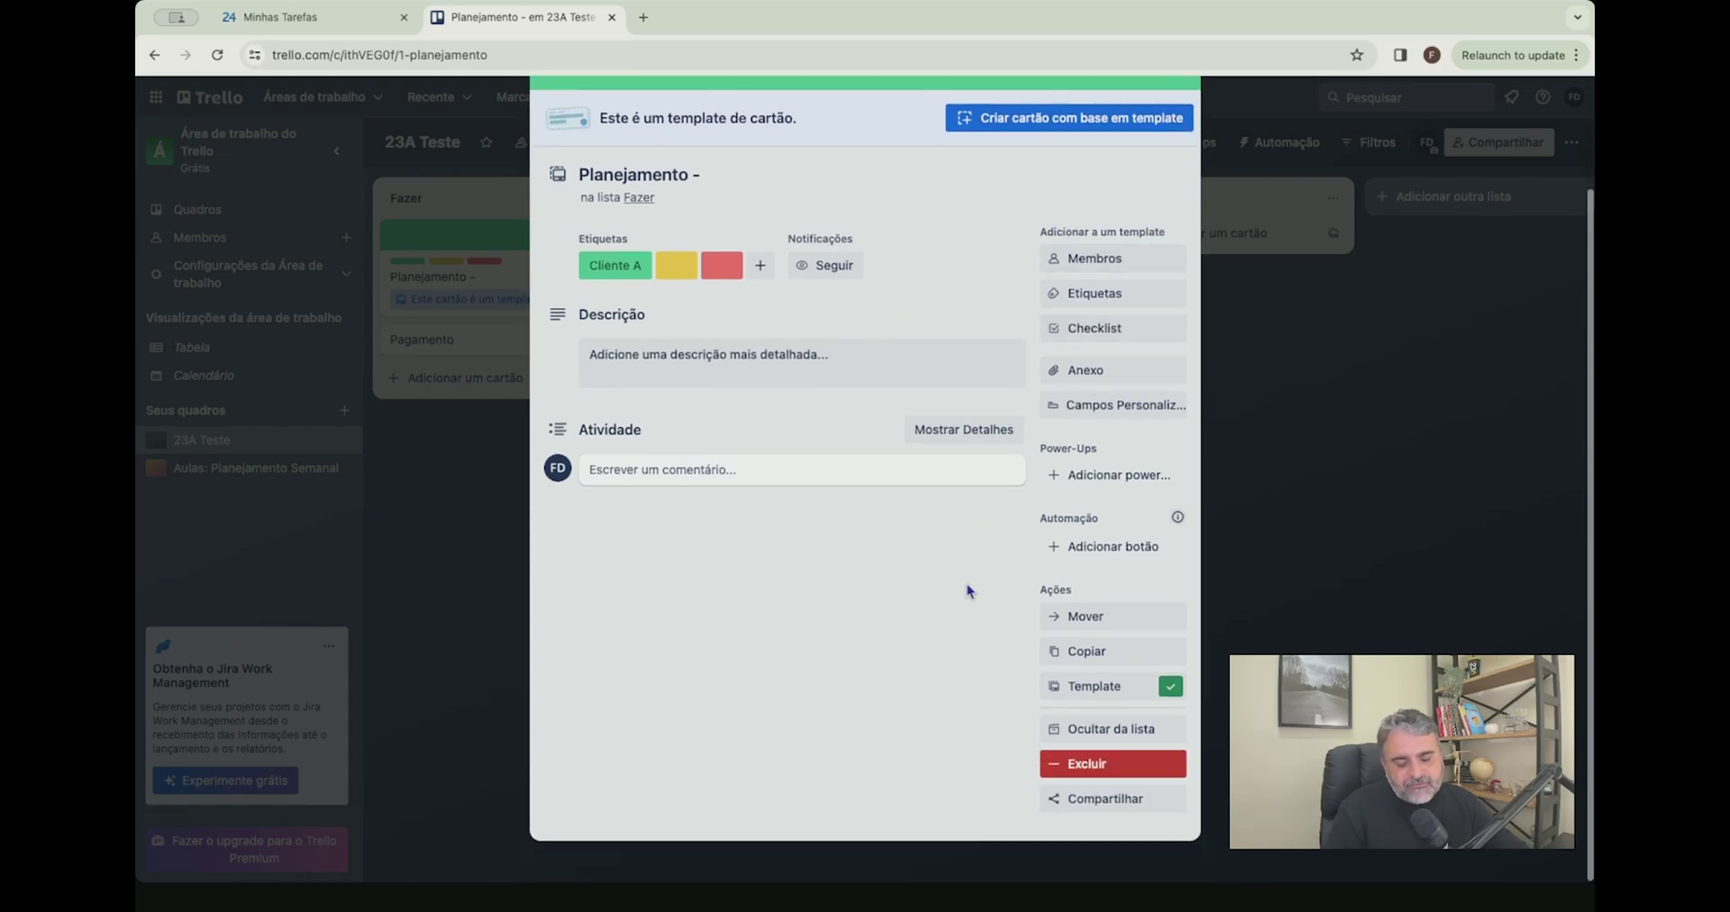
{"action": "scroll", "coordinate": [1074, 737], "scroll_direction": "up", "scroll_amount": 3}
{"action": "left_click", "coordinate": [1176, 142]}
View the board's automation options: Regras, Botões and Relatórios de e-mails
{"action": "left_click", "coordinate": [1284, 141]}
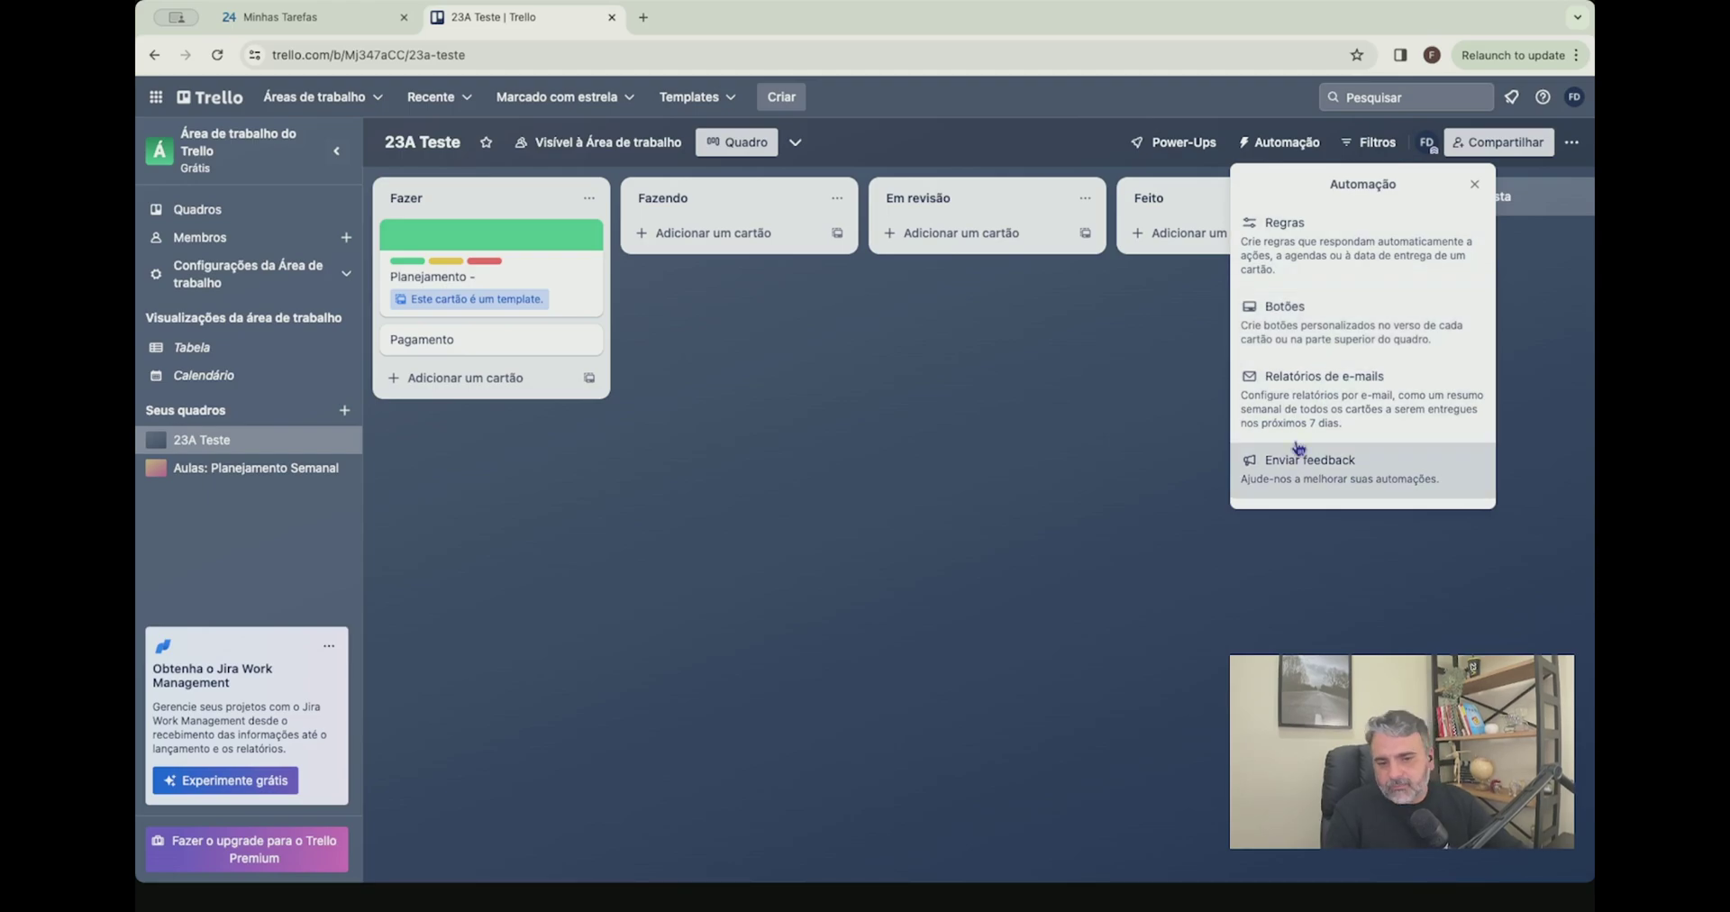
{"action": "key", "text": "Escape"}
{"action": "left_click", "coordinate": [1279, 142]}
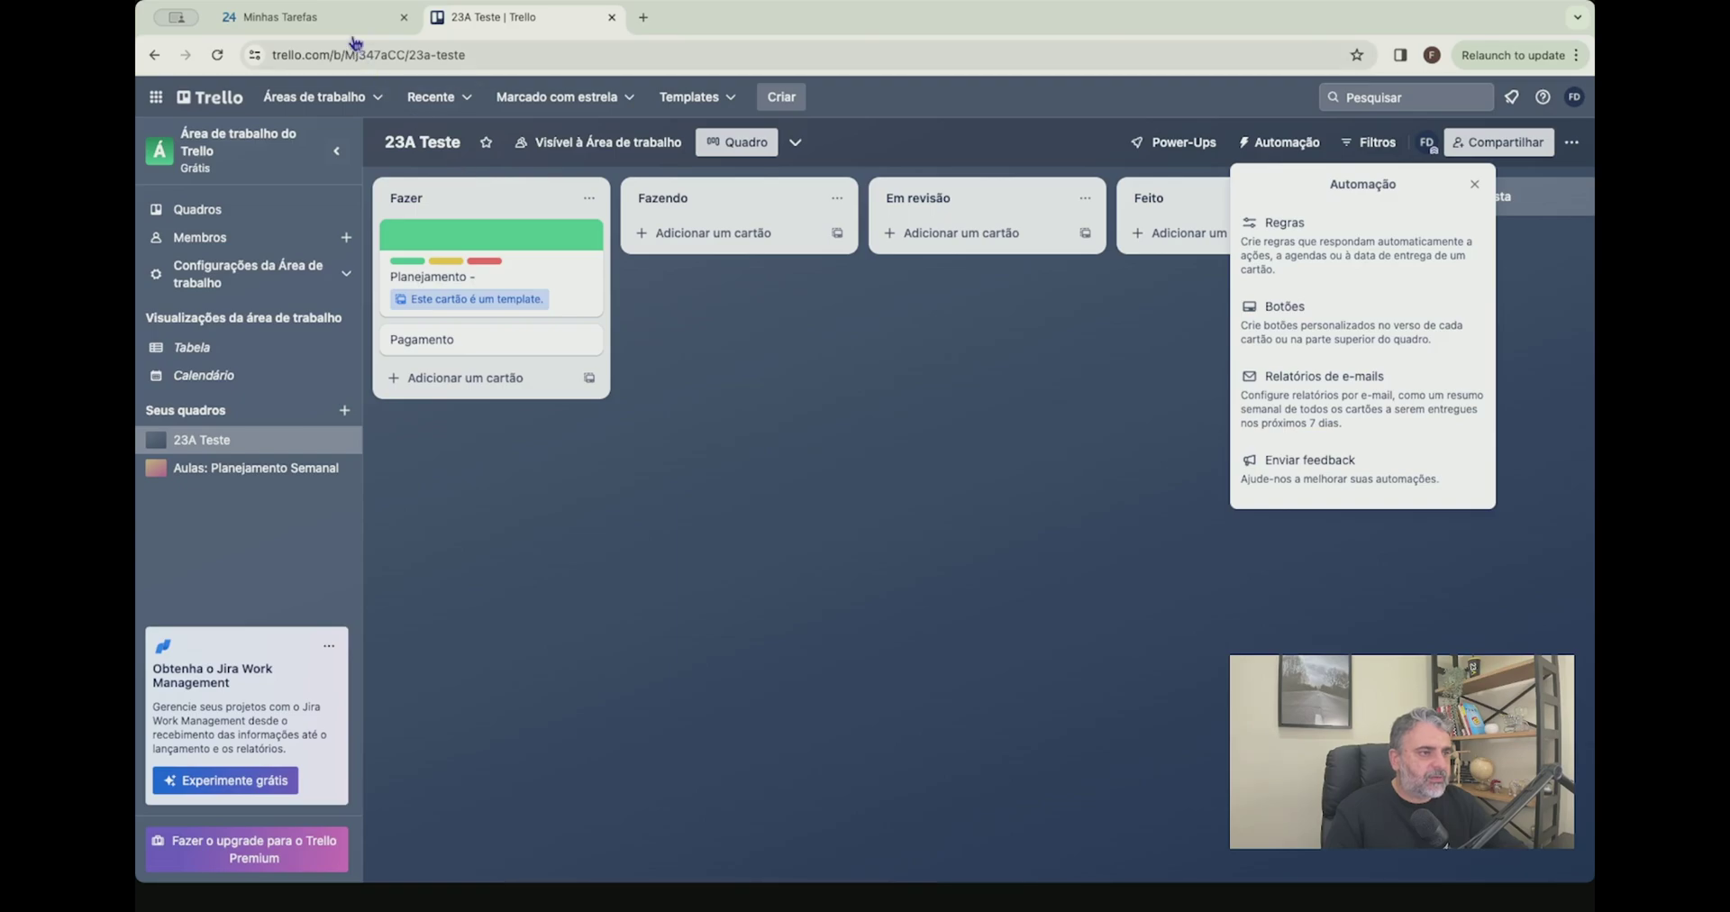
Switch to Bitrix24, look at the notifications and chat panel, and close it
{"action": "key", "text": "ctrl+shift+Tab"}
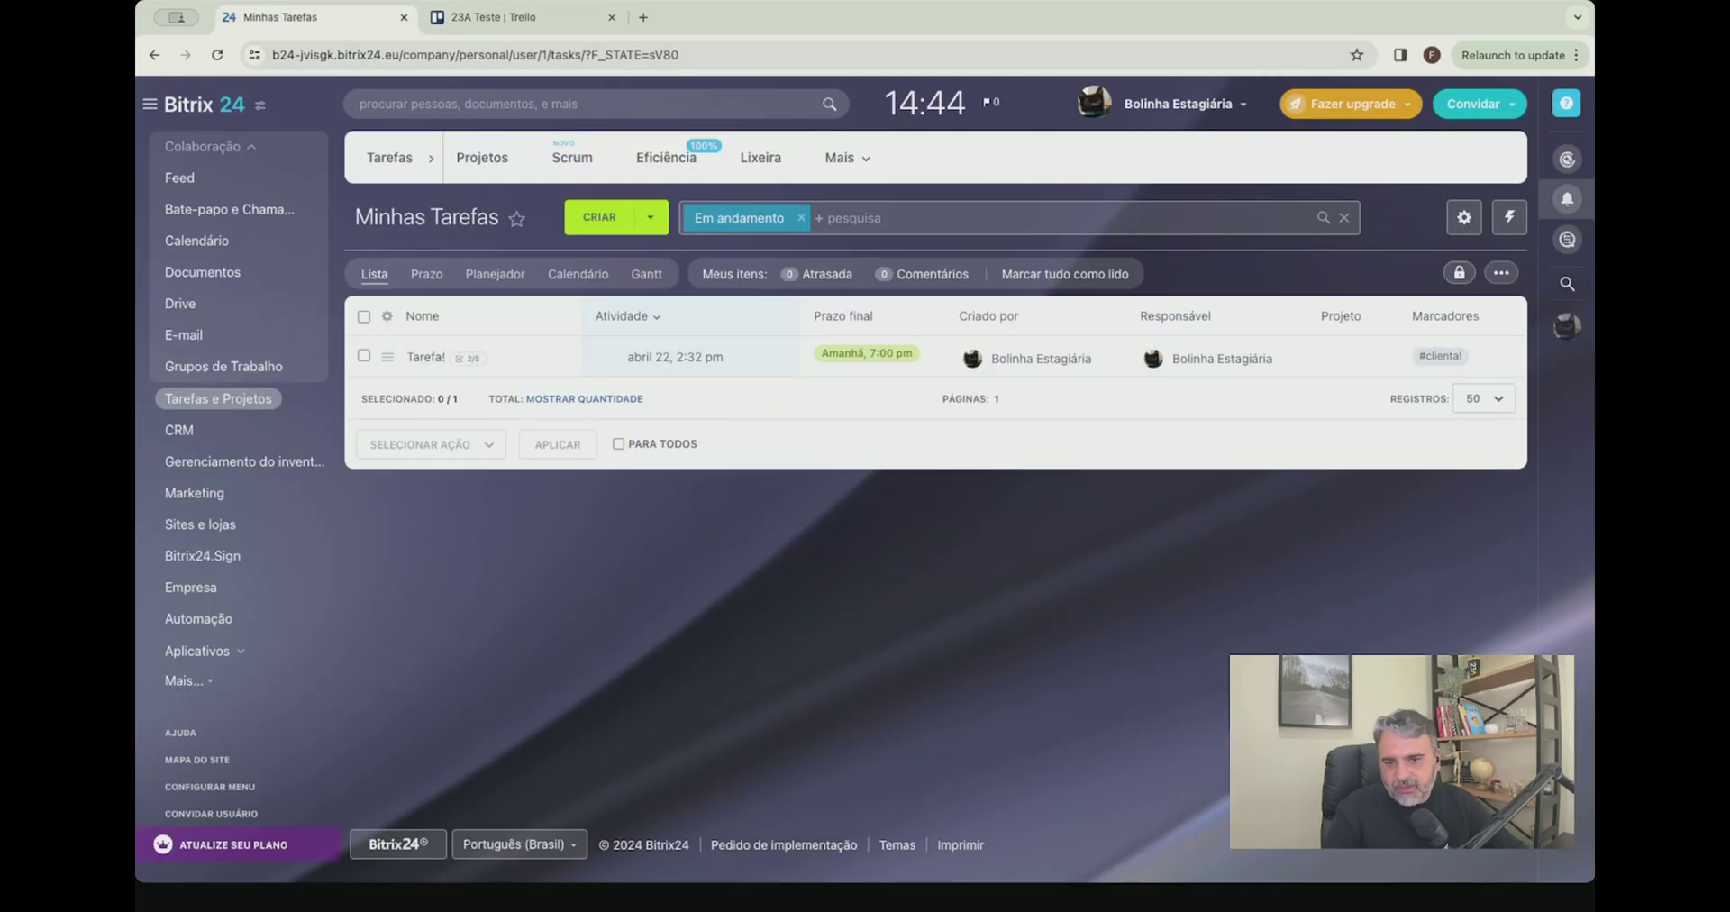
{"action": "left_click", "coordinate": [1567, 198]}
{"action": "key", "text": "Escape"}
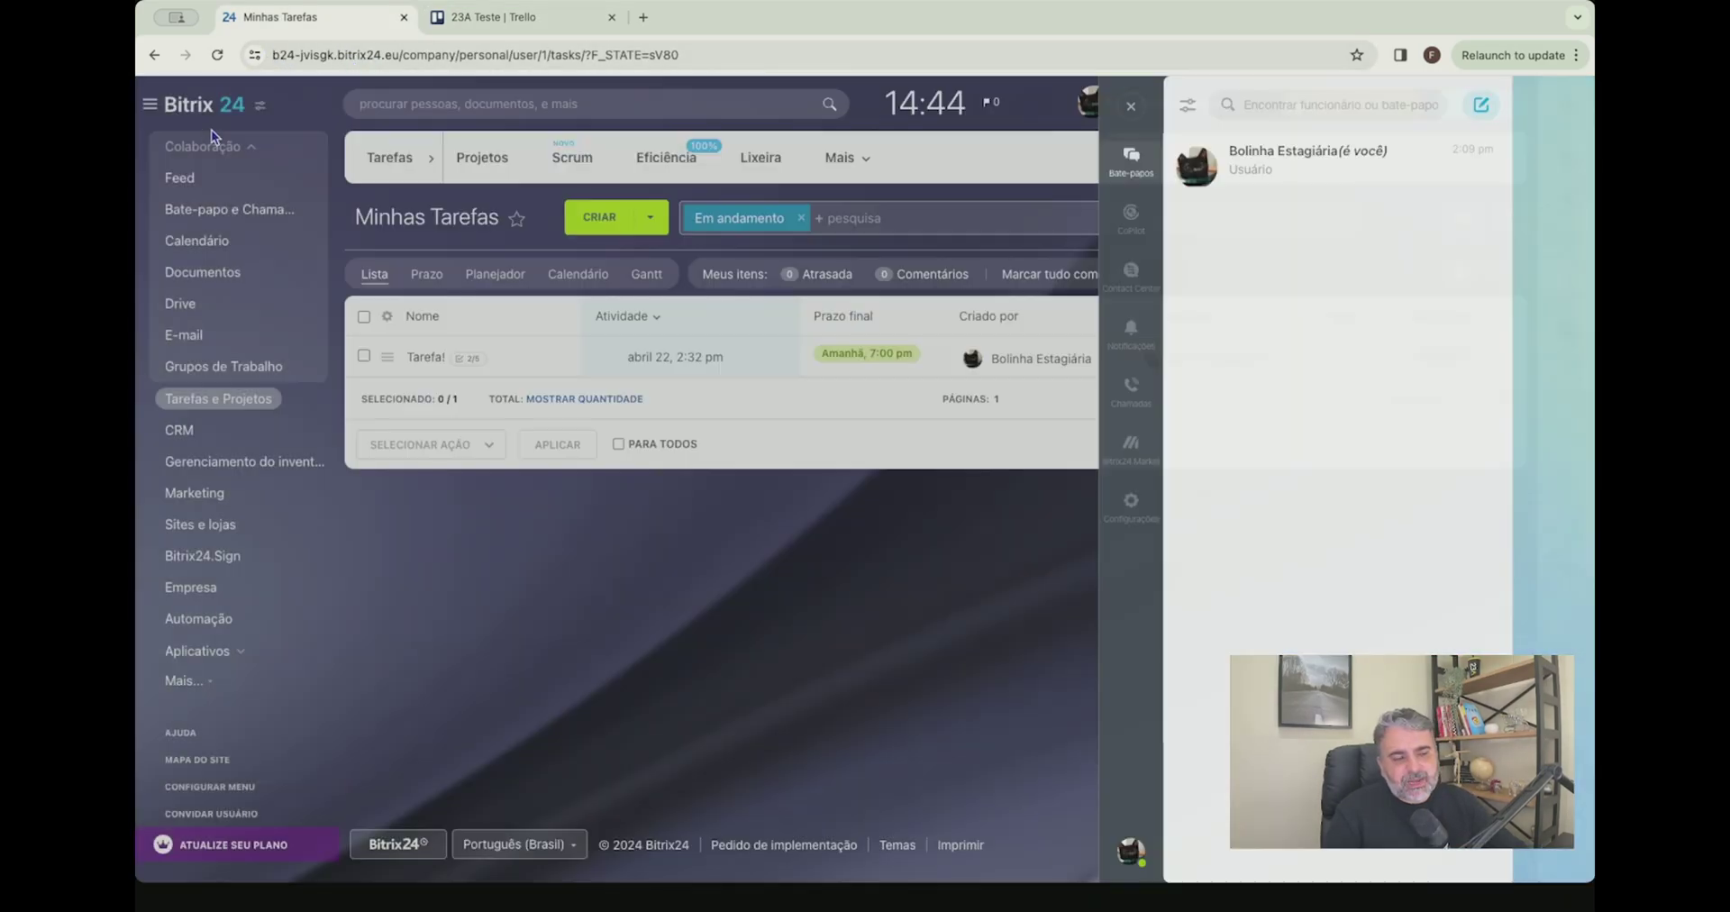
View the Relatórios page of the tasks area with its list of default reports
{"action": "left_click", "coordinate": [856, 164]}
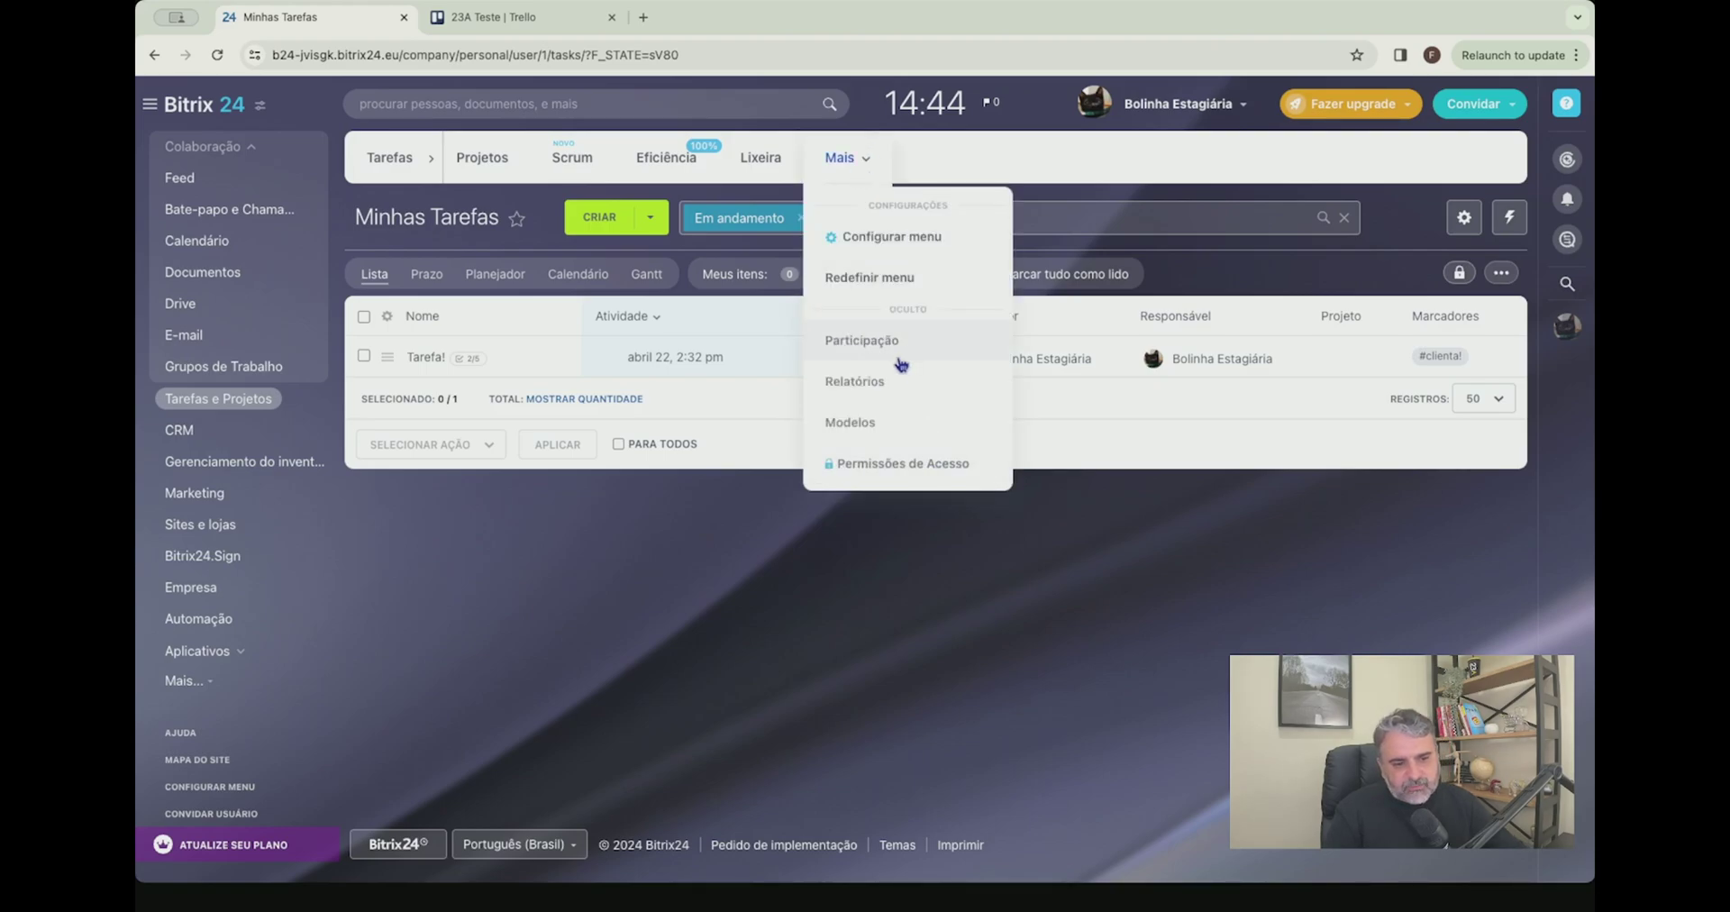
{"action": "left_click", "coordinate": [867, 384]}
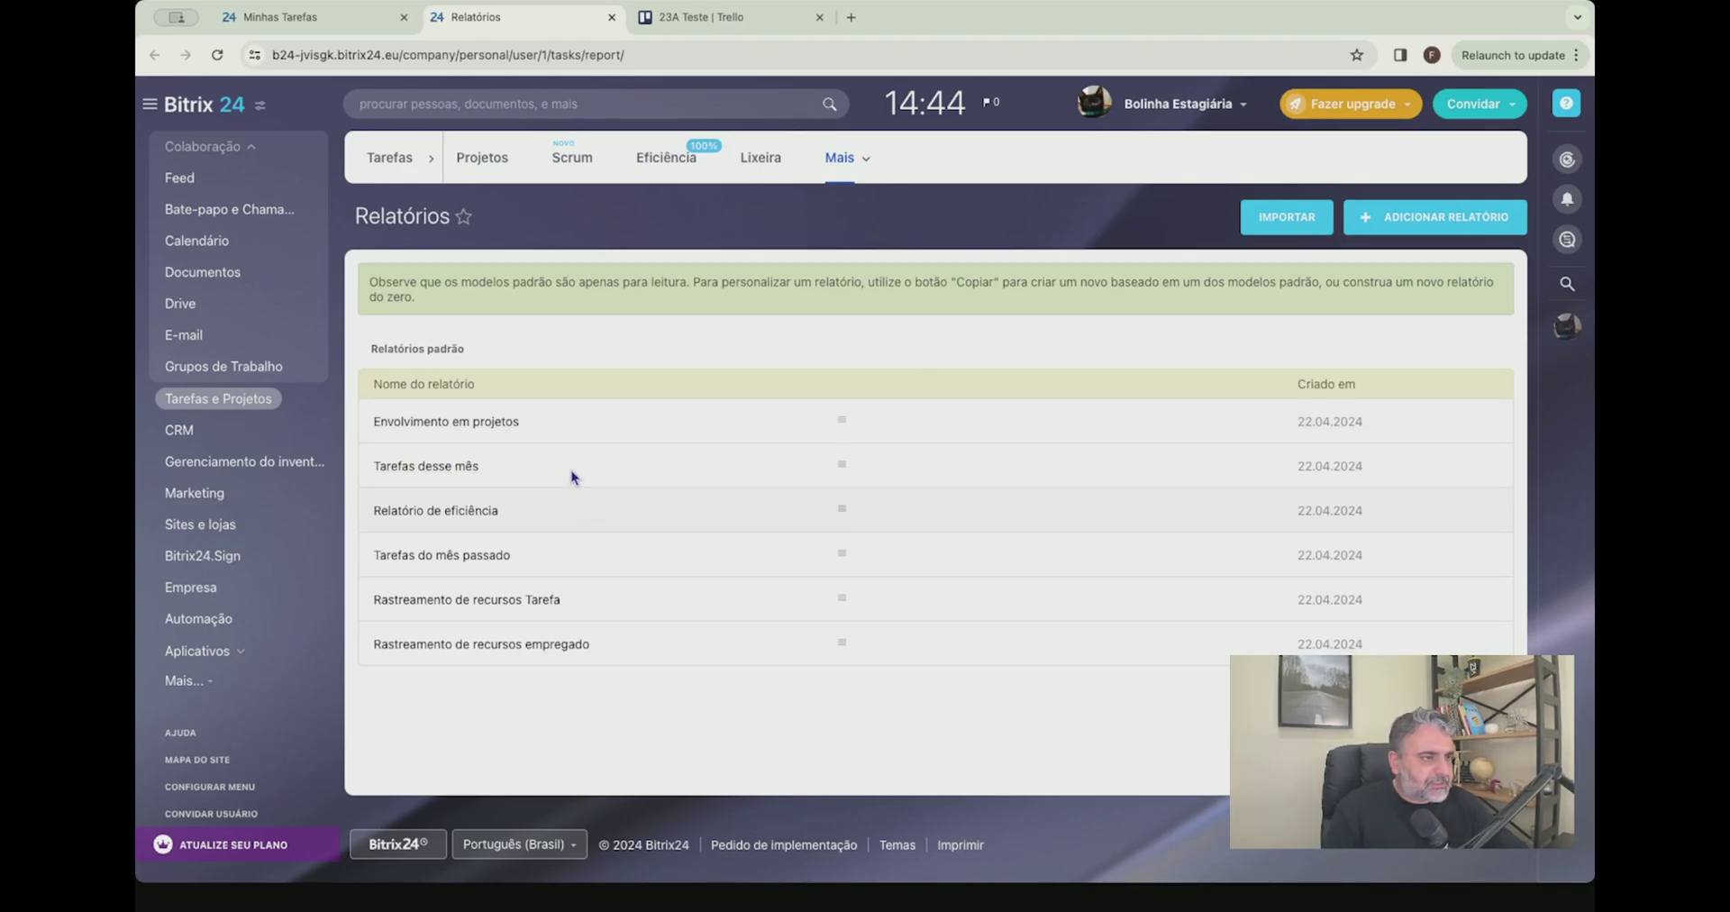
{"action": "left_click", "coordinate": [341, 26]}
{"action": "key", "text": "super+a"}
Switch to Trello and close the Automação options on the 23A Teste board
{"action": "left_click", "coordinate": [752, 27]}
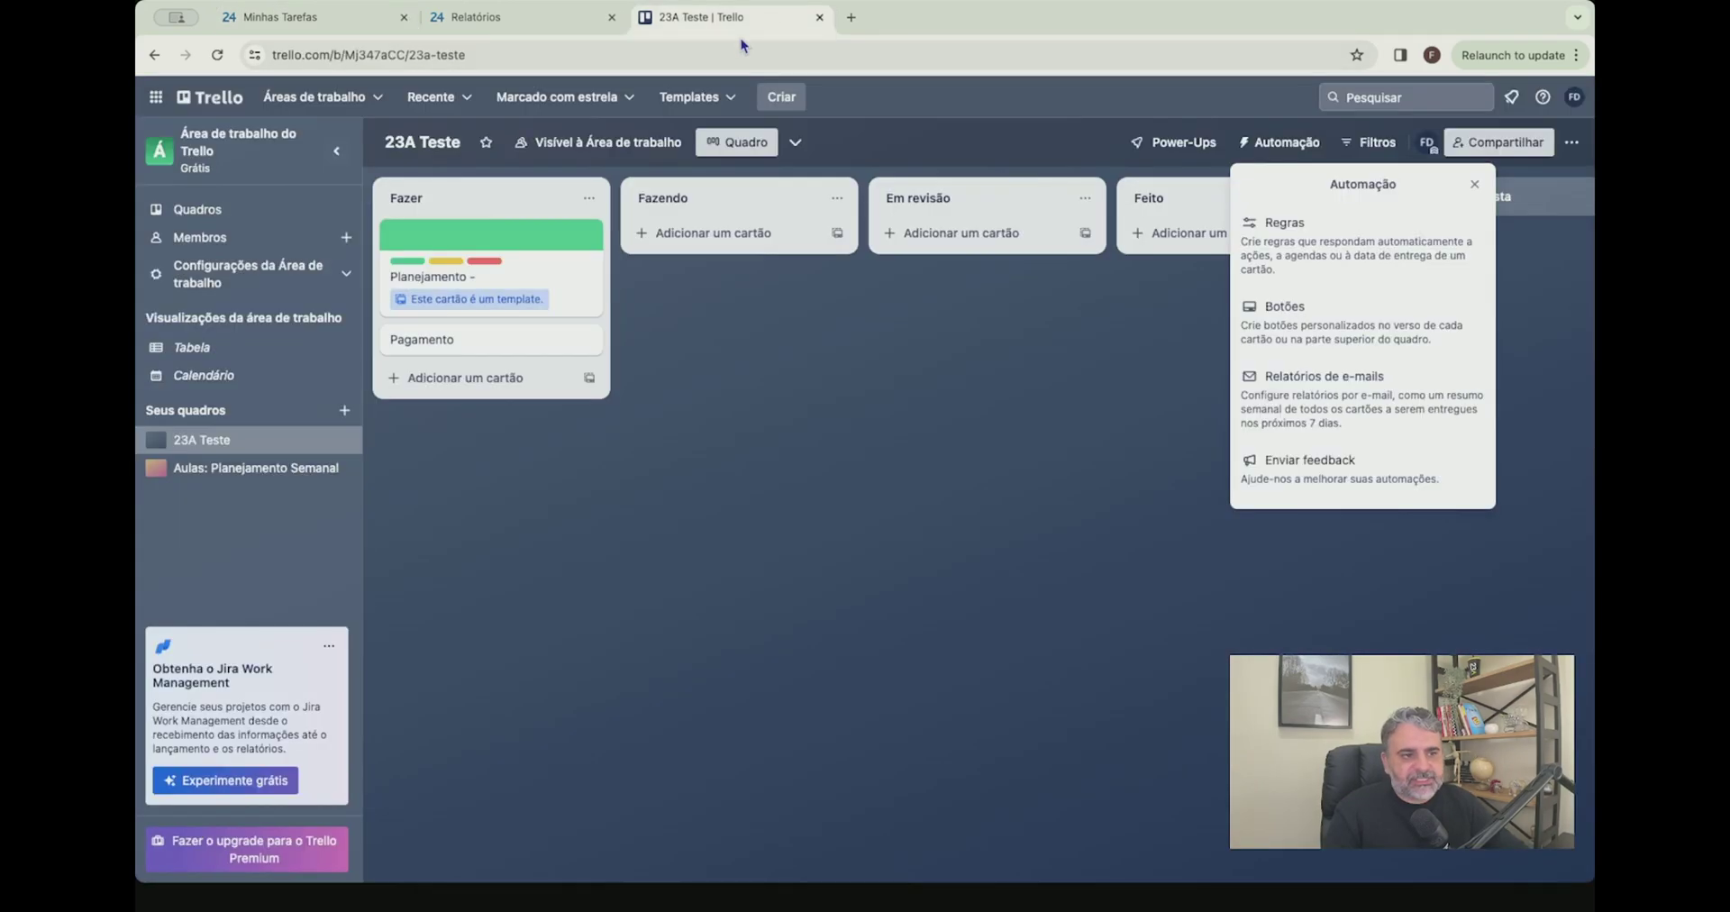
{"action": "left_click", "coordinate": [1144, 281]}
{"action": "left_click", "coordinate": [1104, 367]}
Return to Bitrix24, view the Eficiência page, and read and dismiss the information about the efficiency indicator
{"action": "left_click", "coordinate": [478, 19]}
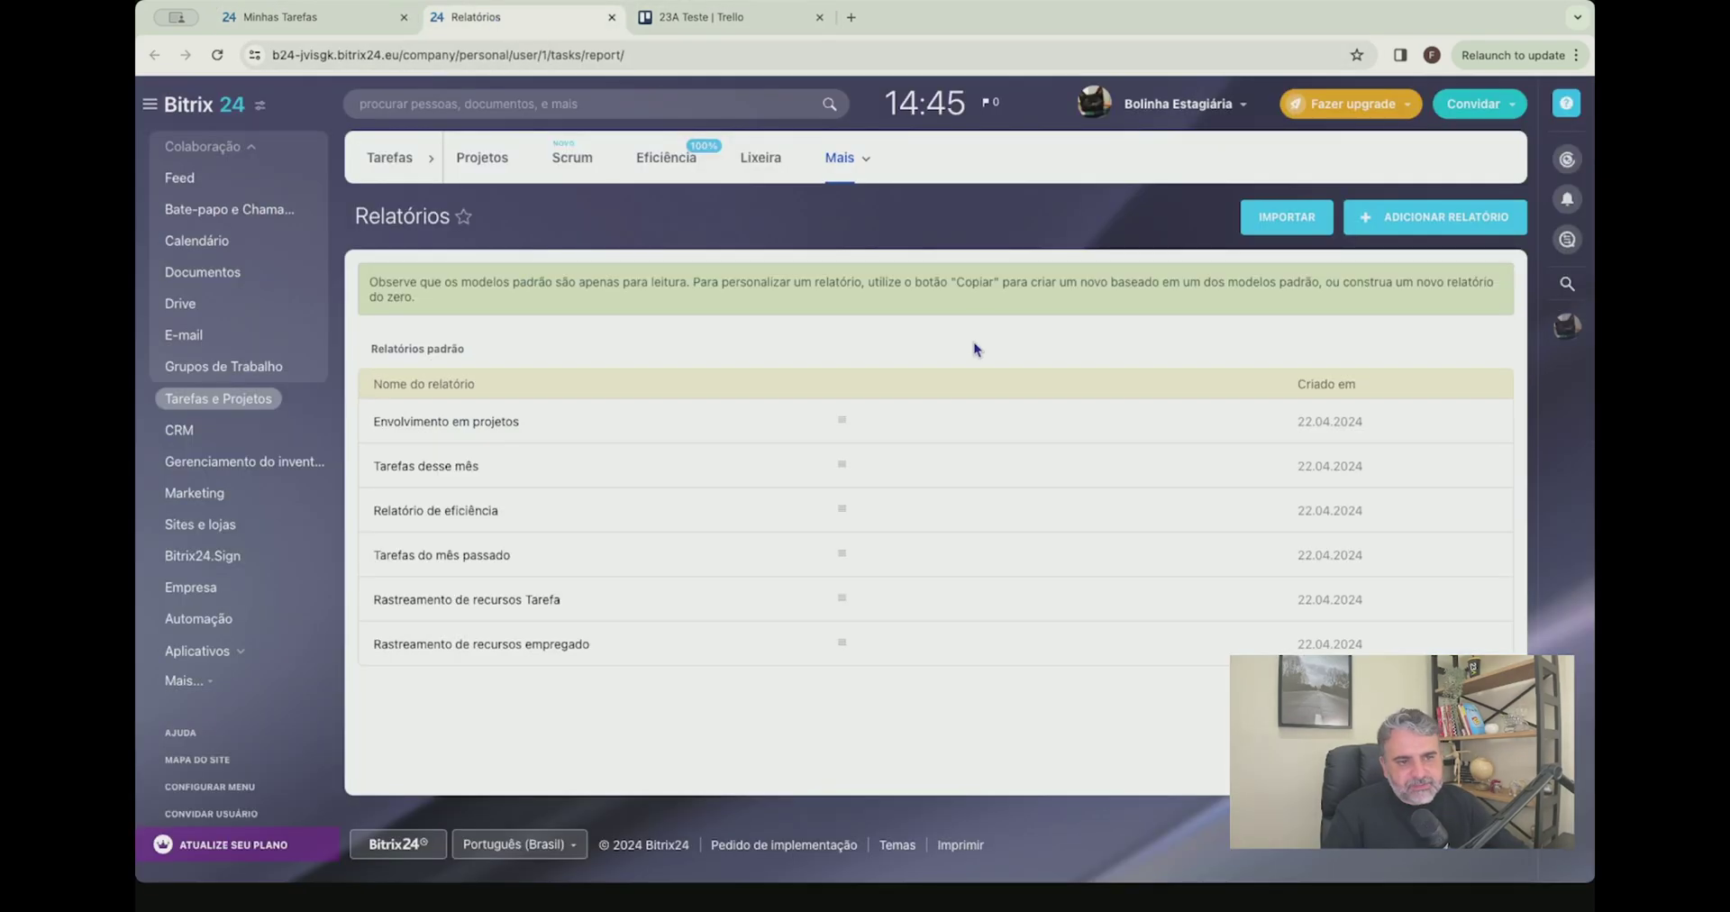
{"action": "left_click", "coordinate": [672, 161]}
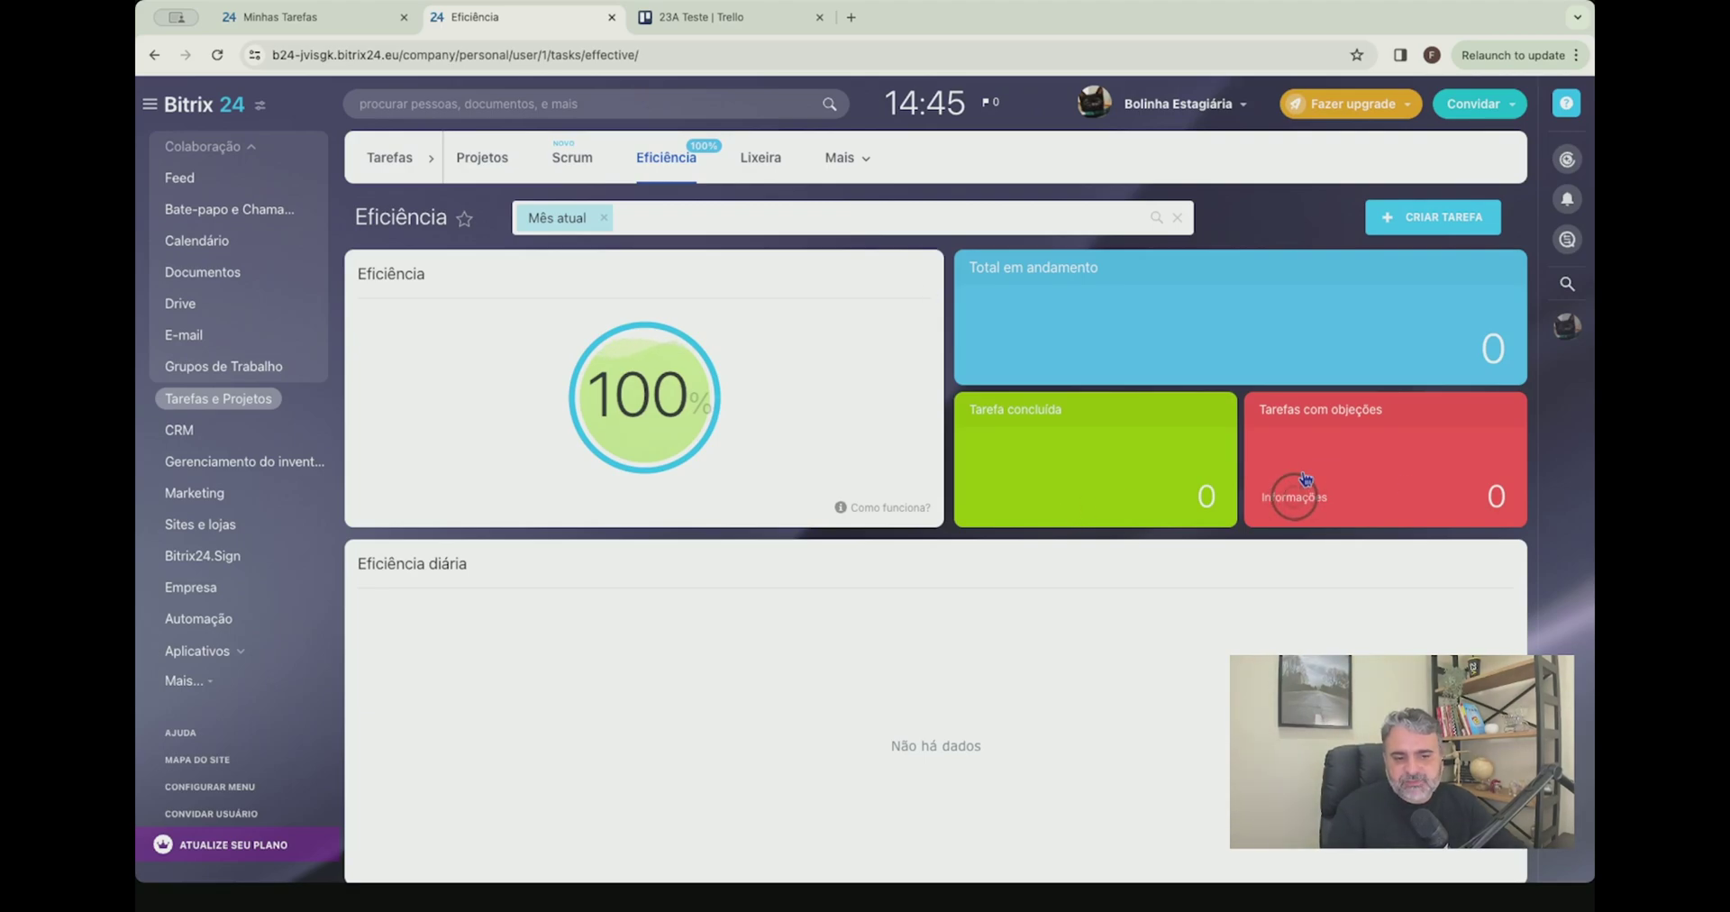
{"action": "left_click", "coordinate": [1289, 486]}
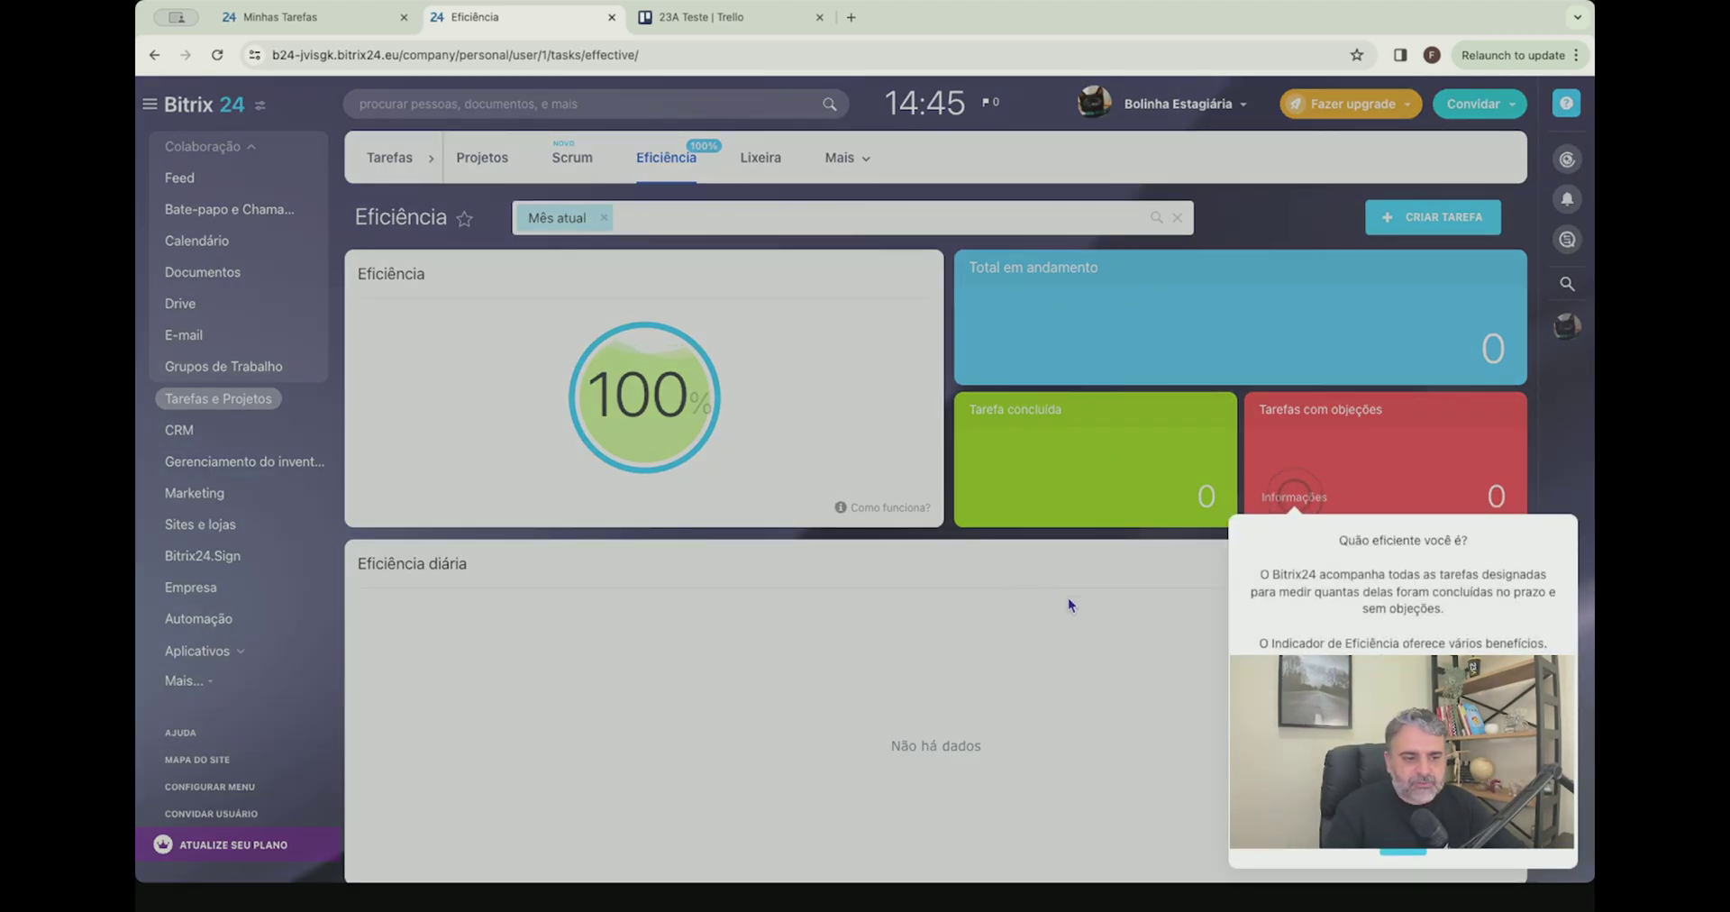
{"action": "left_click", "coordinate": [1403, 851]}
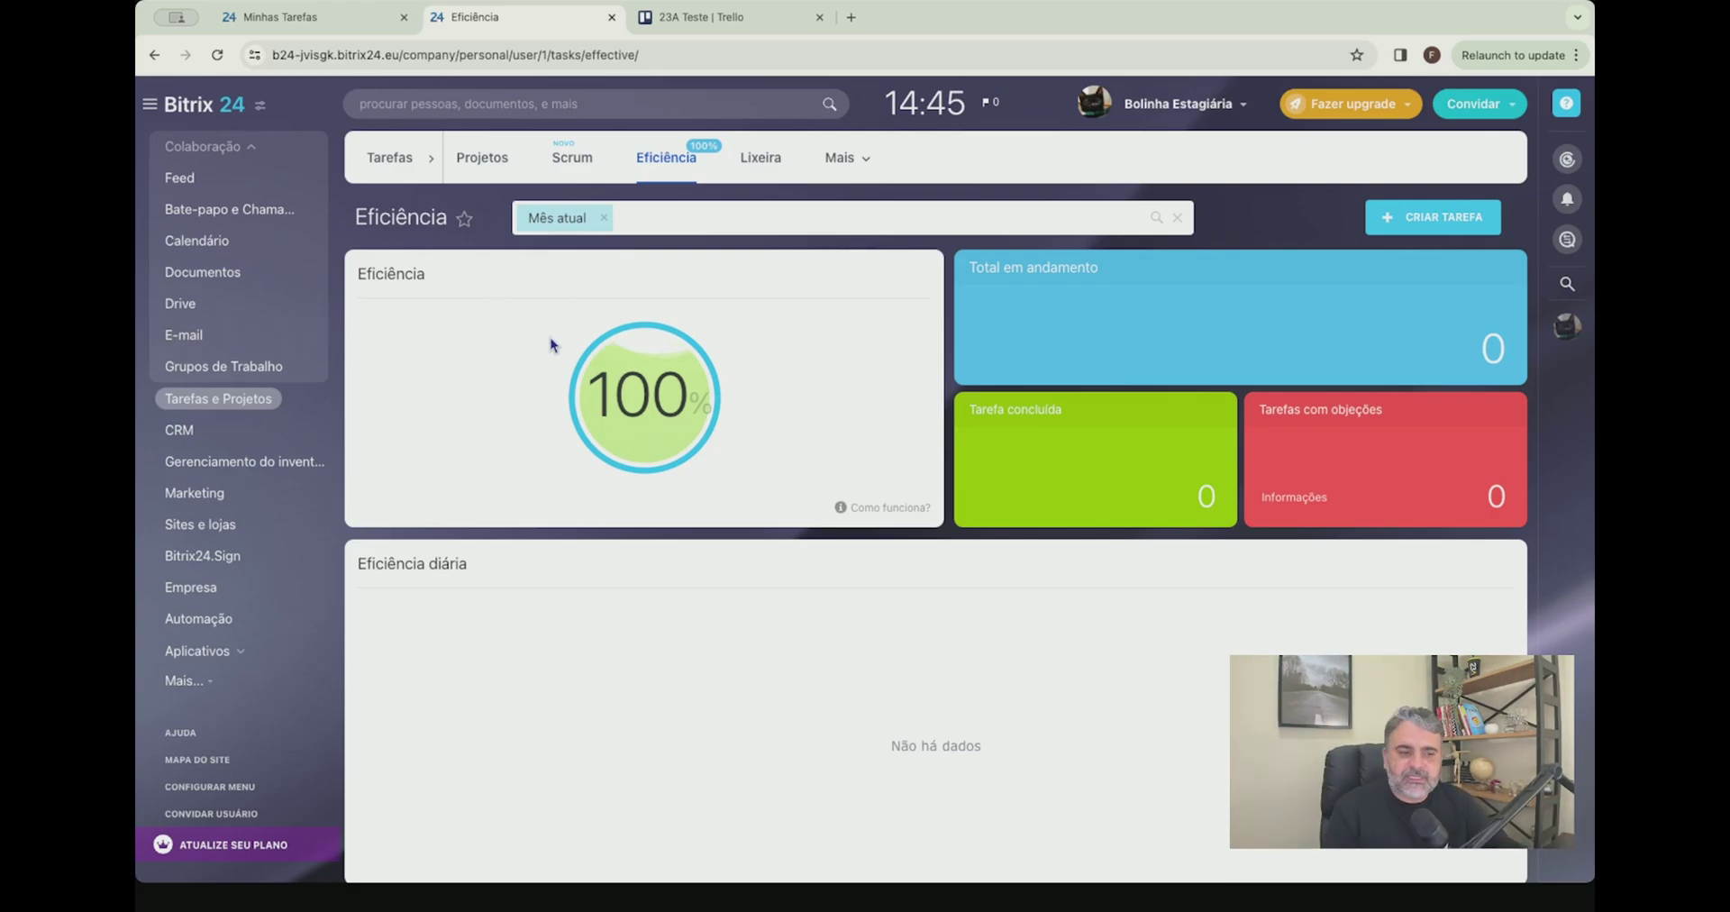
Look at the Eficiência page's filter options, including the period choices, and close the filter
{"action": "left_click", "coordinate": [656, 218]}
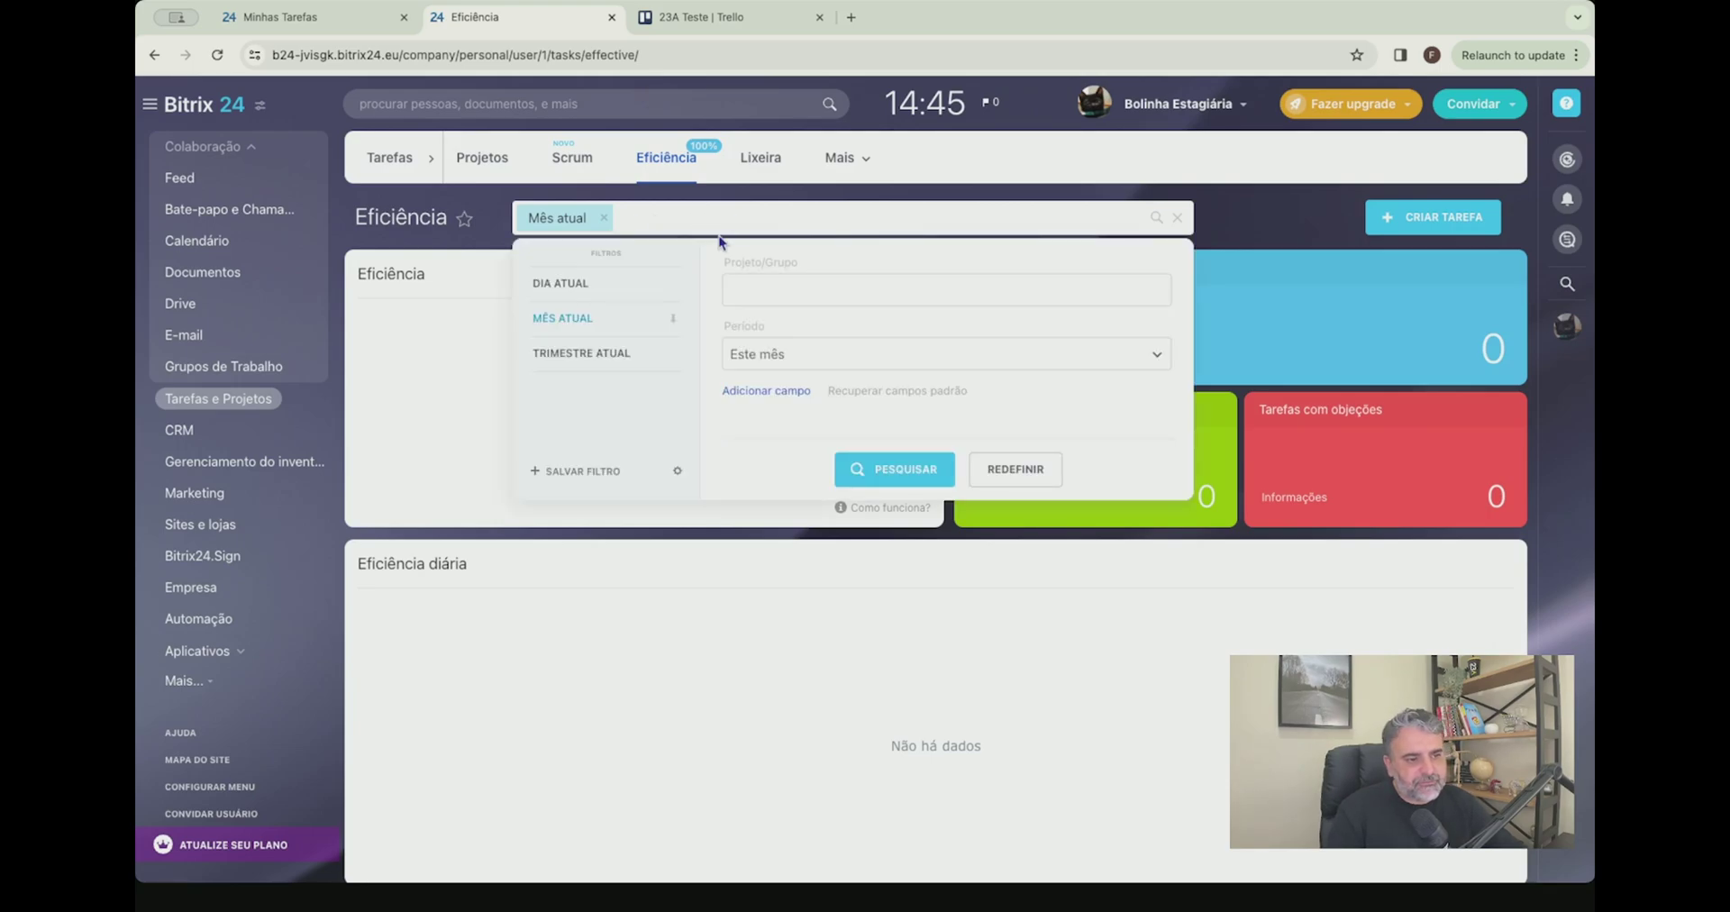
{"action": "left_click", "coordinate": [842, 360]}
{"action": "left_click", "coordinate": [1337, 260]}
Switch to Trello, review the board's filter options for members, due dates and labels, and close them
{"action": "key", "text": "ctrl+Tab"}
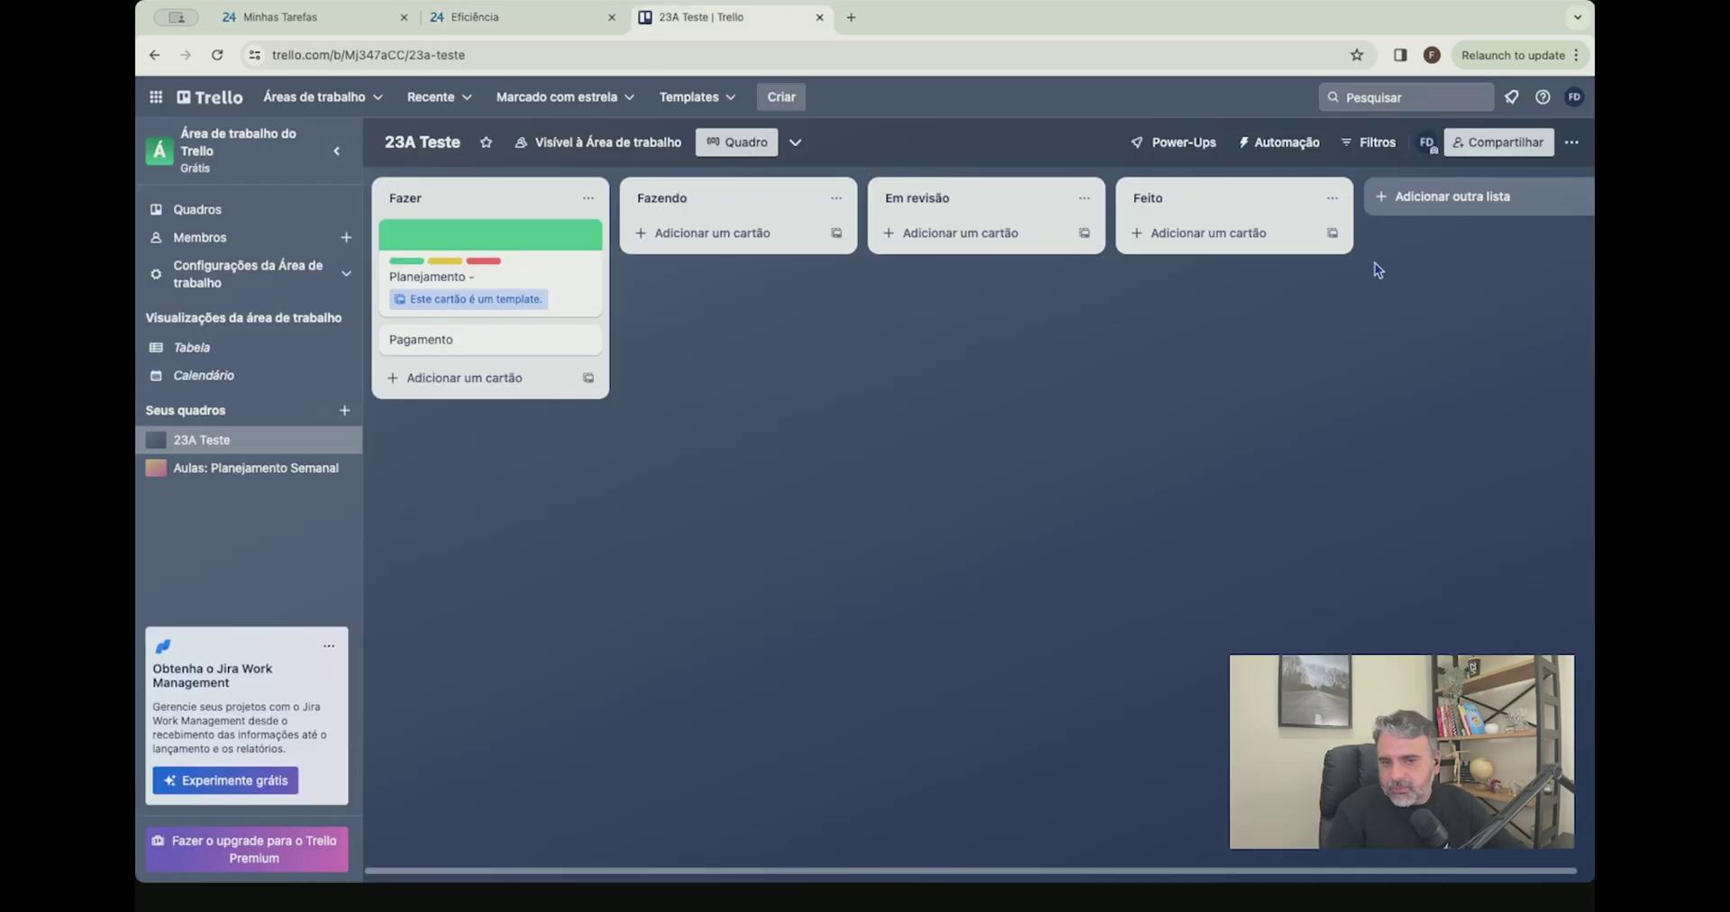
{"action": "left_click", "coordinate": [1346, 155]}
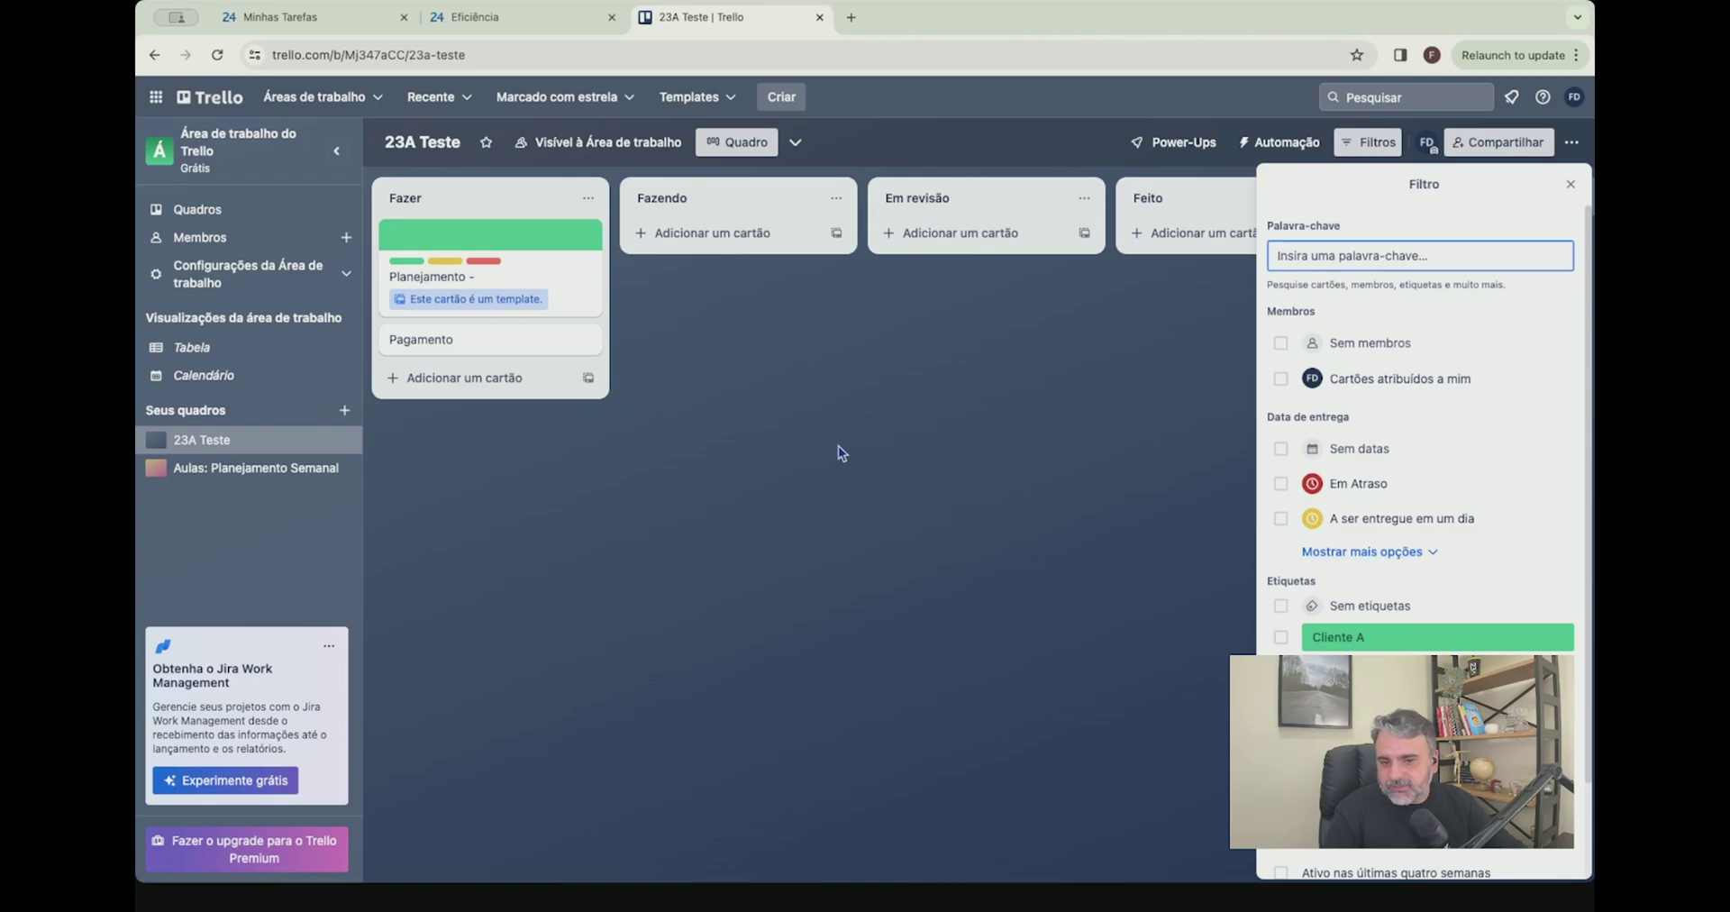
{"action": "scroll", "coordinate": [1387, 360], "scroll_direction": "down", "scroll_amount": 2}
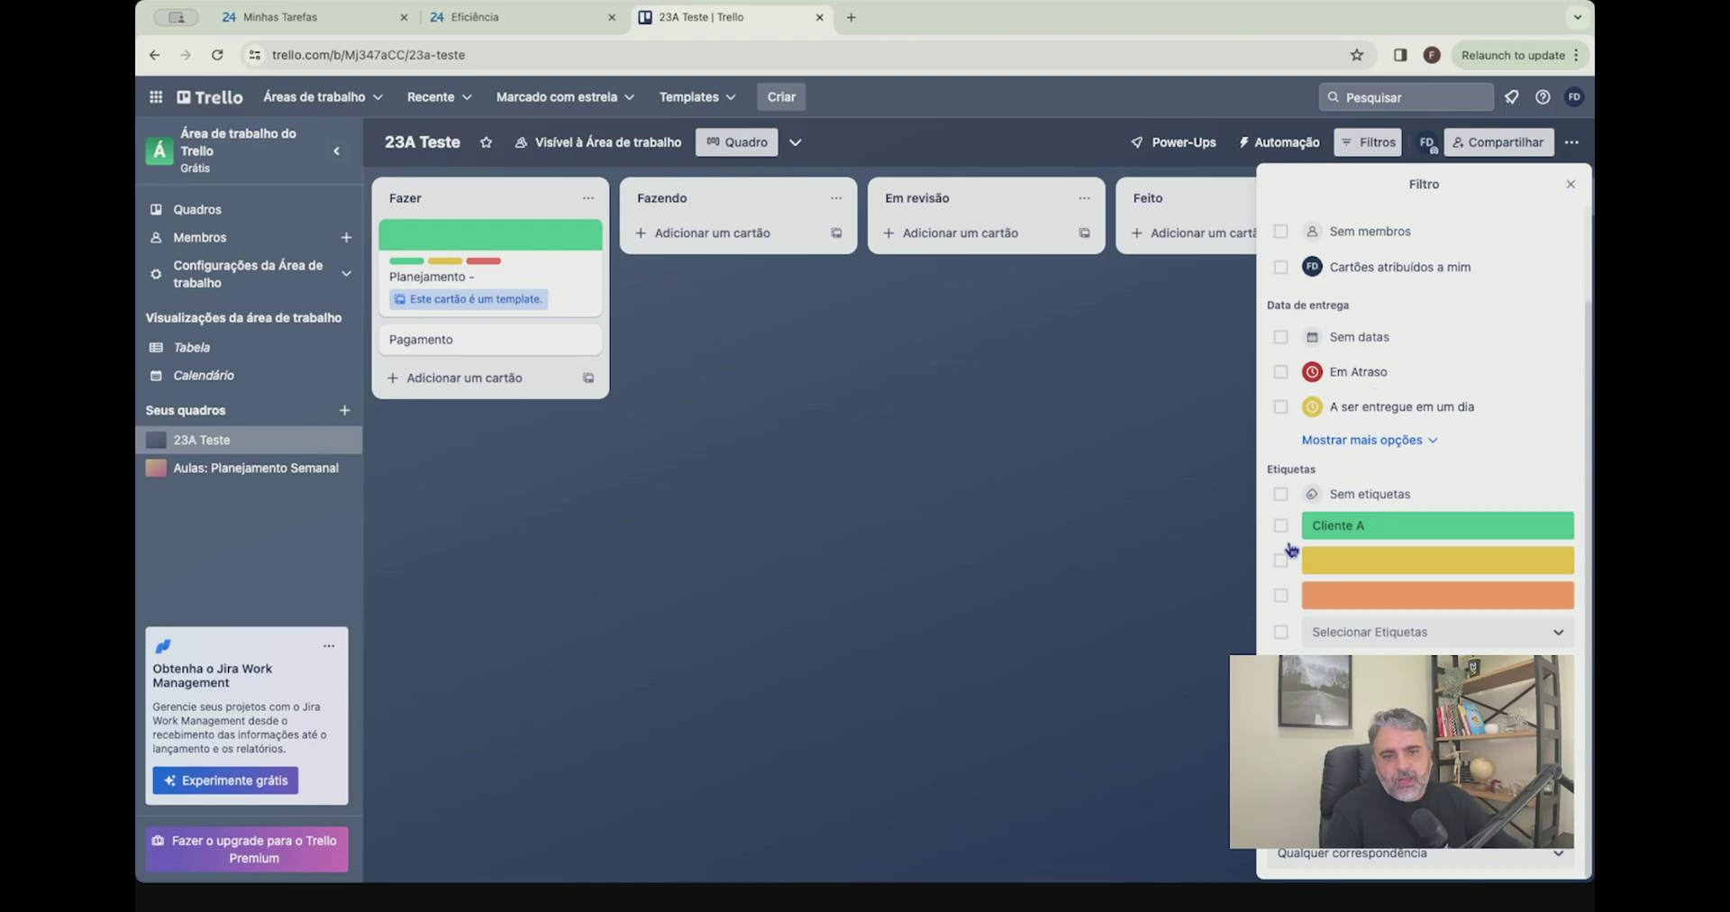
{"action": "left_click", "coordinate": [973, 586]}
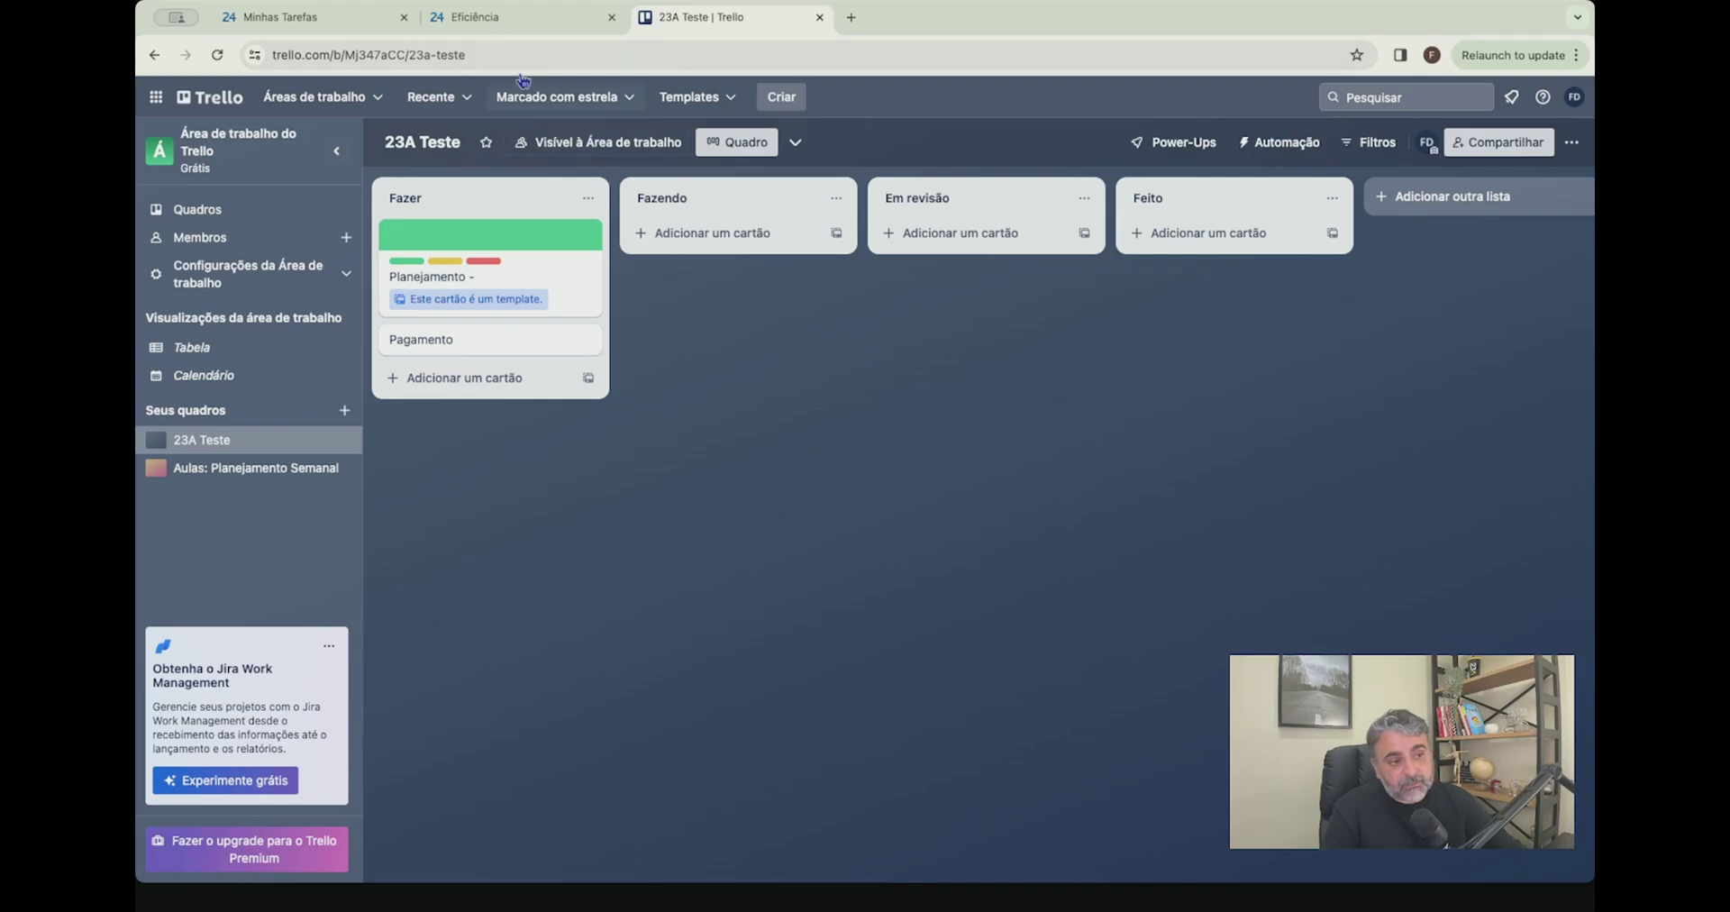
Switch to Bitrix24, open the Minhas Tarefas list, and look at its task filter options
{"action": "left_click", "coordinate": [527, 17]}
{"action": "left_click", "coordinate": [422, 166]}
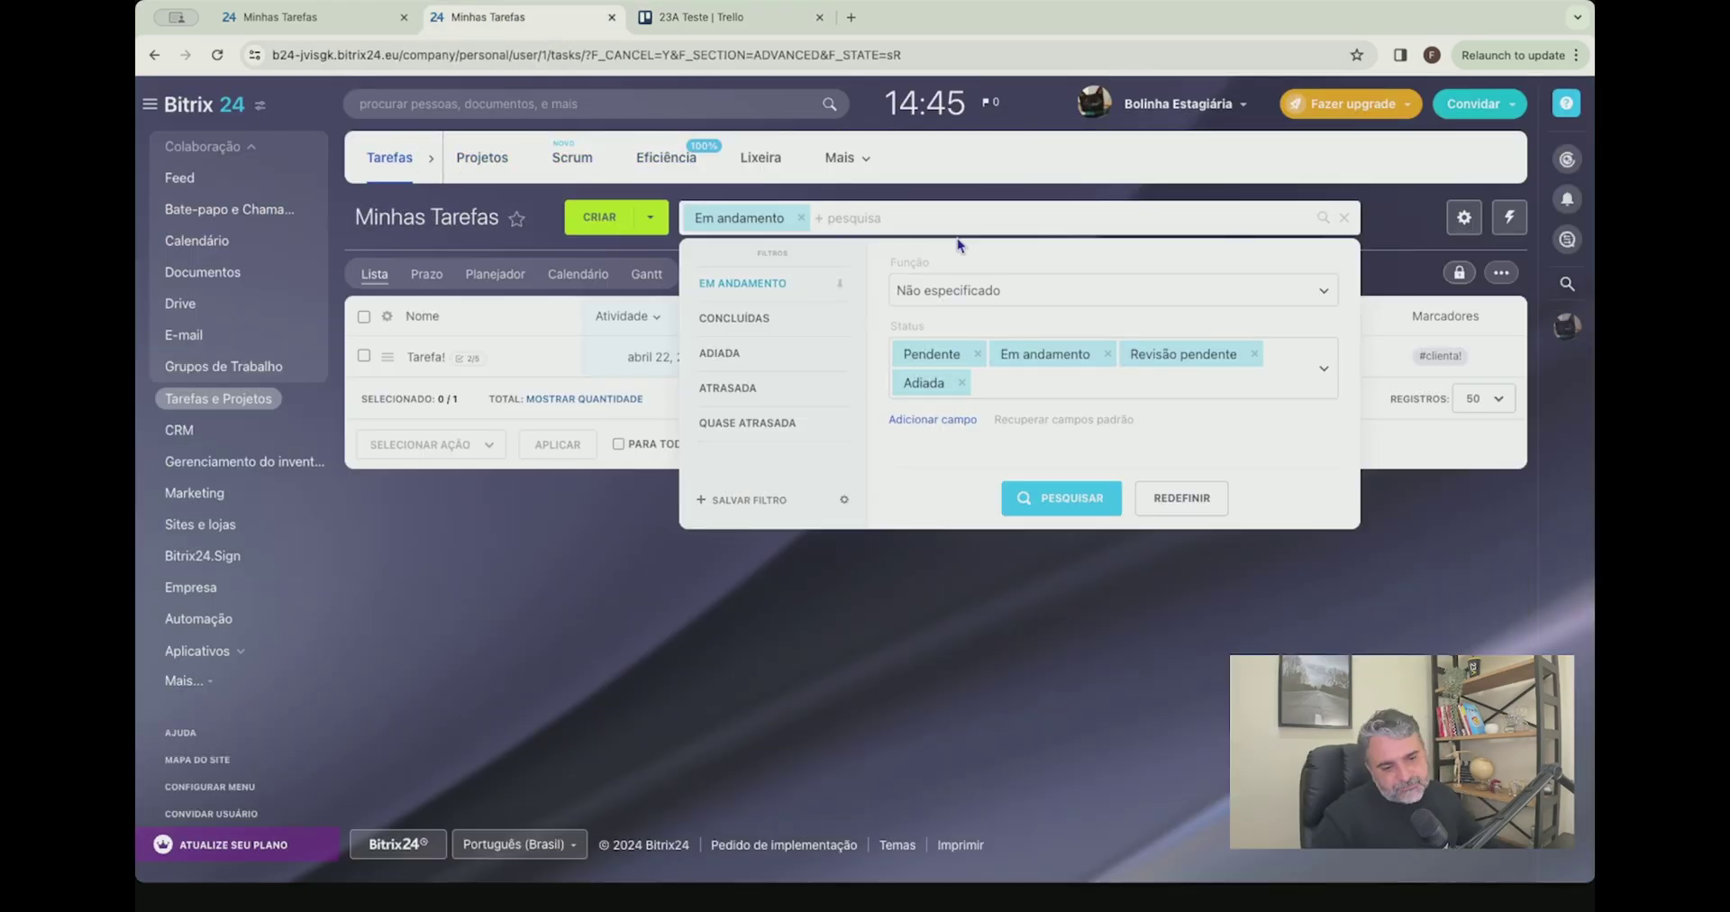
{"action": "left_click", "coordinate": [569, 620]}
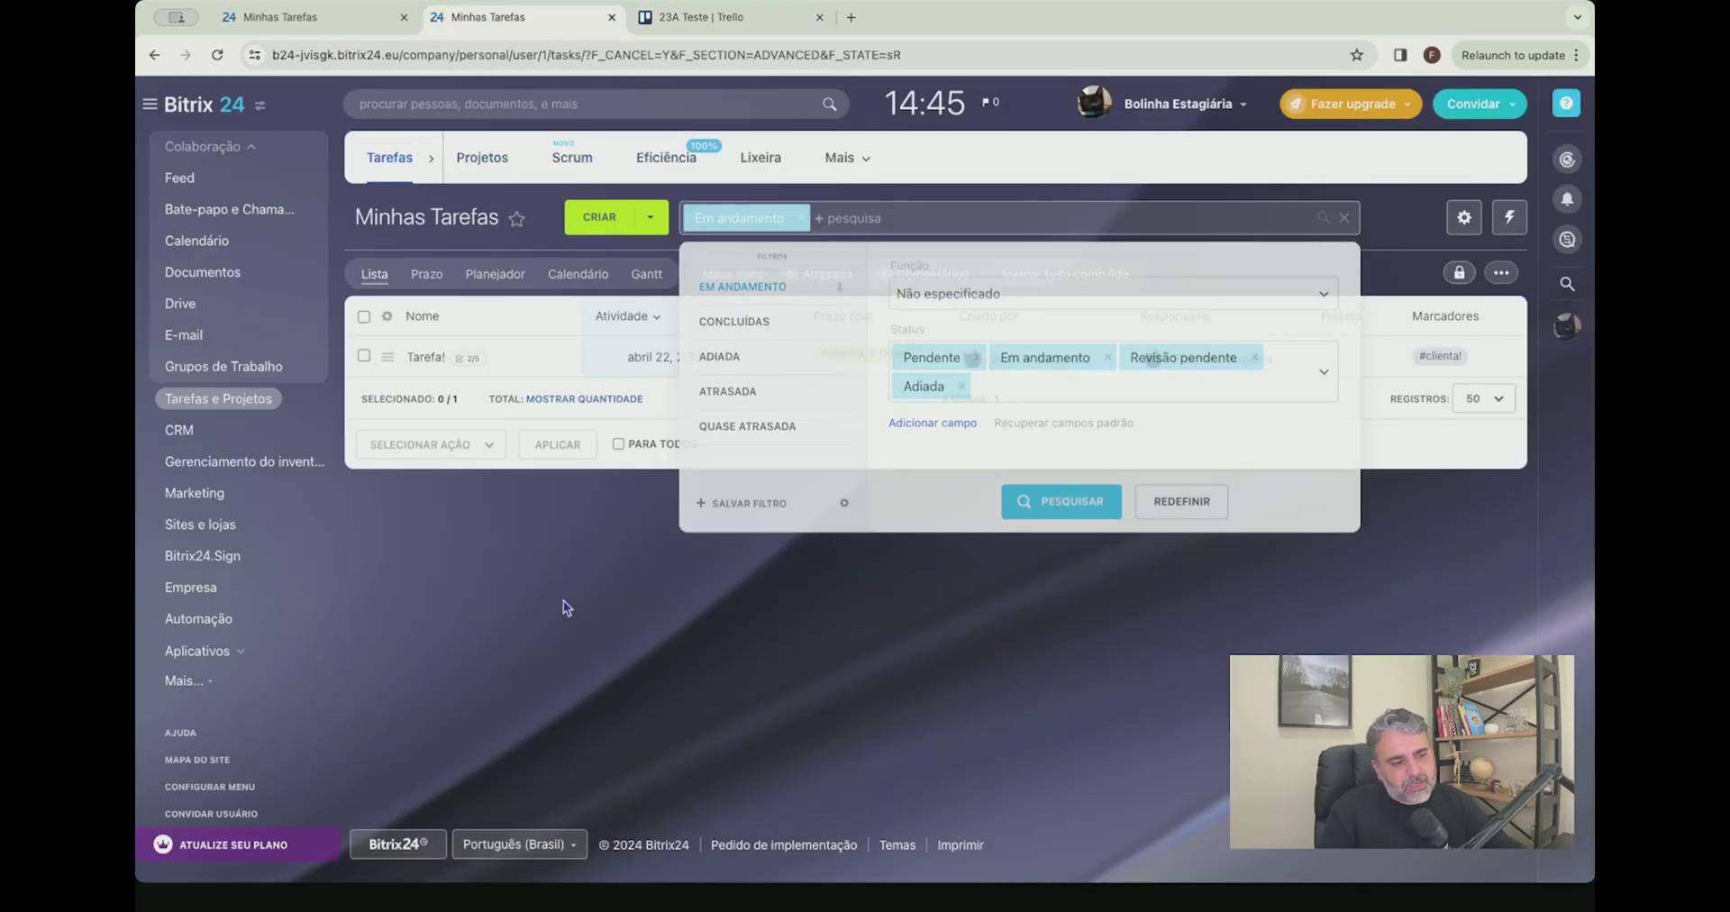
In Trello, reorder the Fazer list so Pagamento sits above Planejamento, and return to the Bitrix24 task list
{"action": "left_click", "coordinate": [730, 35]}
{"action": "mouse_move", "coordinate": [575, 303]}
{"action": "left_mouse_down"}
{"action": "mouse_move", "coordinate": [678, 268]}
{"action": "mouse_move", "coordinate": [485, 264]}
{"action": "mouse_move", "coordinate": [709, 236]}
{"action": "mouse_move", "coordinate": [467, 261]}
{"action": "mouse_move", "coordinate": [759, 311]}
{"action": "mouse_move", "coordinate": [854, 301]}
{"action": "mouse_move", "coordinate": [664, 312]}
{"action": "mouse_move", "coordinate": [558, 286]}
{"action": "left_mouse_up"}
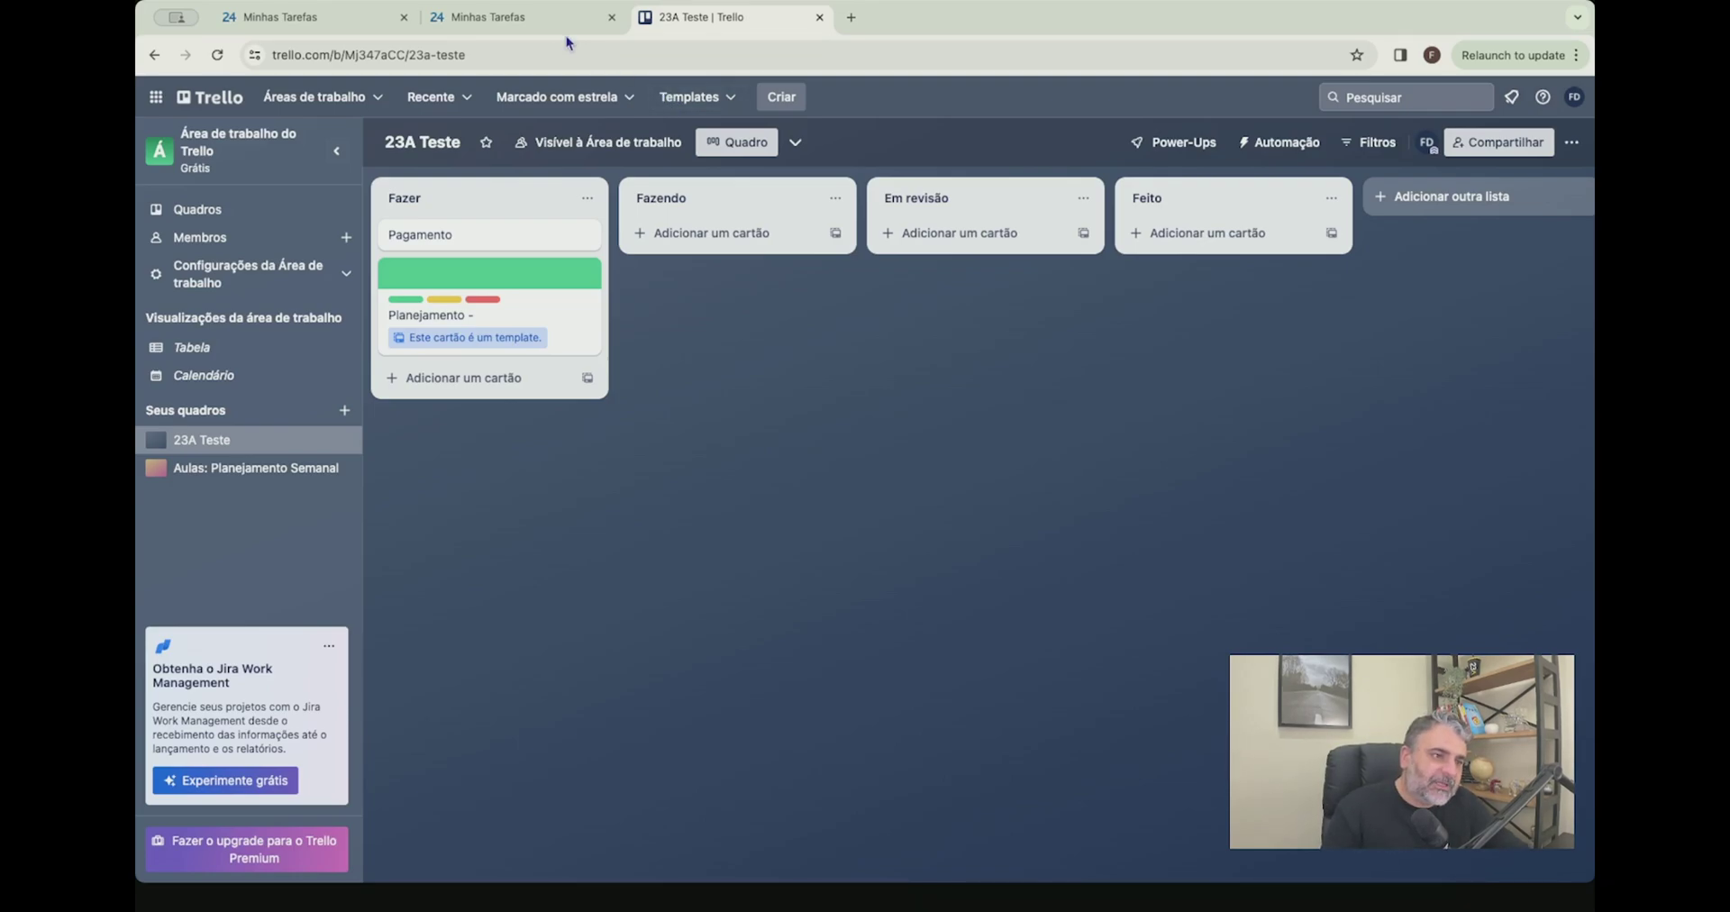
{"action": "left_click", "coordinate": [543, 18]}
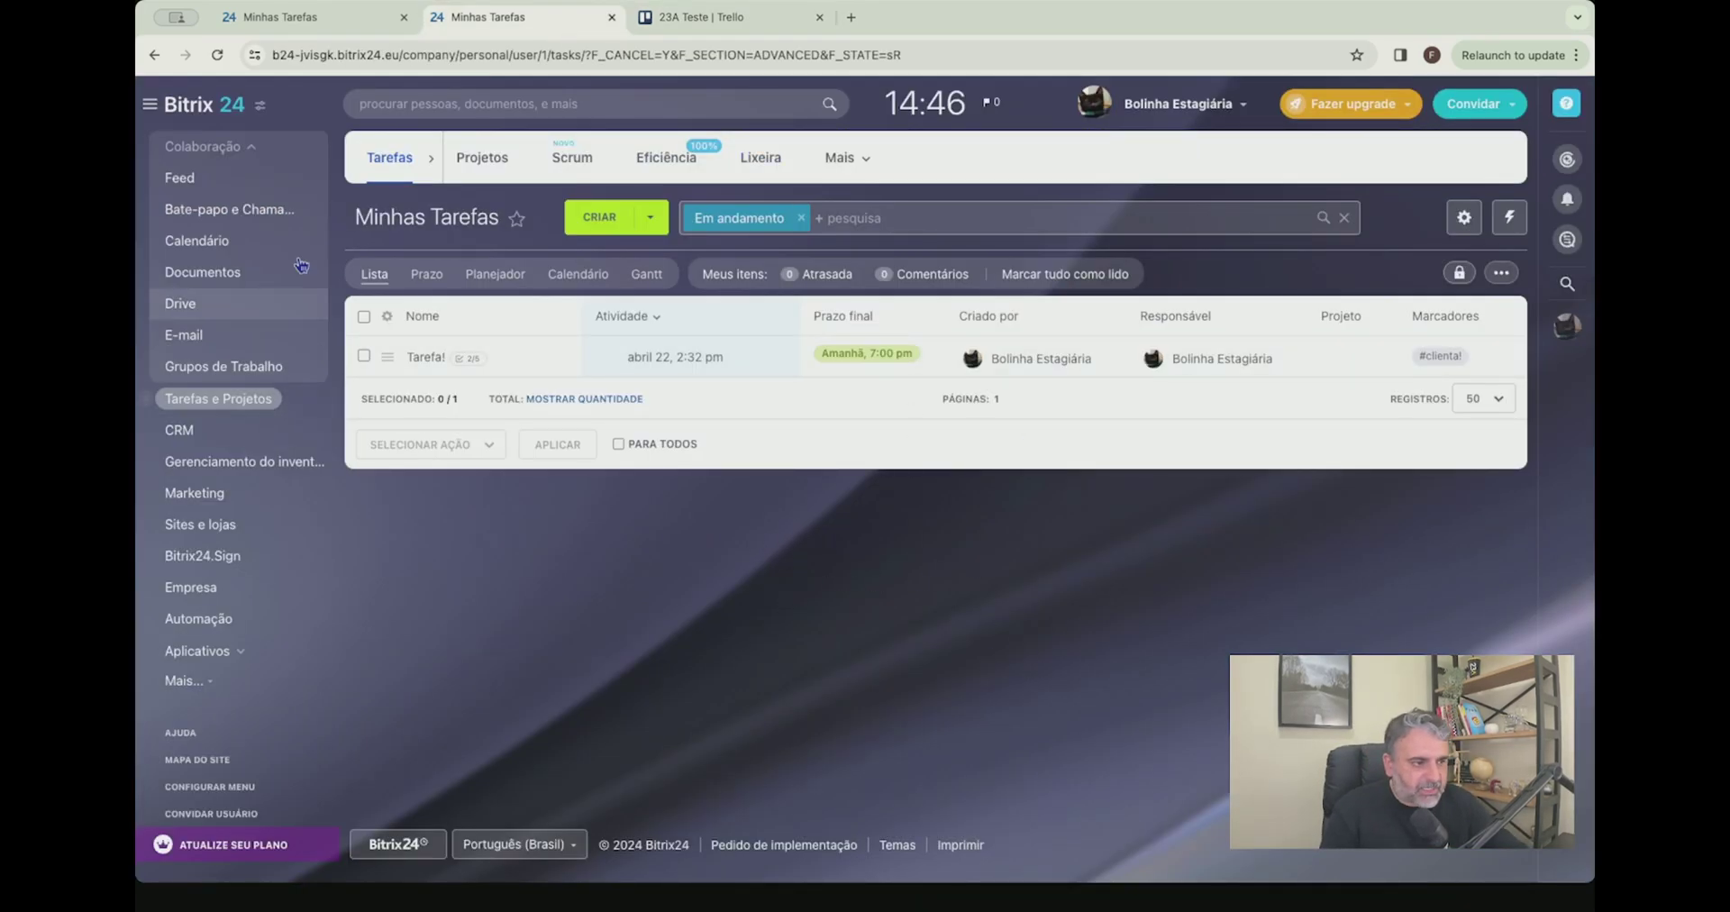